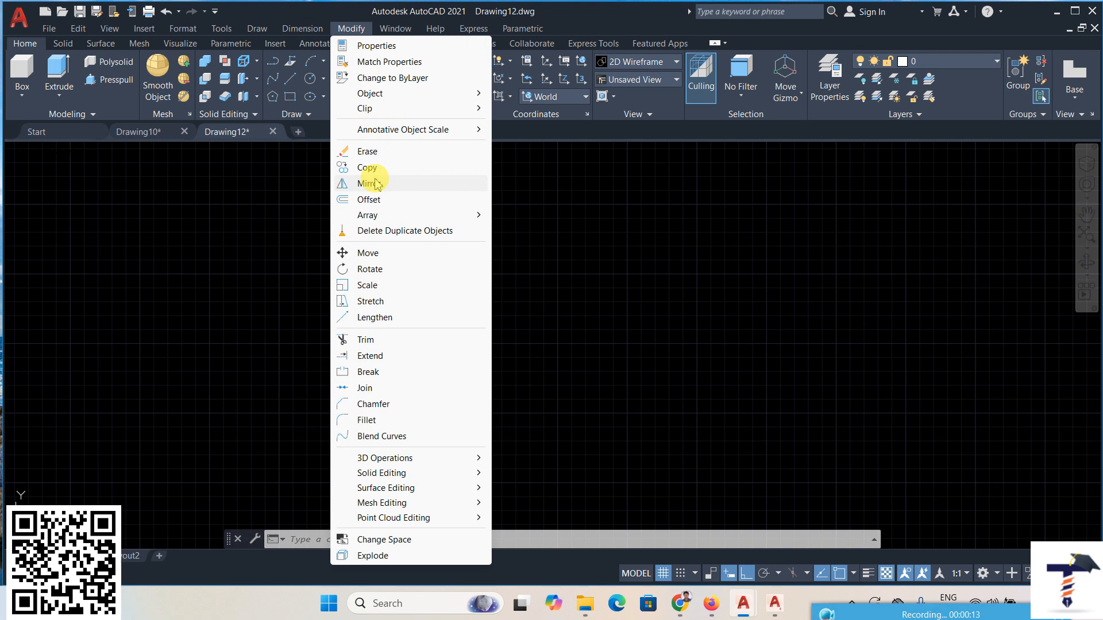
Maximize the program window and draw a rectangle near the middle of the empty drawing area.
click(1073, 12)
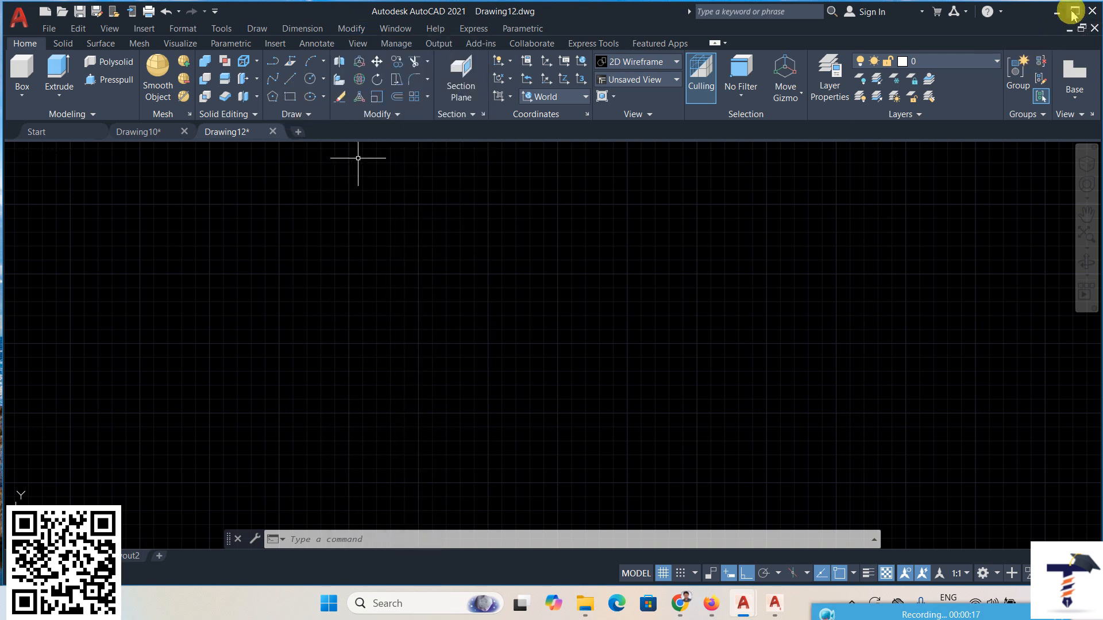
click(1073, 13)
click(290, 96)
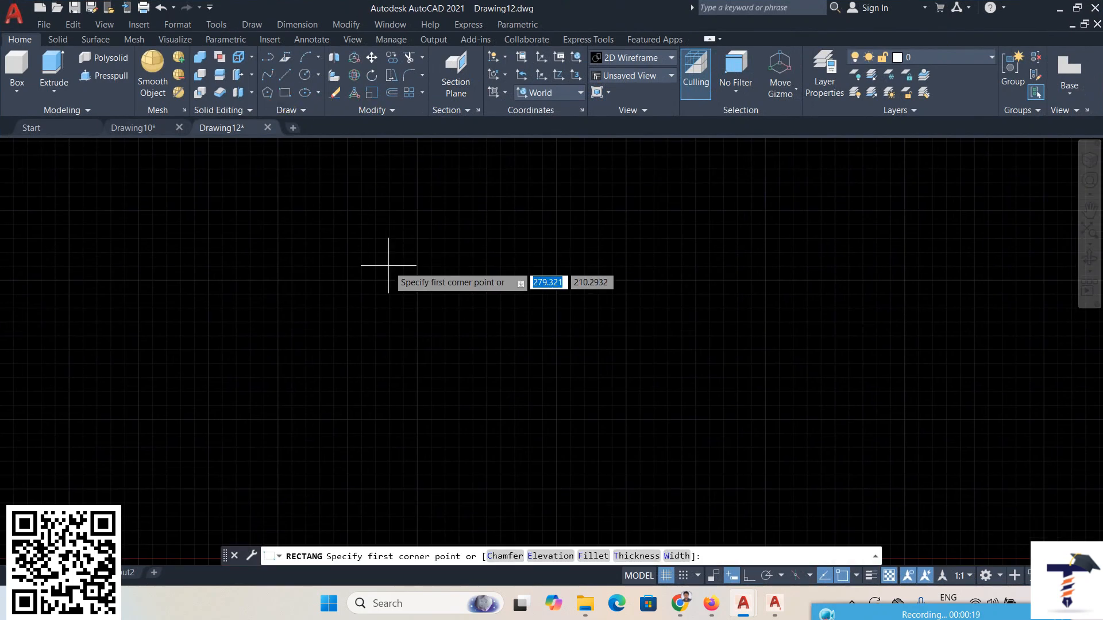
click(388, 265)
click(515, 376)
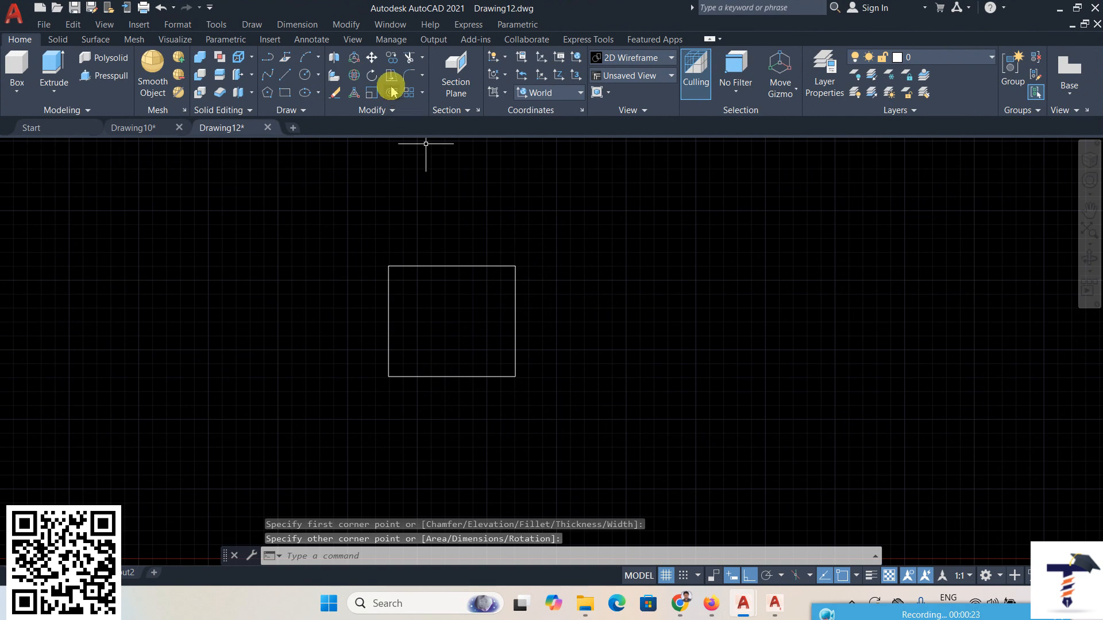
Erase the rectangle with the Erase command and undo the erasure.
click(345, 24)
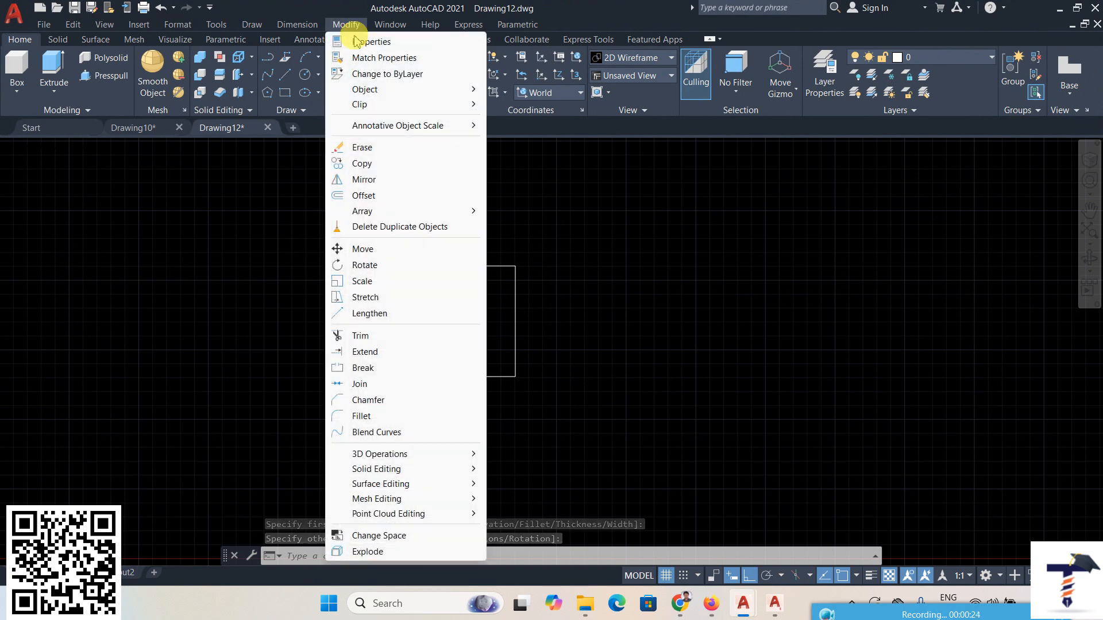
click(378, 149)
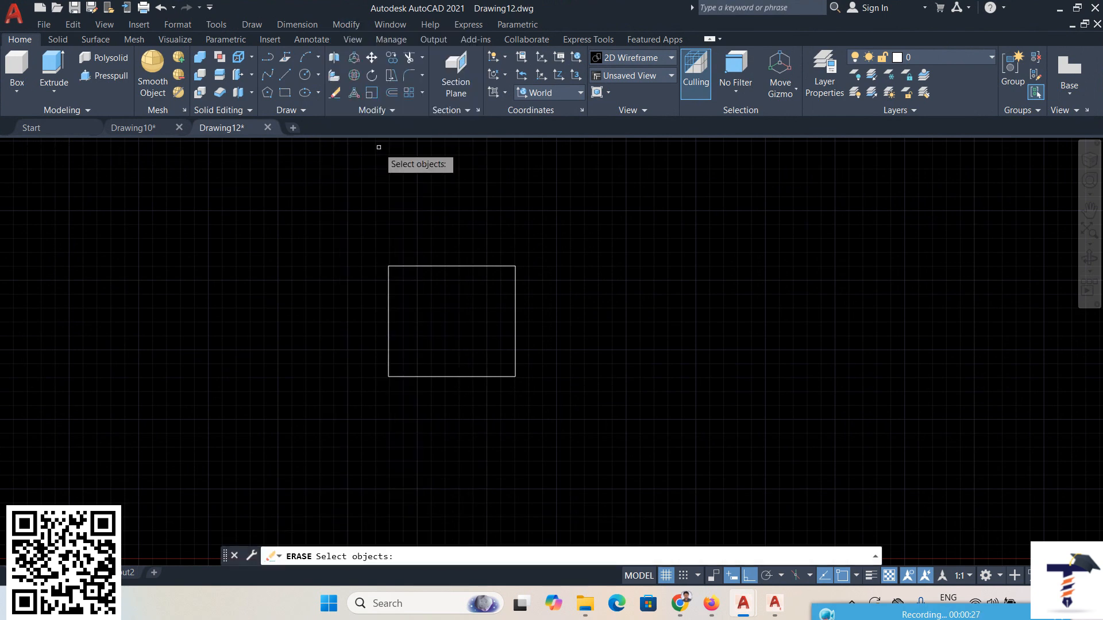
click(447, 266)
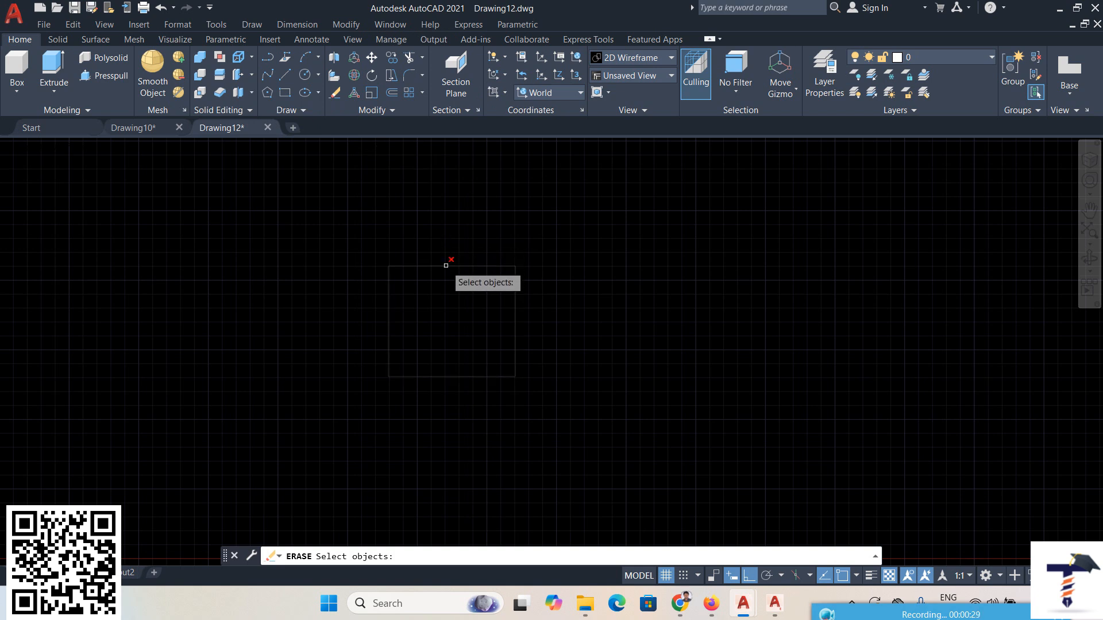
key(Return)
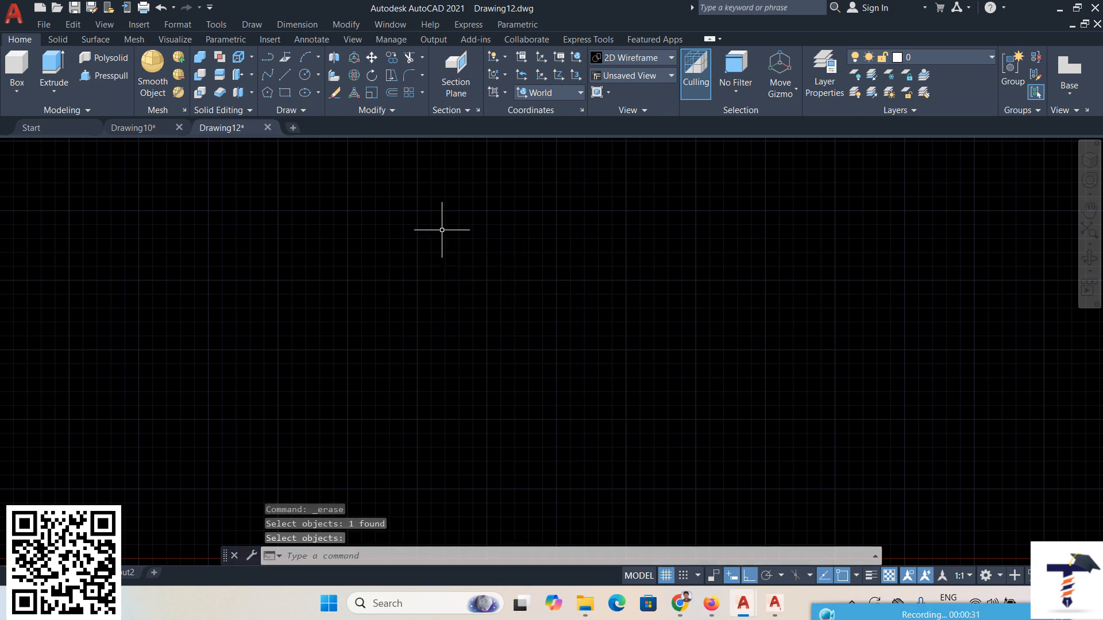
click(164, 12)
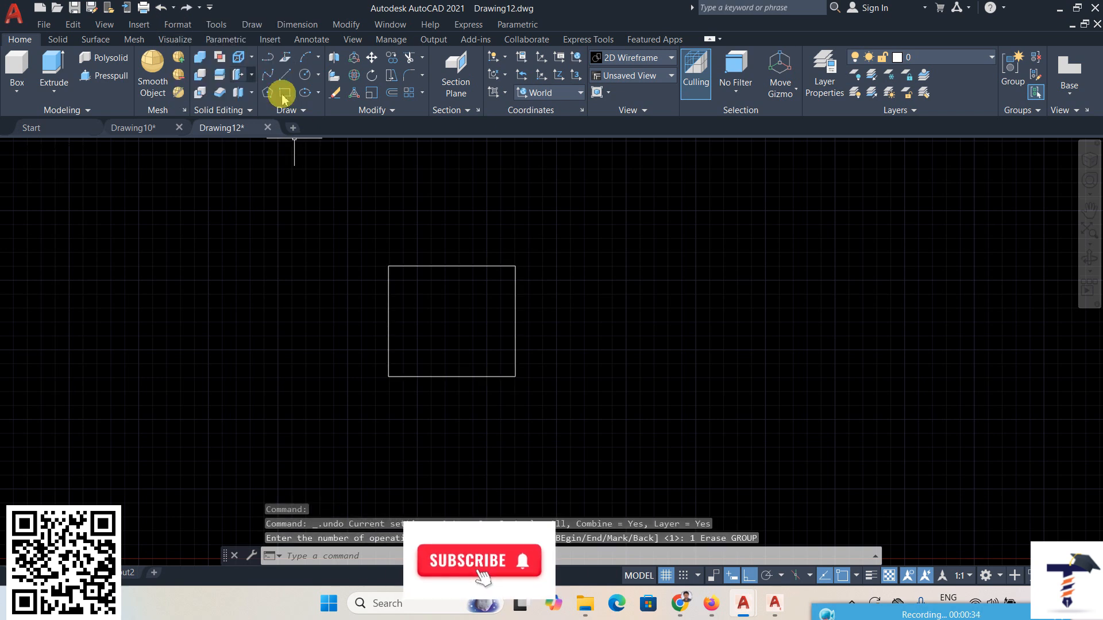
Copy the rectangle from its upper-left corner with Ortho switched off, placing a first copy to the right of and slightly above the original.
click(346, 24)
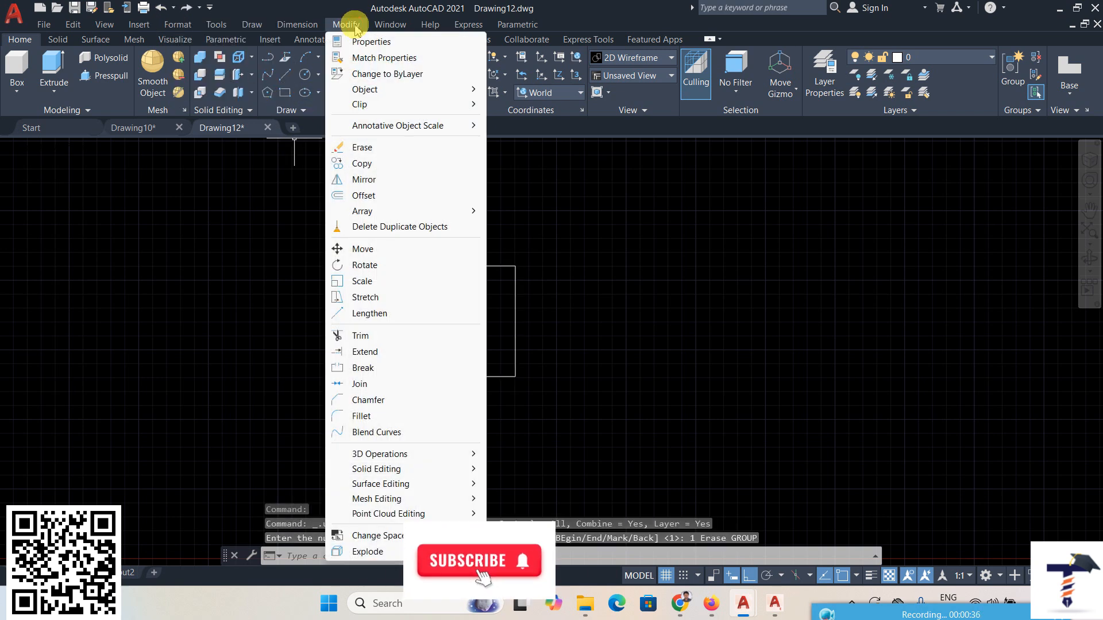
click(376, 163)
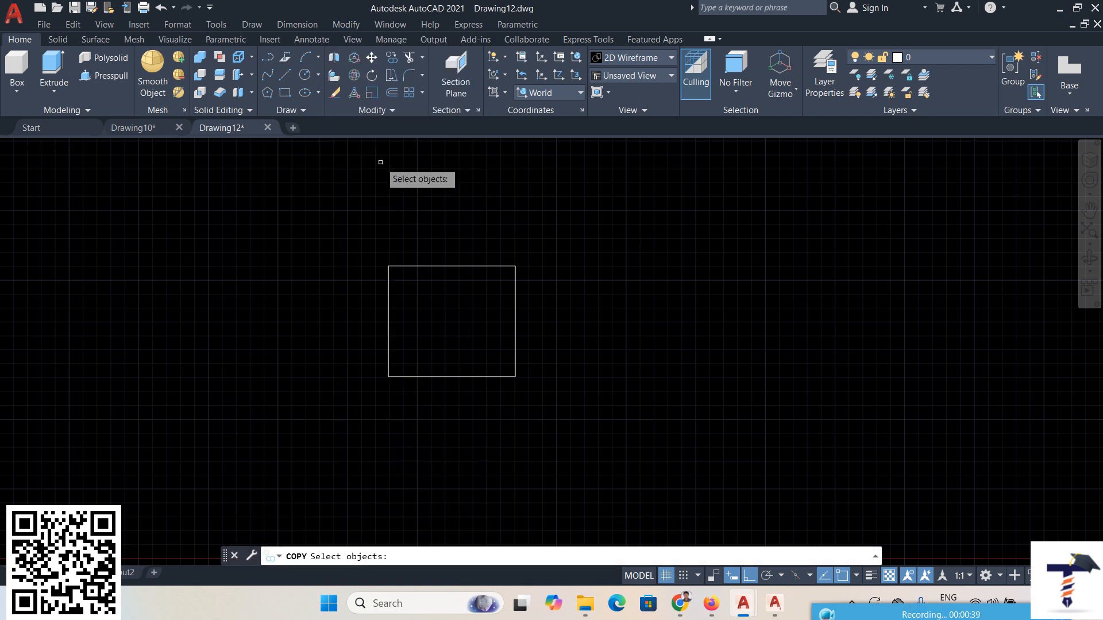
click(448, 266)
key(Return)
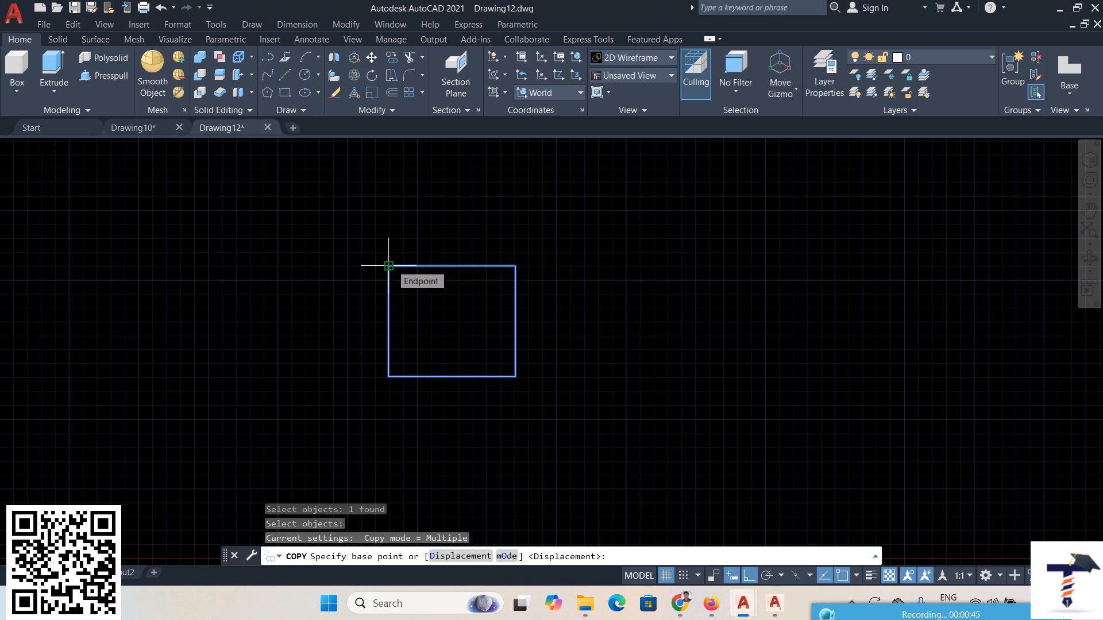
click(389, 266)
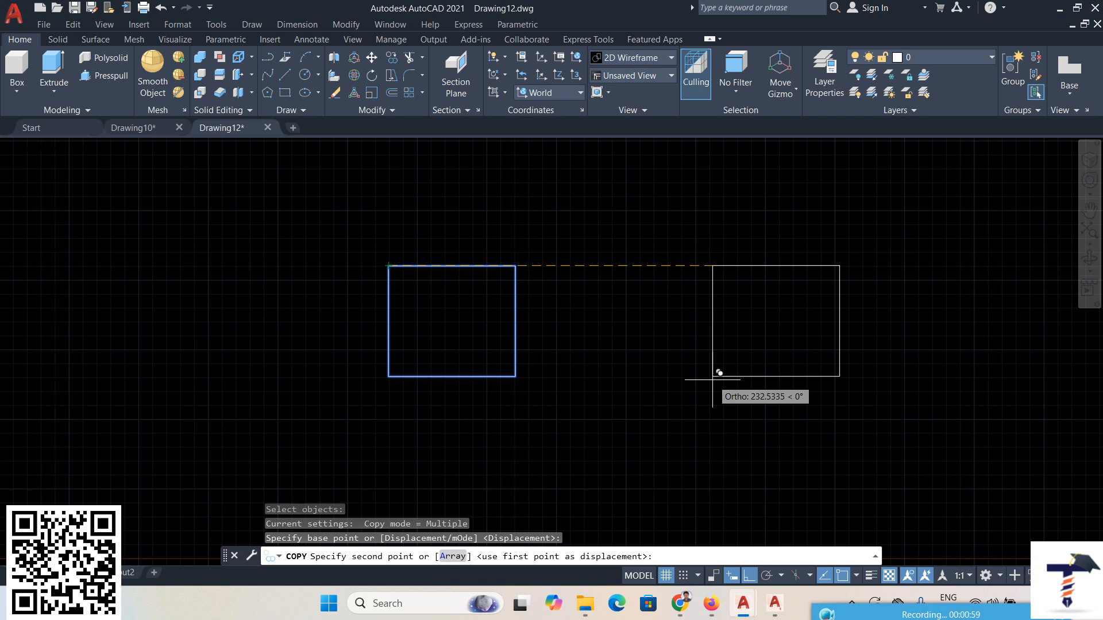
click(748, 576)
click(653, 247)
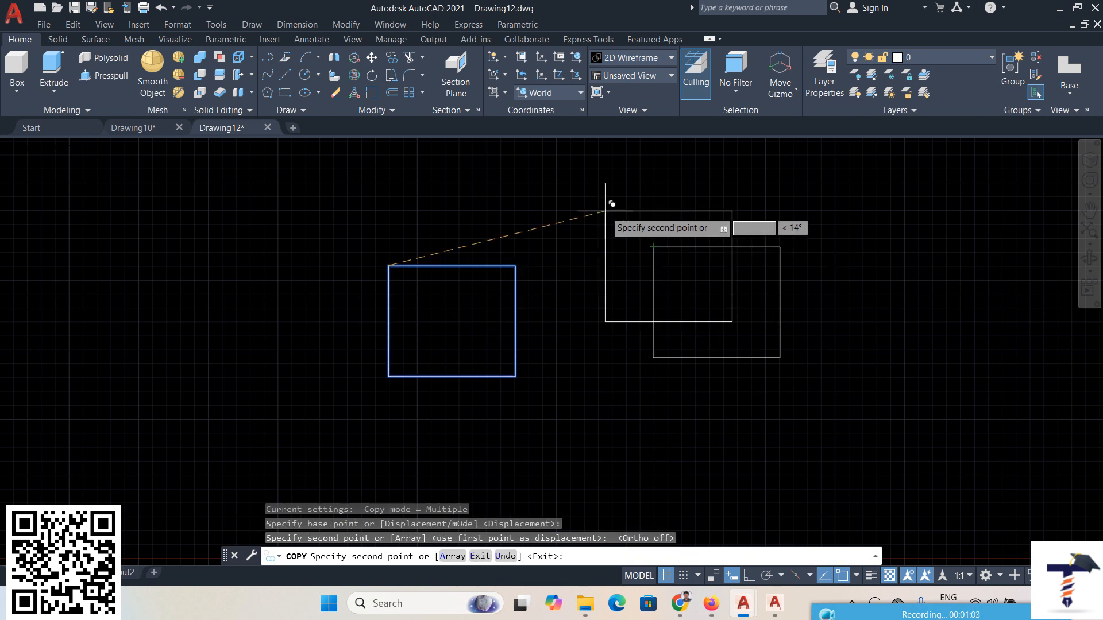
Place six more rectangle copies in an arc above and to the left of the original, and undo the whole copy operation.
click(564, 185)
click(432, 169)
click(342, 185)
click(275, 217)
click(217, 255)
click(137, 291)
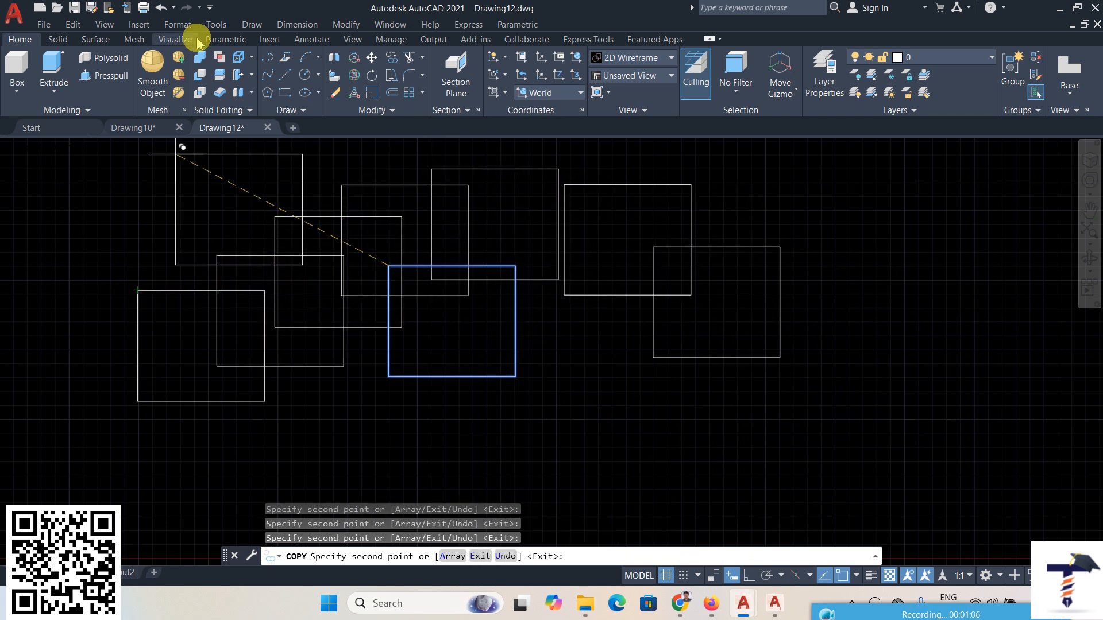
click(164, 8)
click(343, 24)
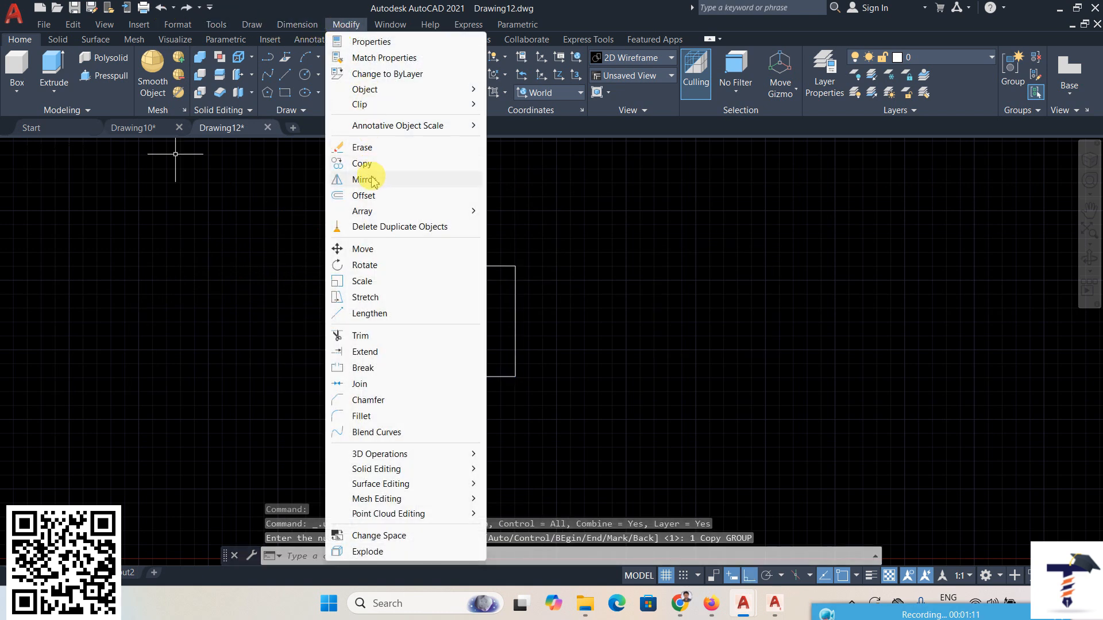
click(283, 195)
click(286, 208)
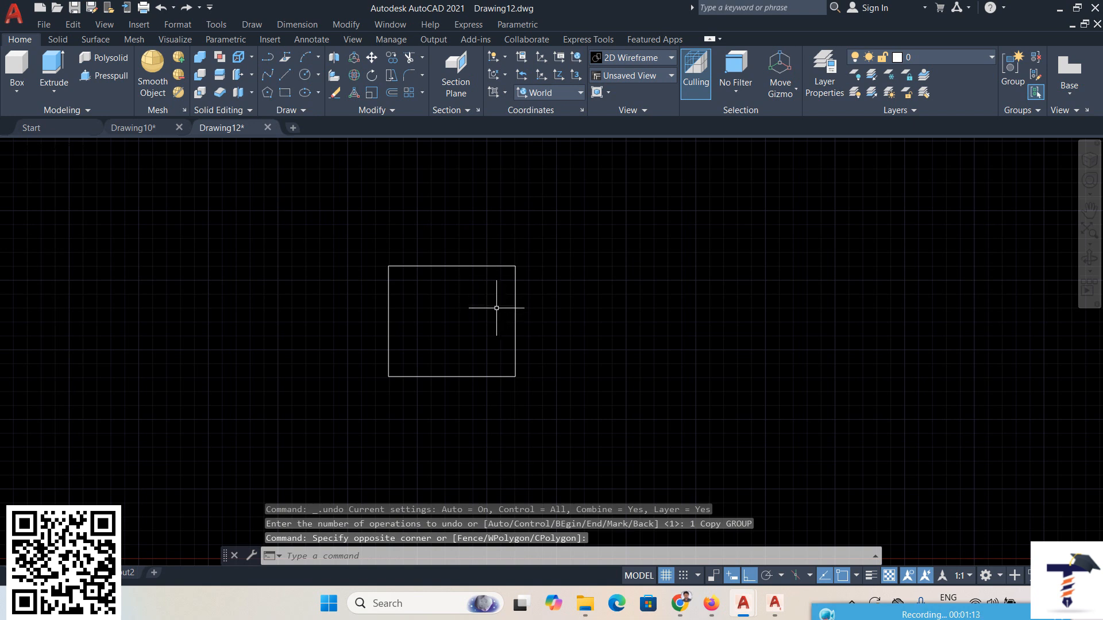
Draw a vertical line to the right of the rectangle, extending above and below it, as a mirror axis.
click(285, 73)
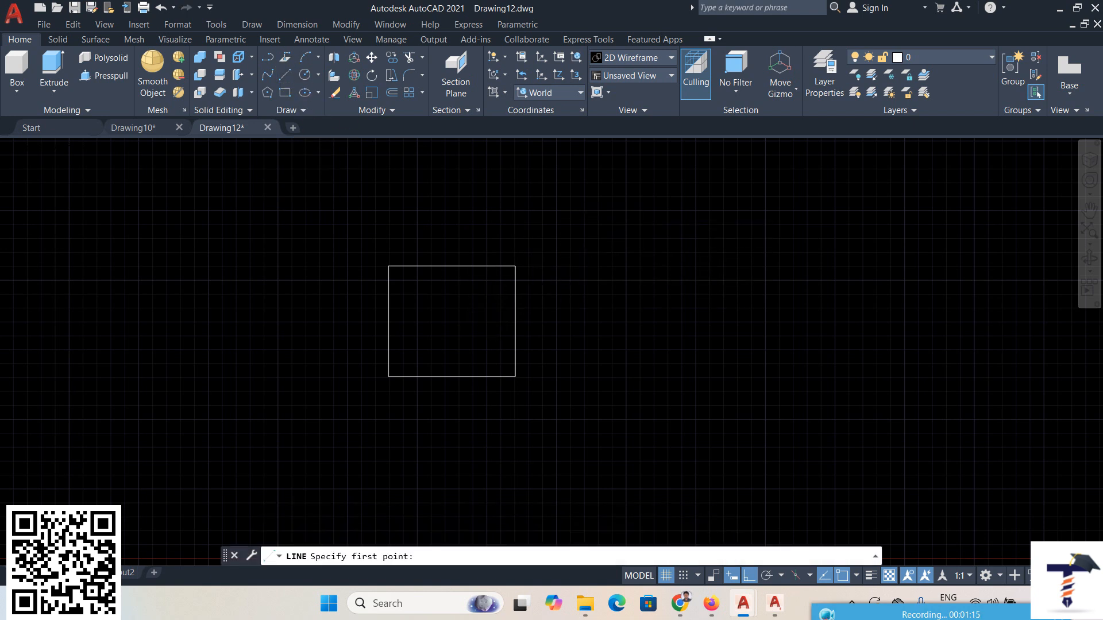
click(590, 214)
right_click(616, 435)
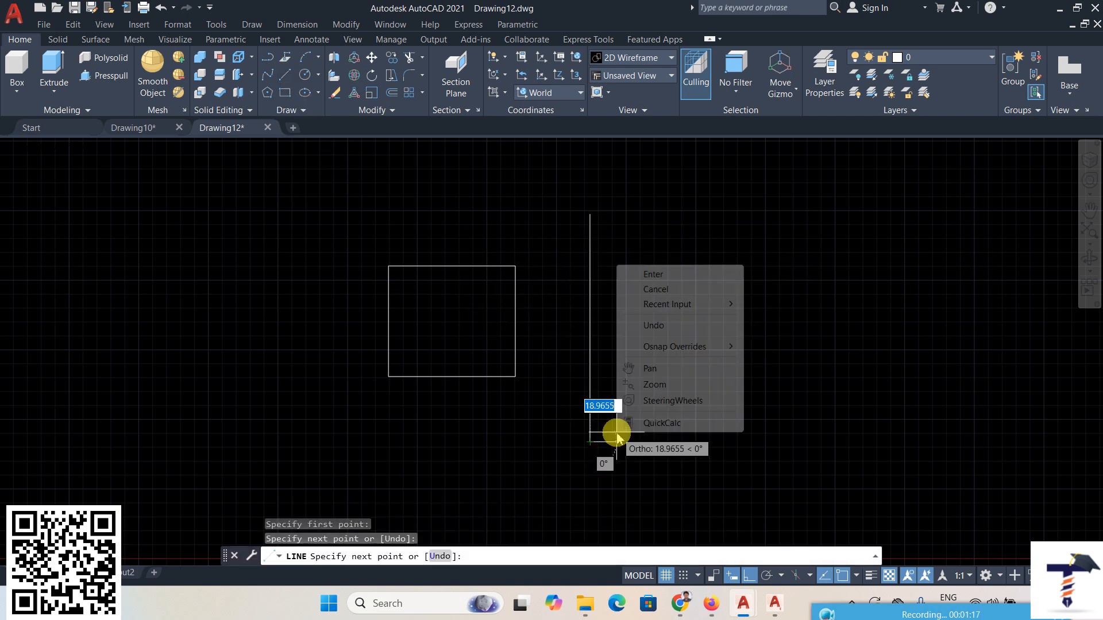
click(655, 276)
Mirror the rectangle across the vertical line's endpoints, keeping the source object, and undo the mirror.
click(352, 26)
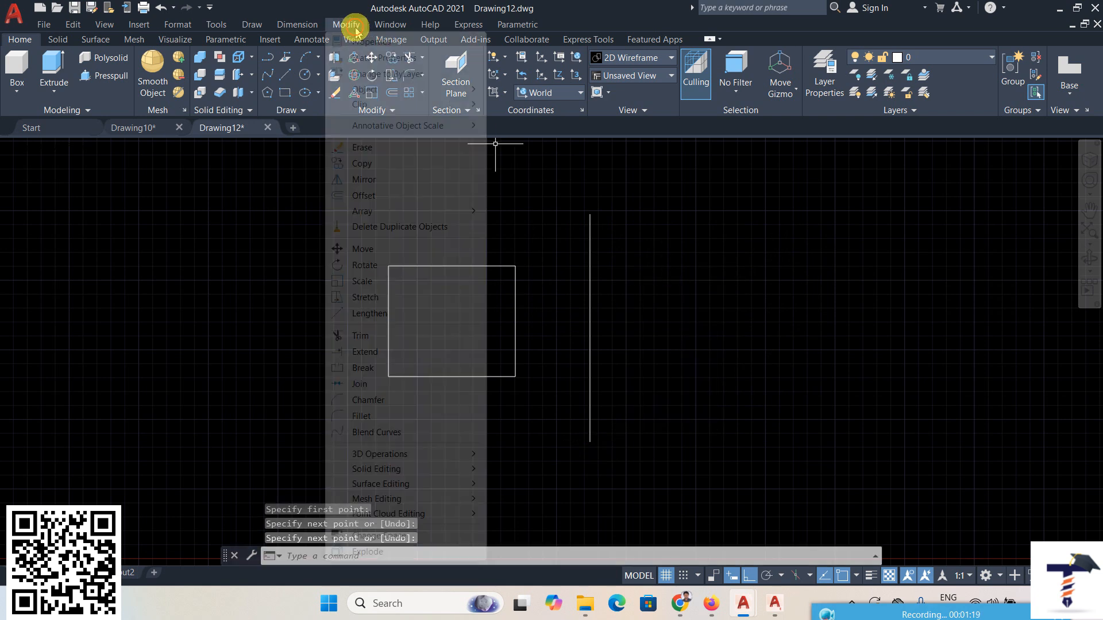
click(362, 179)
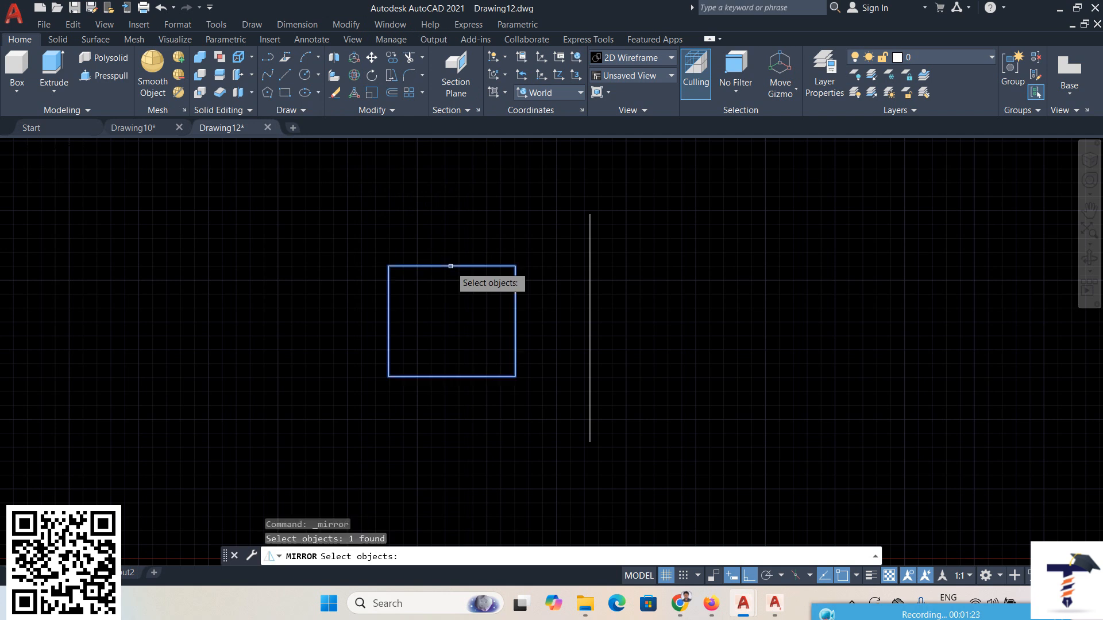
click(450, 265)
key(Return)
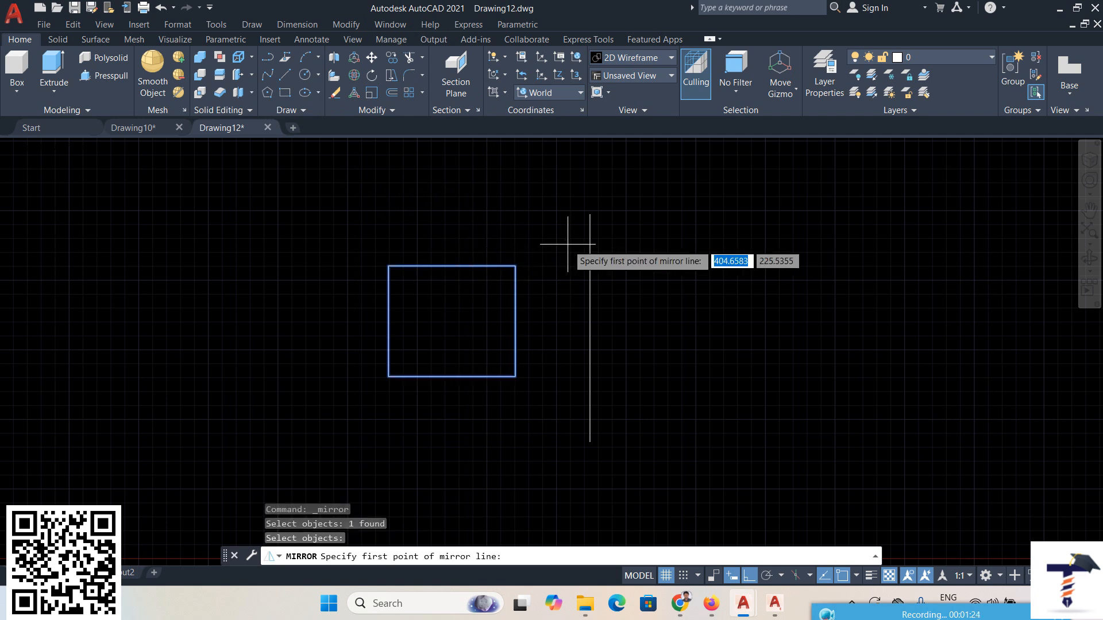
click(590, 214)
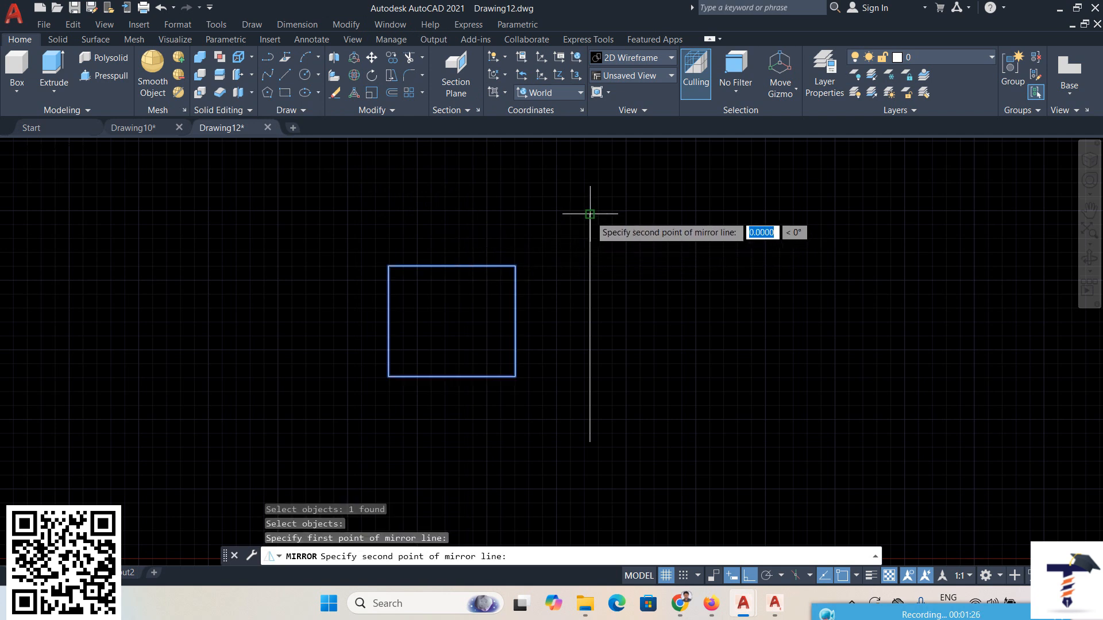
click(591, 442)
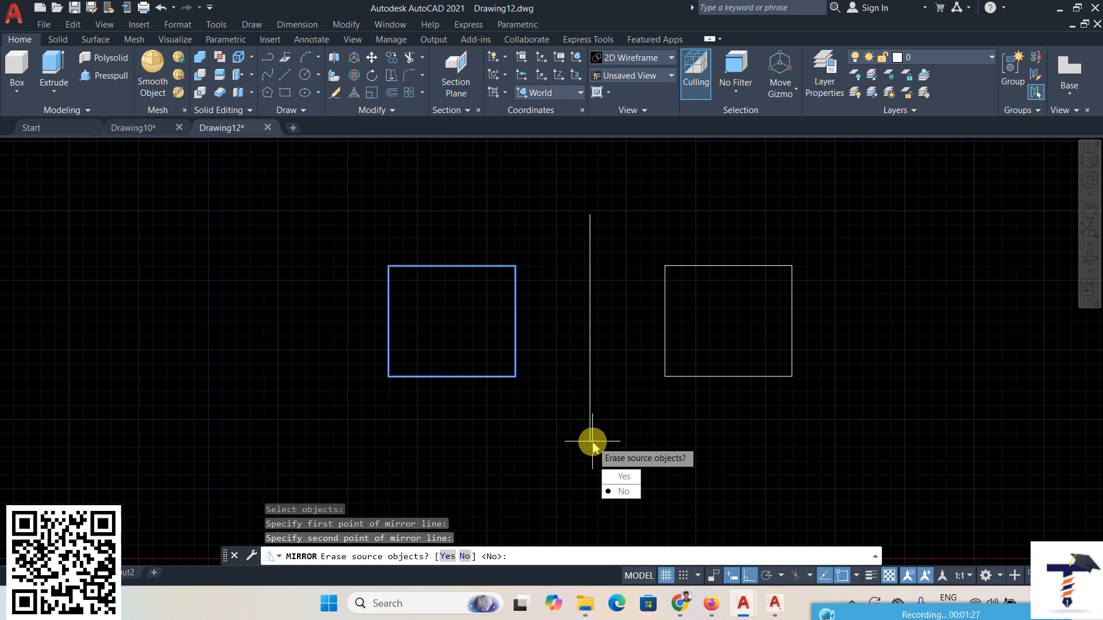
click(624, 492)
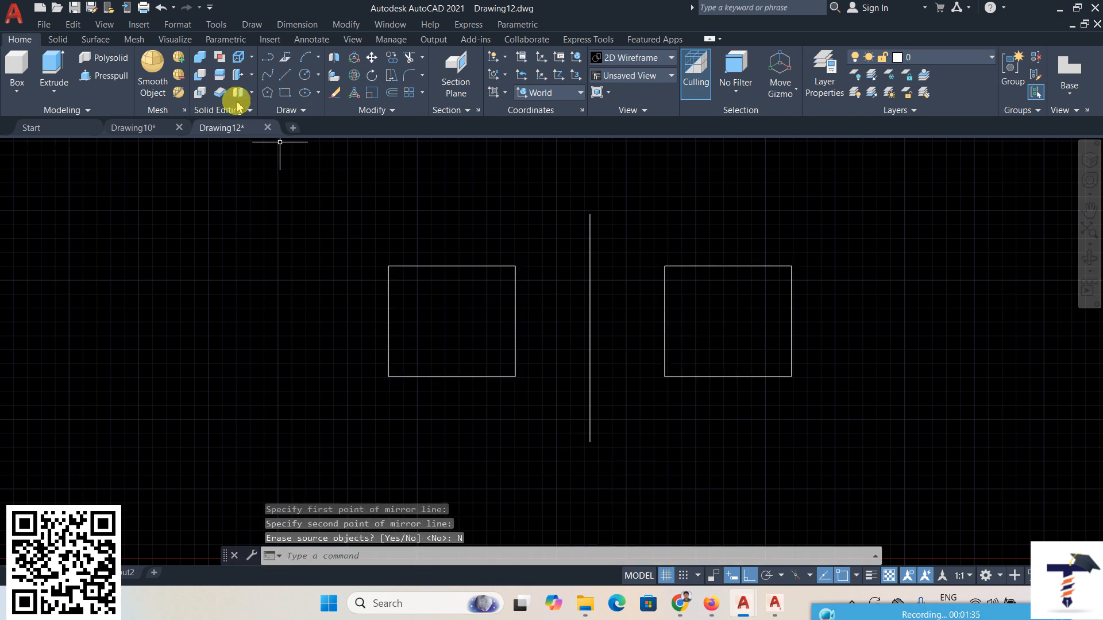
click(161, 8)
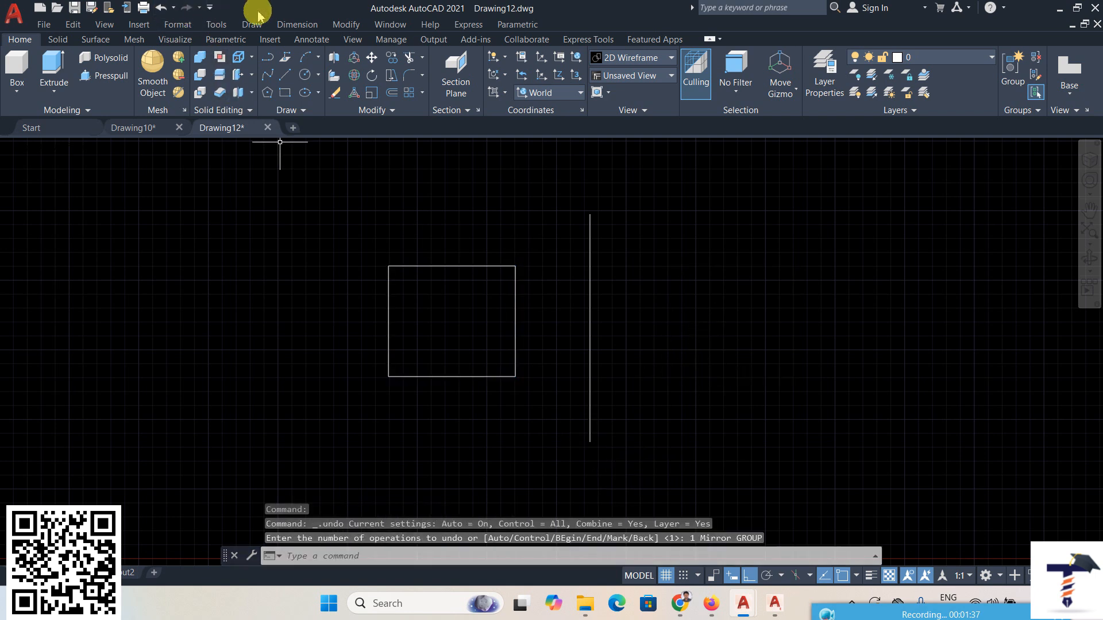
Mirror the rectangle across the vertical line with the source object erased, and undo the mirror.
click(355, 24)
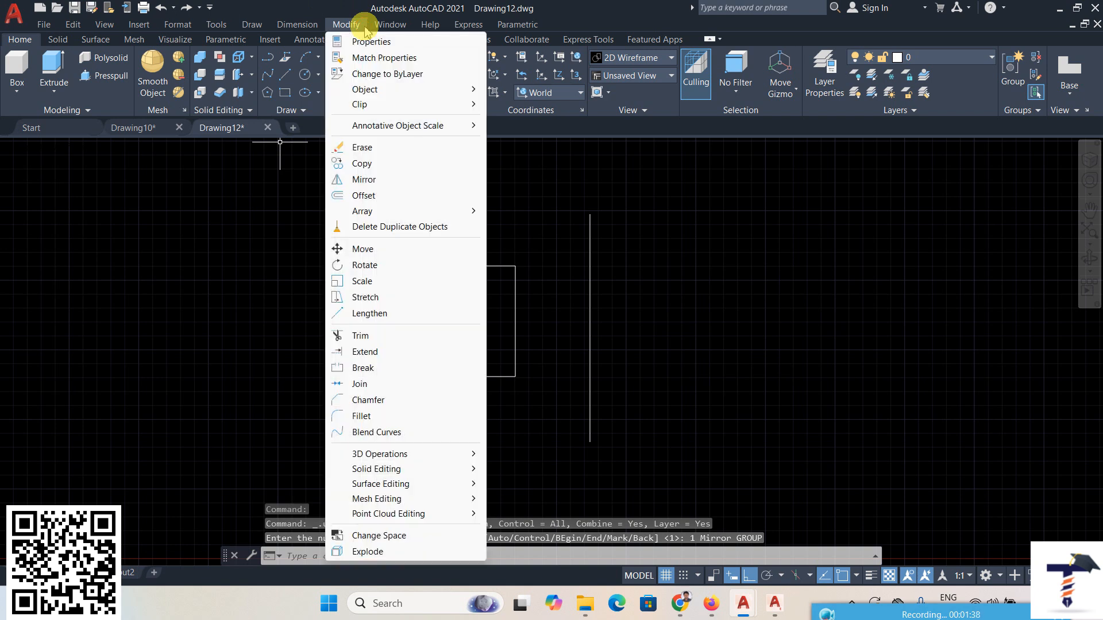
click(370, 179)
click(454, 264)
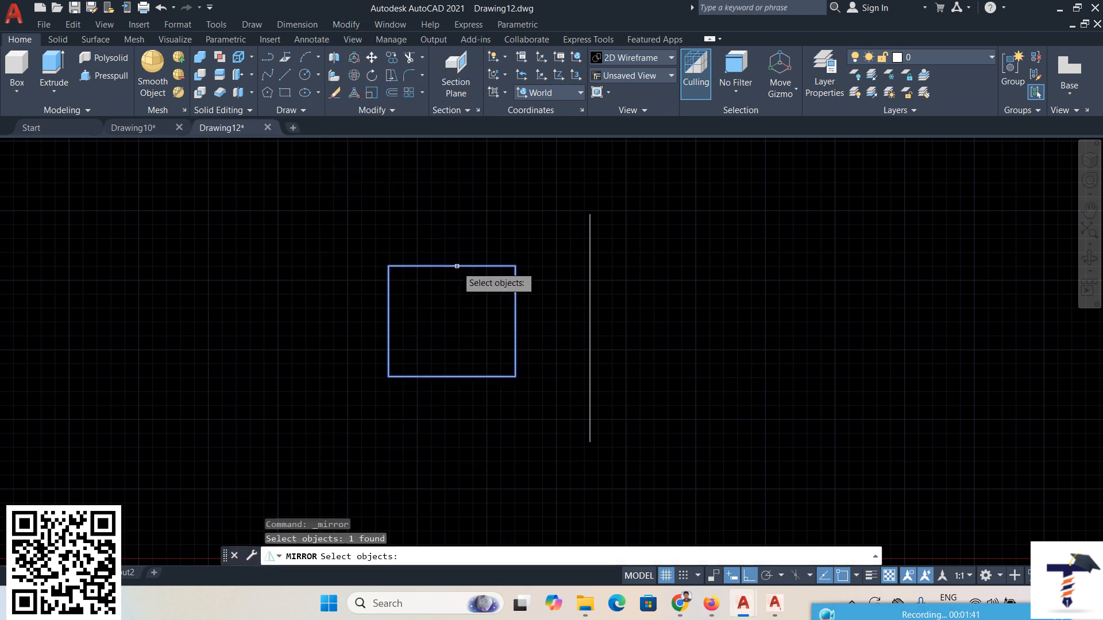
key(Return)
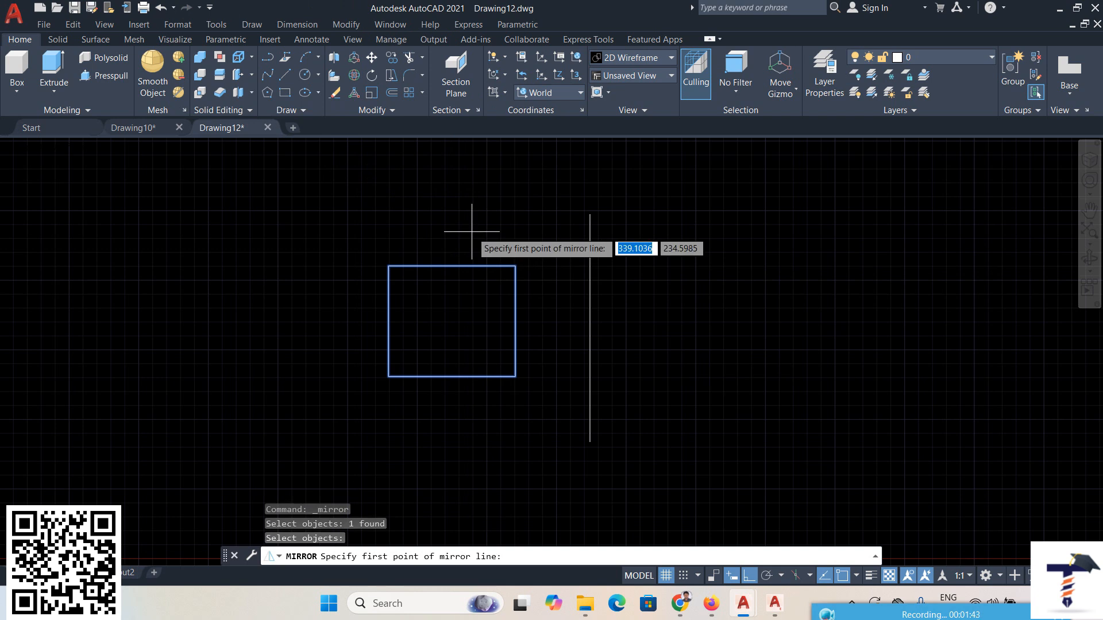
click(590, 214)
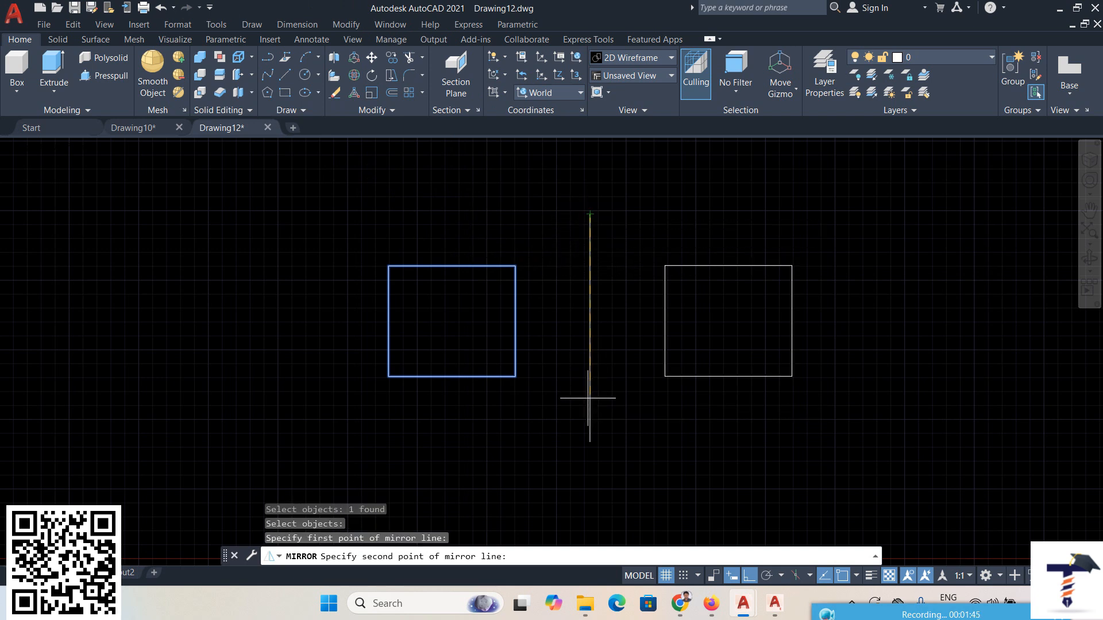
click(589, 438)
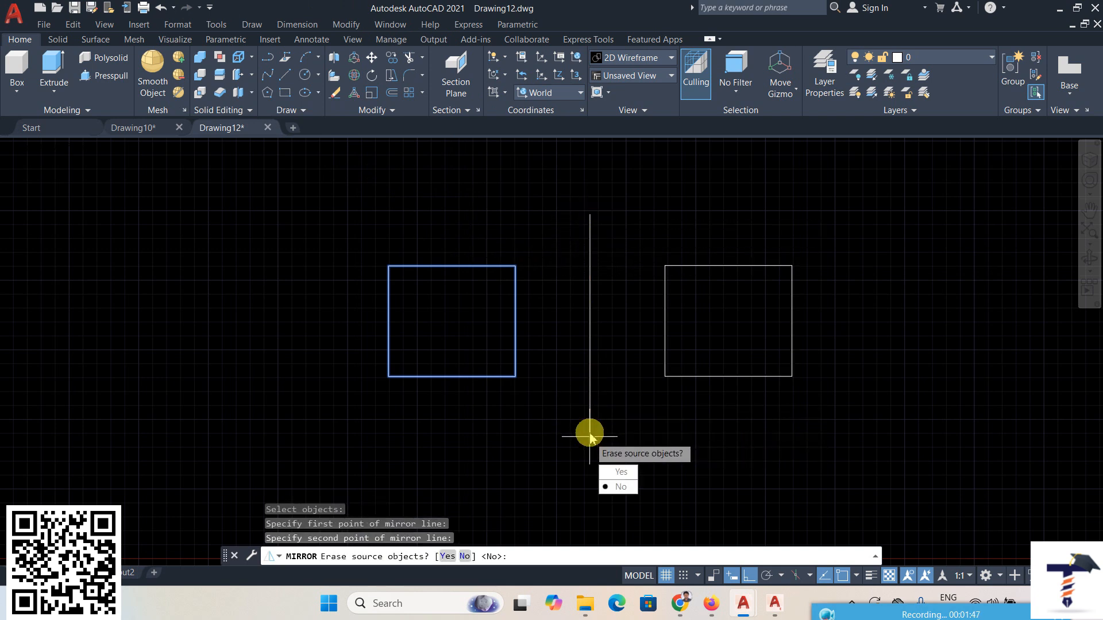
click(620, 472)
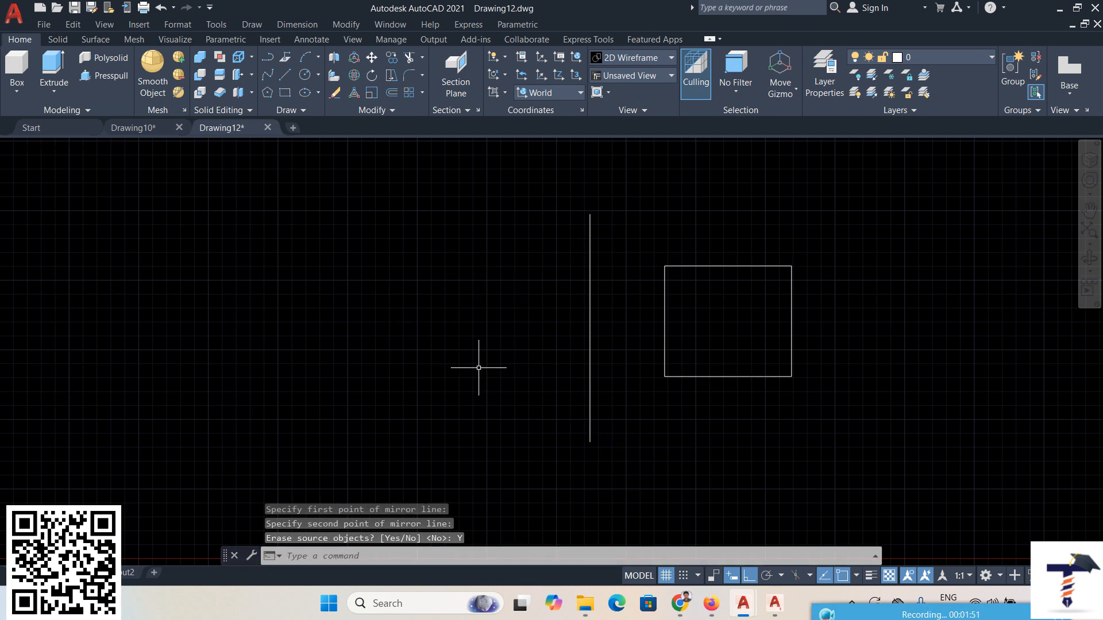
click(162, 8)
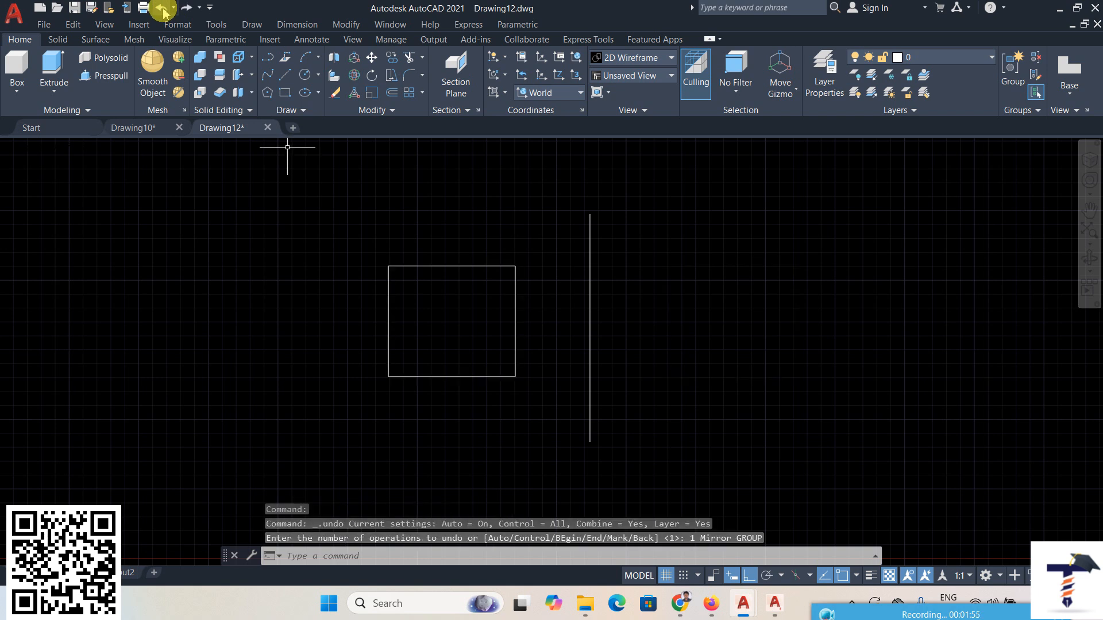
Offset the rectangle outward by 5 units using the current erase-source setting, and exit the Offset command.
click(338, 26)
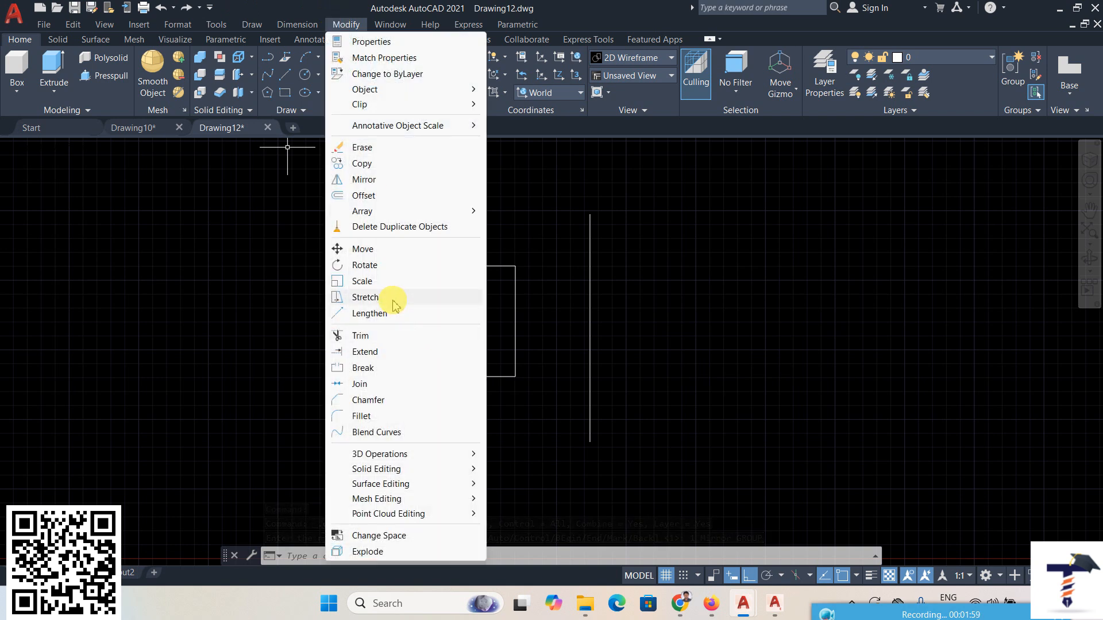
click(364, 195)
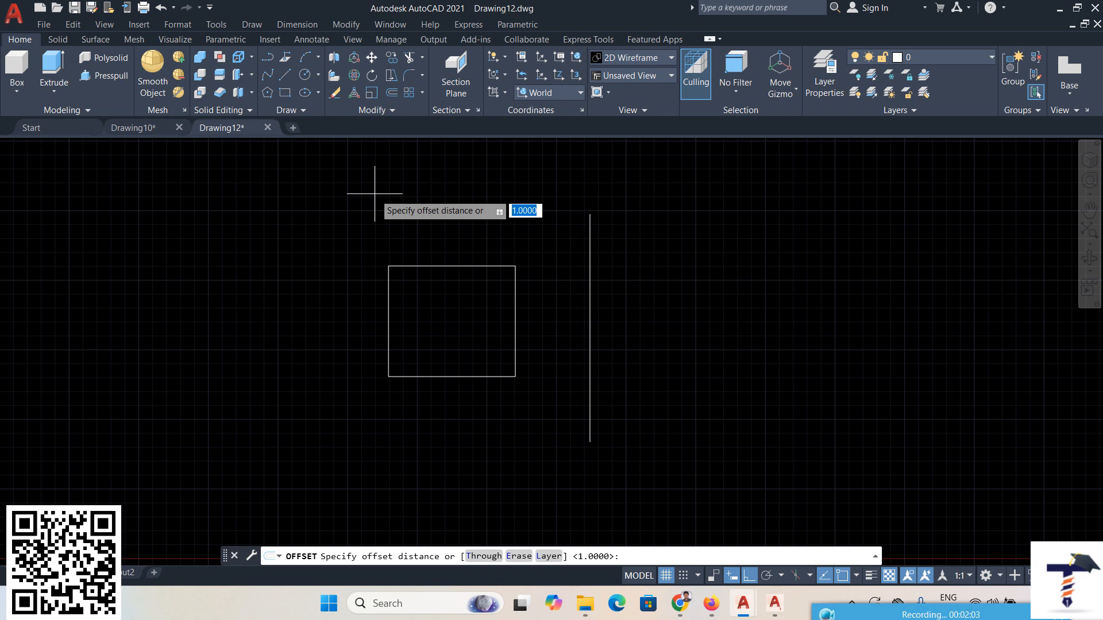
middle_drag(590, 370, 541, 399)
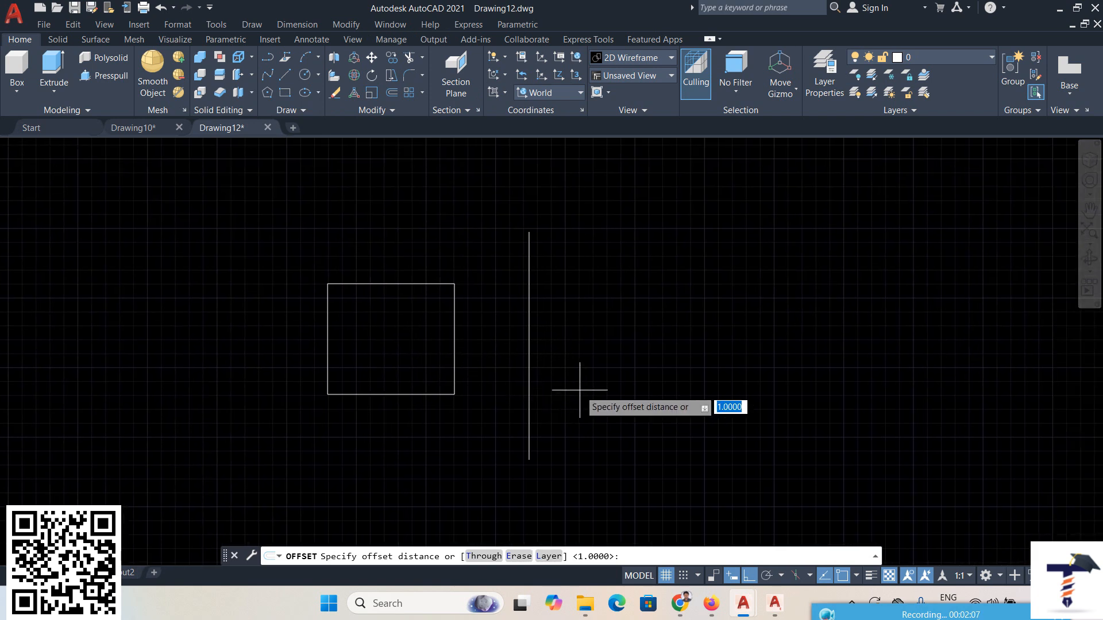
text(5)
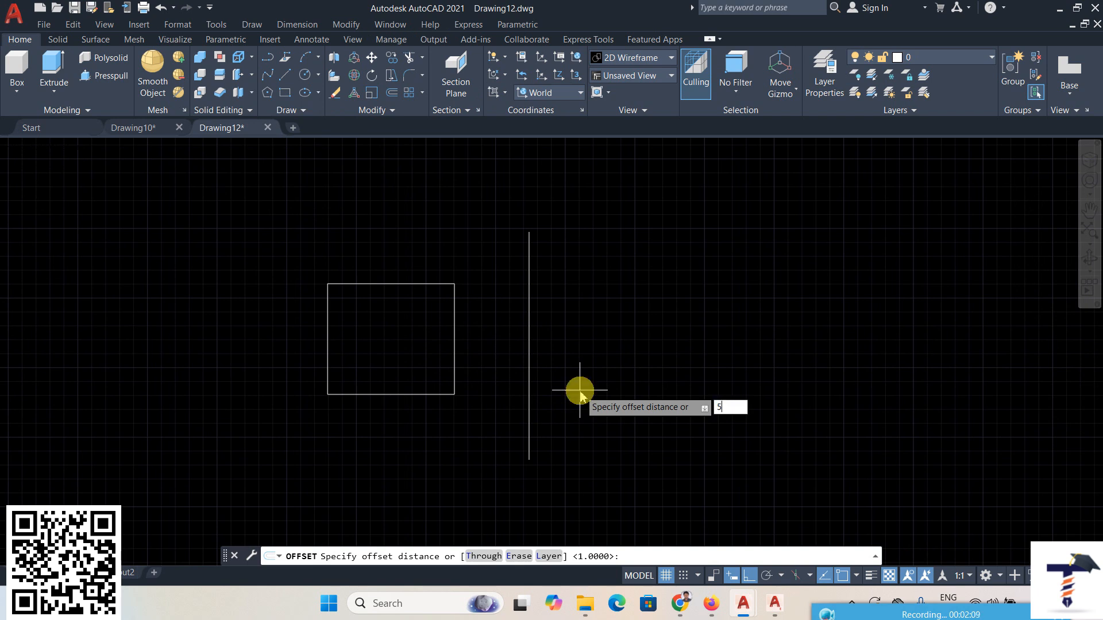
key(Return)
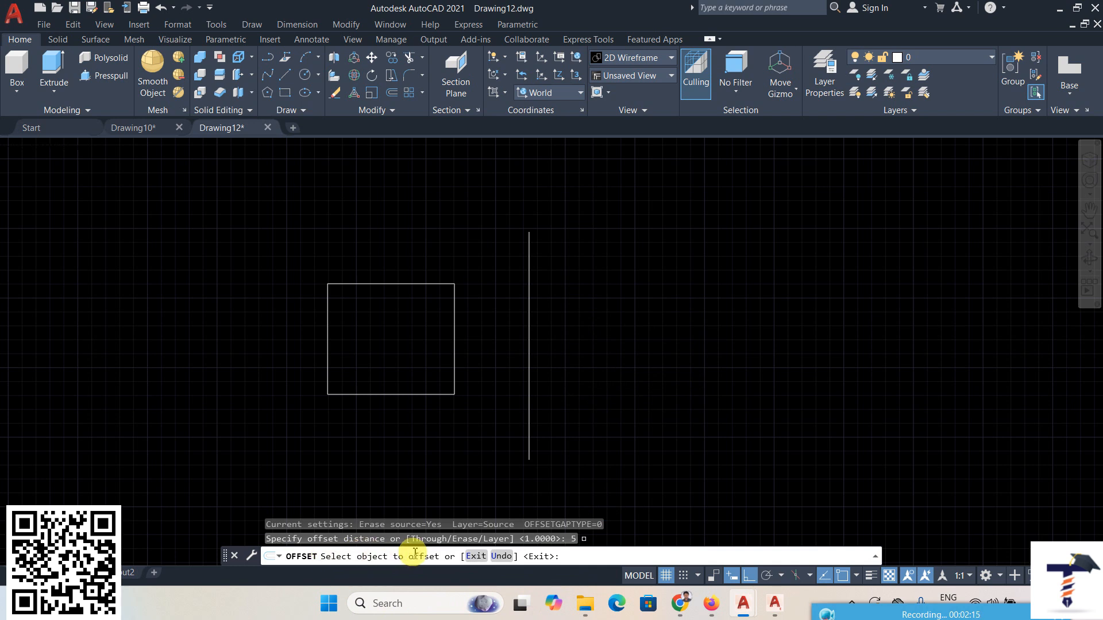
click(426, 394)
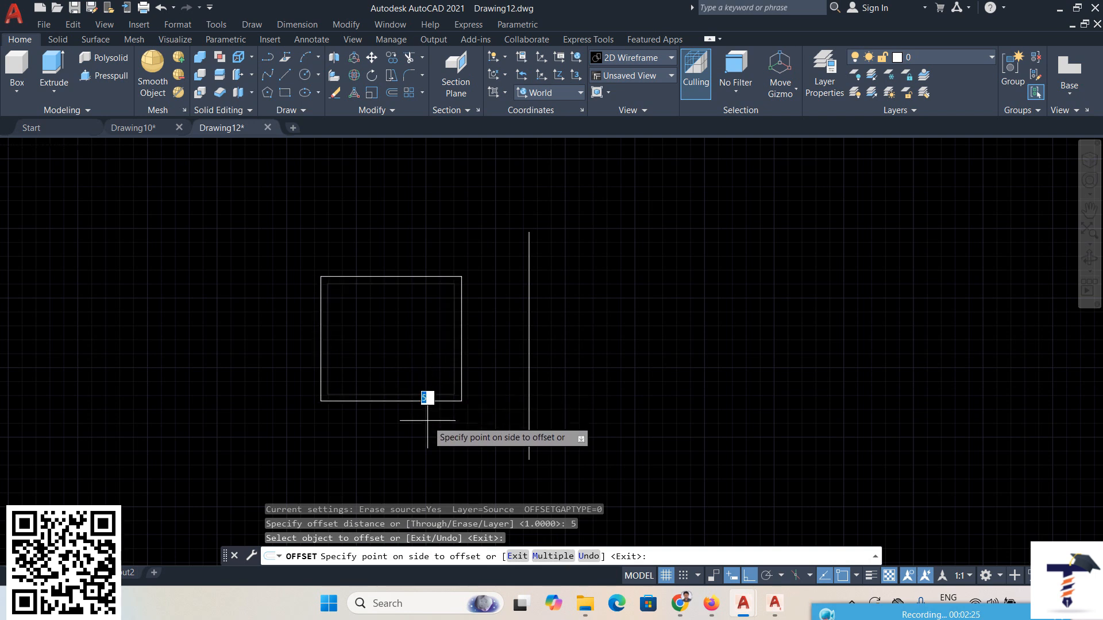
click(427, 420)
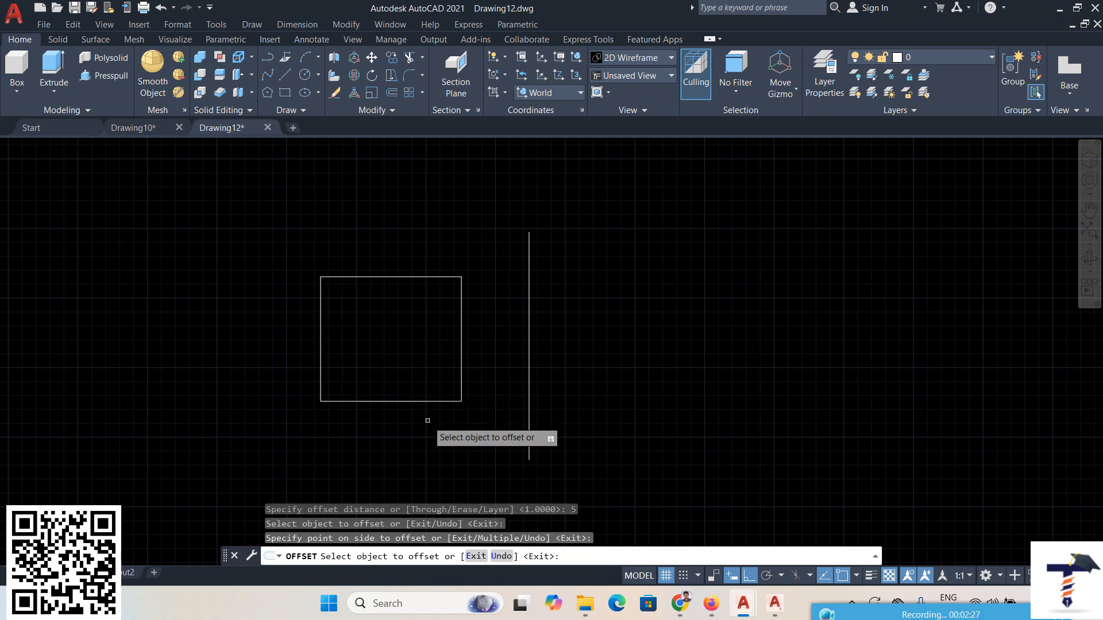
click(476, 556)
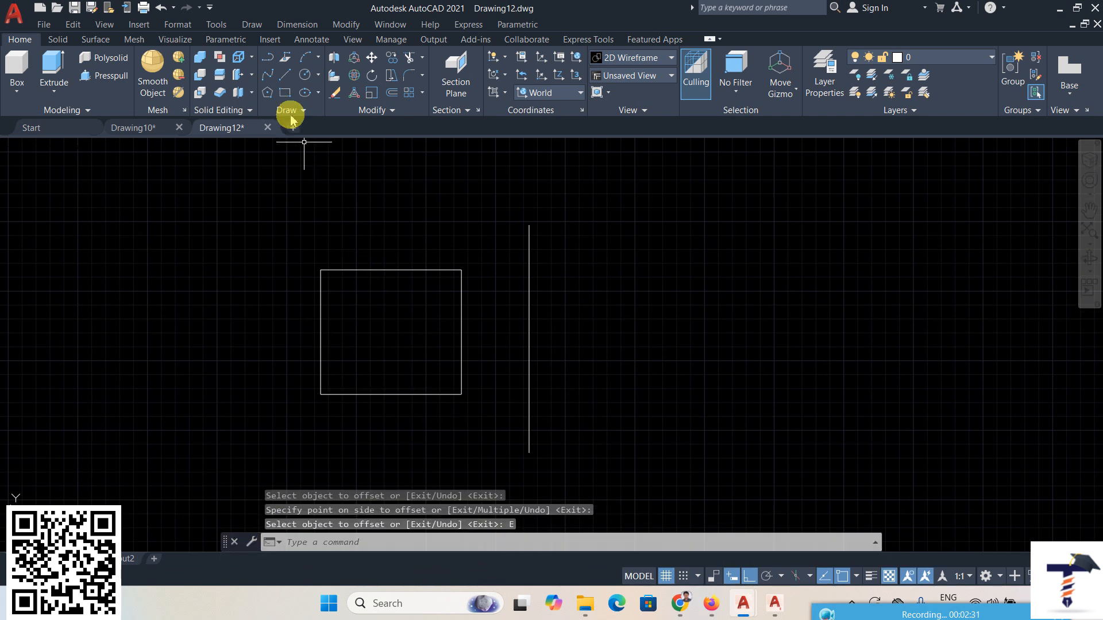
Restart the Offset command and set its erase source option to No.
click(346, 24)
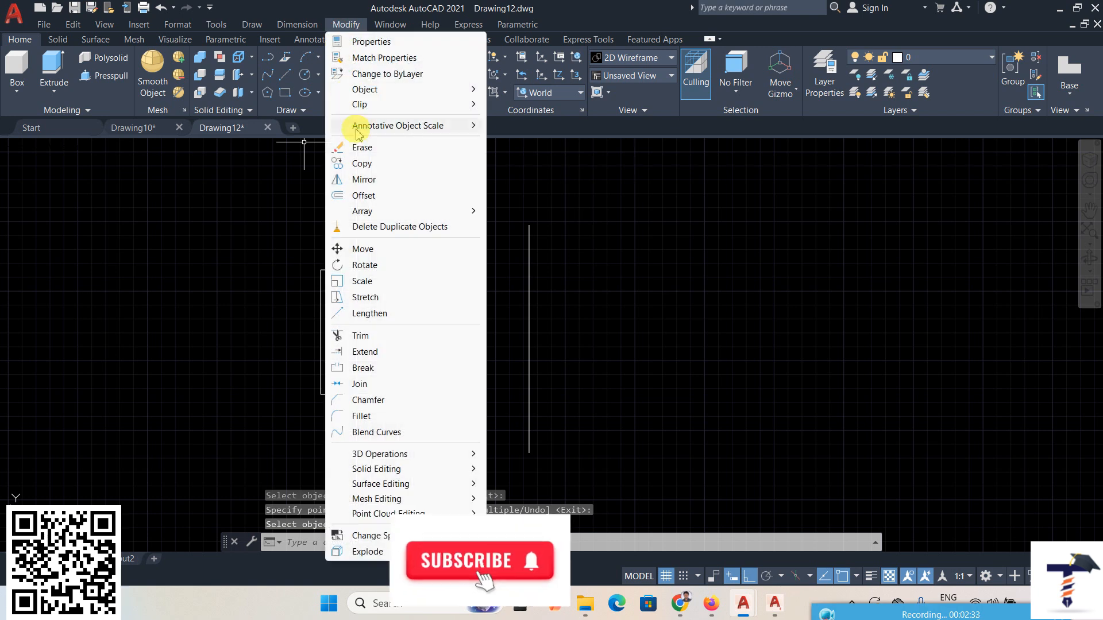
click(363, 195)
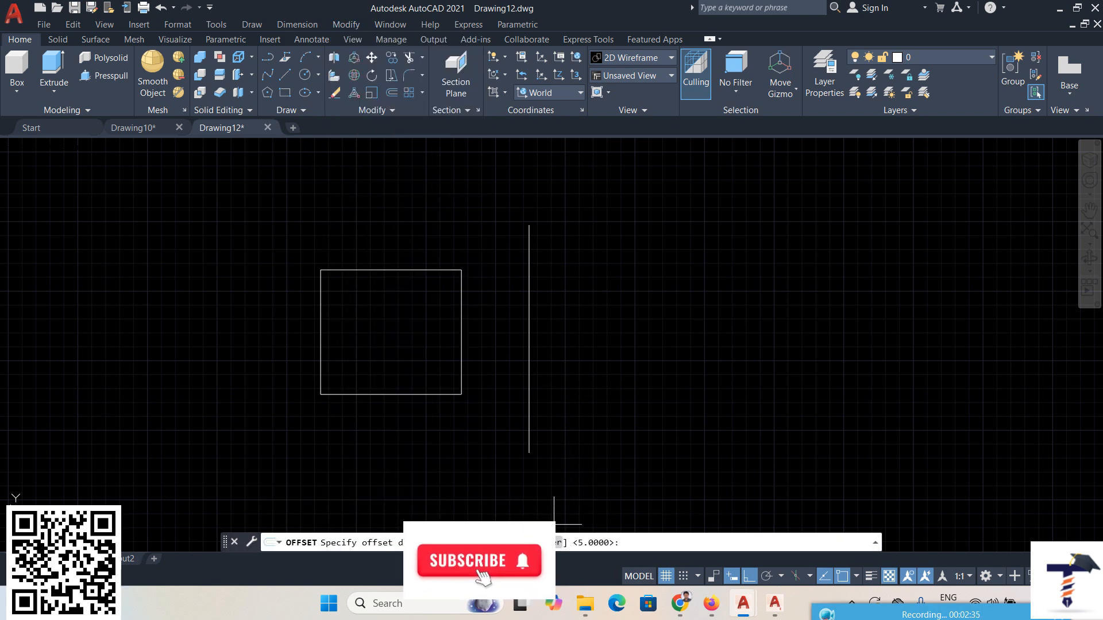
text(E)
key(Return)
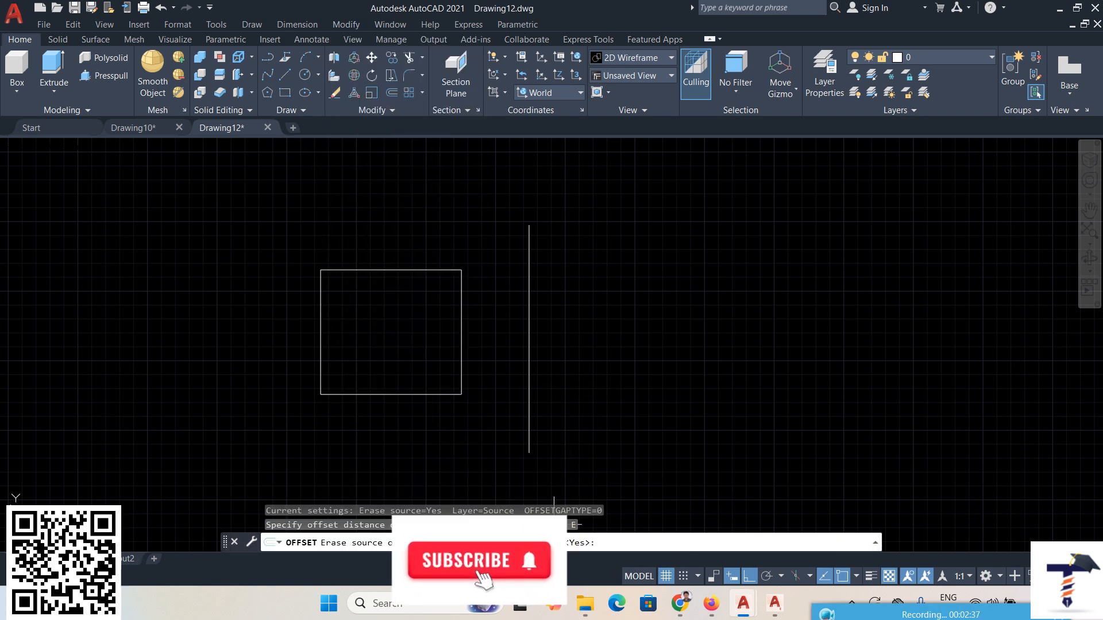
click(548, 543)
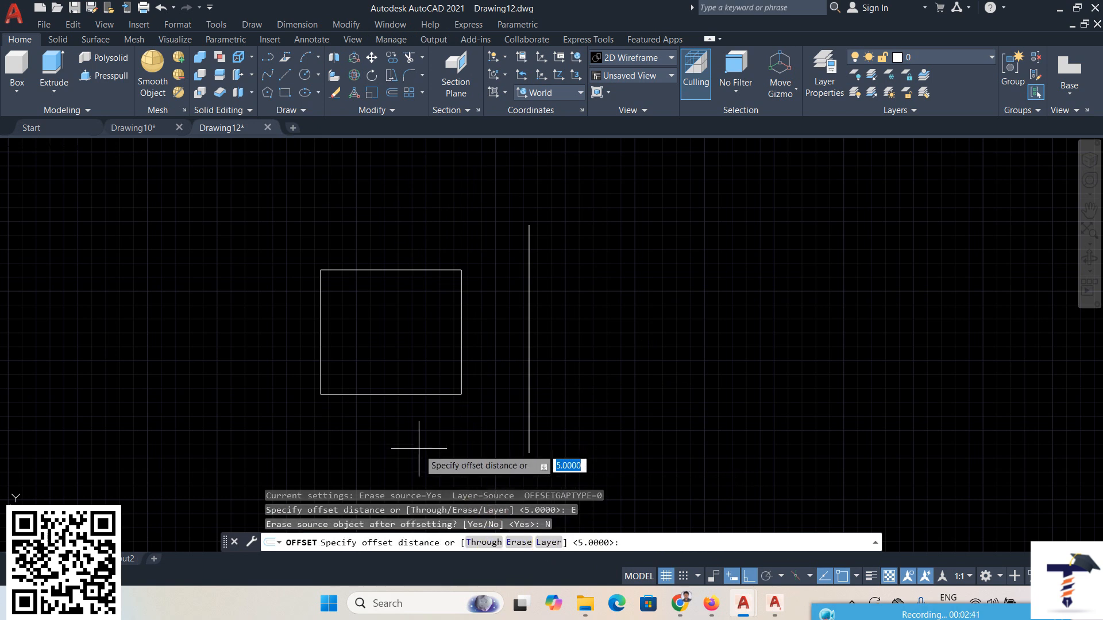
Offset the rectangle inward by 5 units.
text(5)
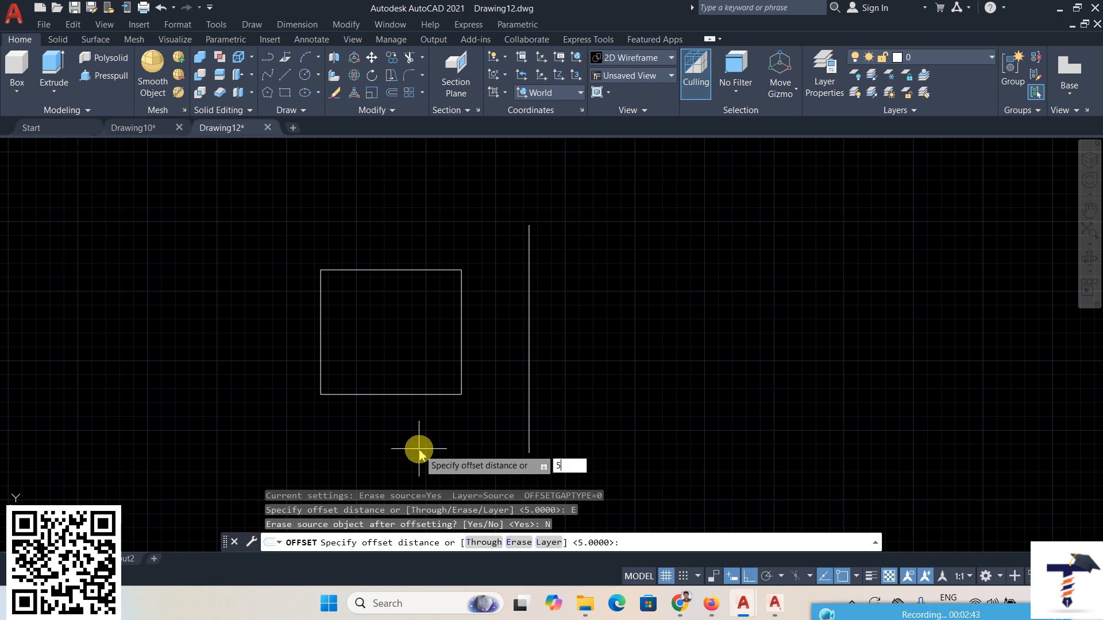
key(Return)
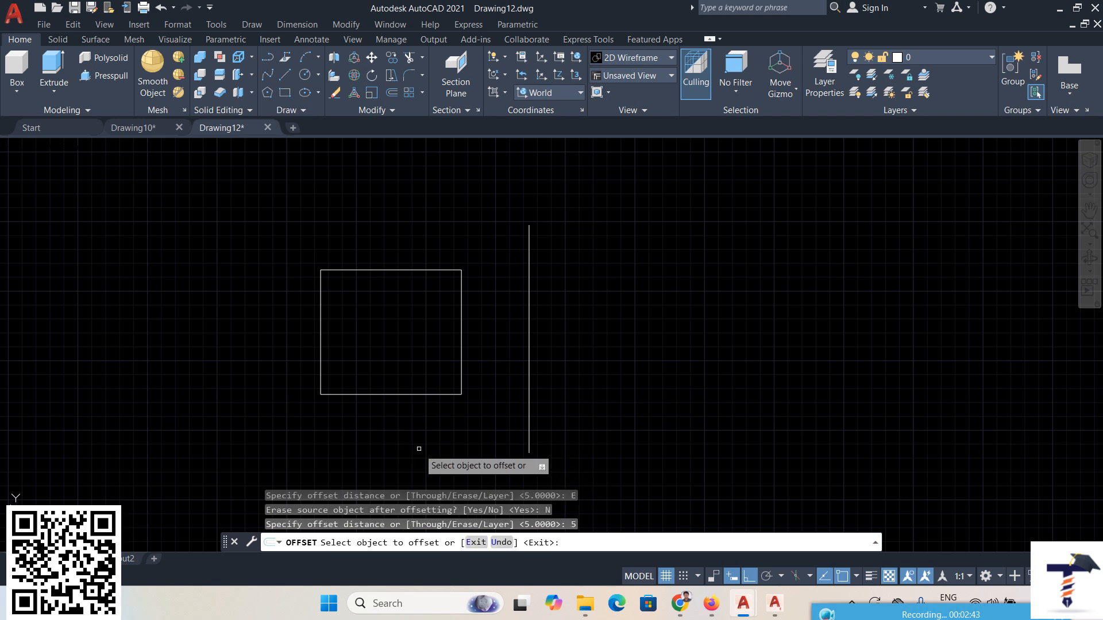
click(422, 395)
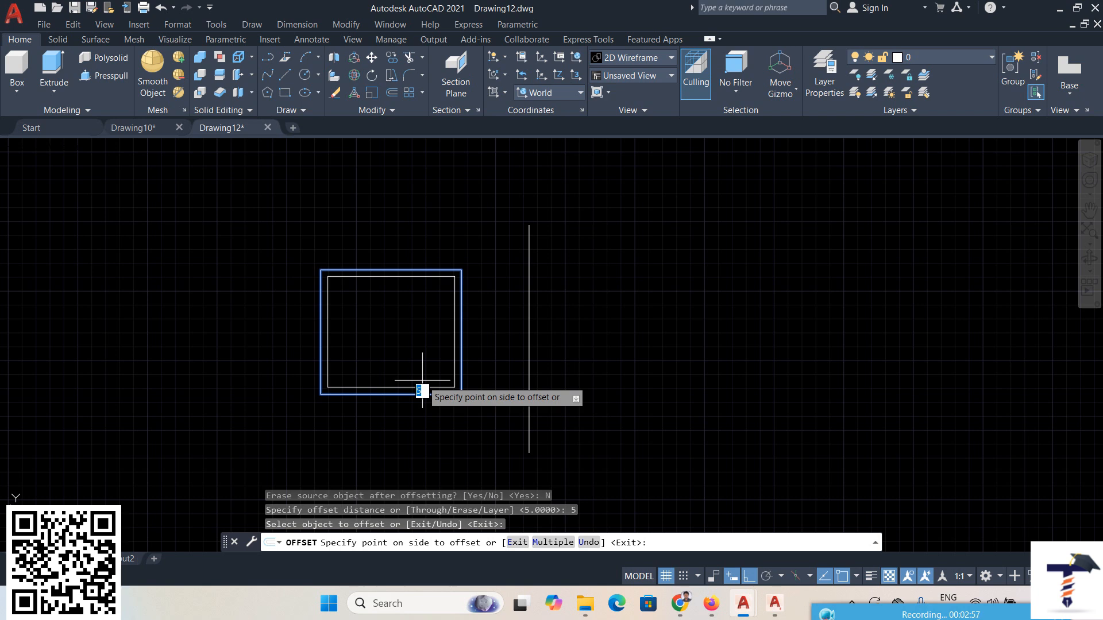
click(422, 381)
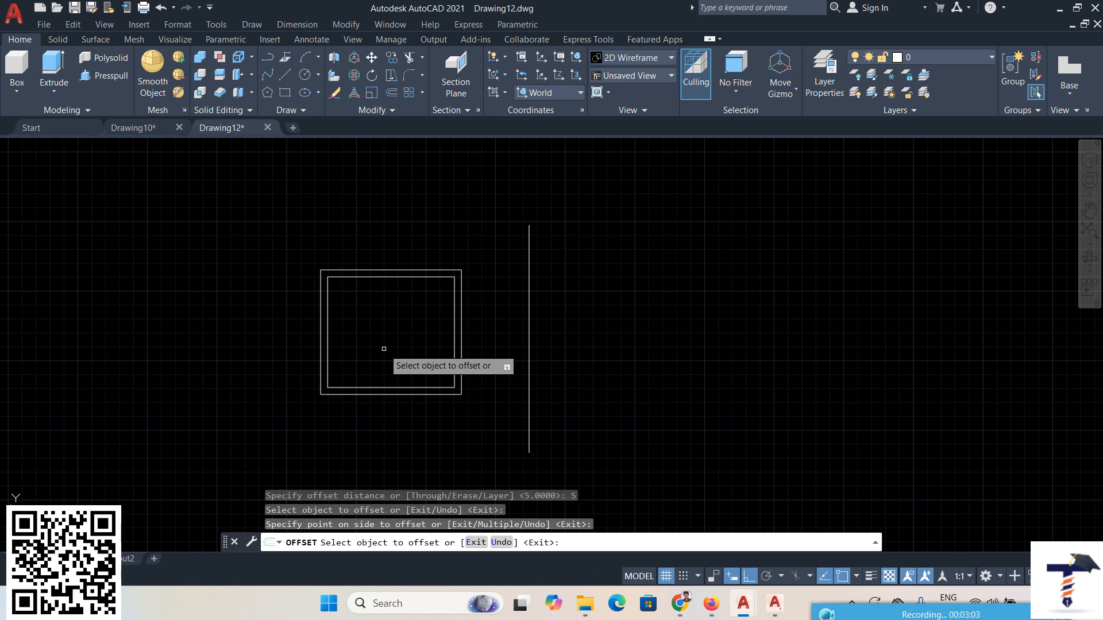
click(345, 24)
click(367, 195)
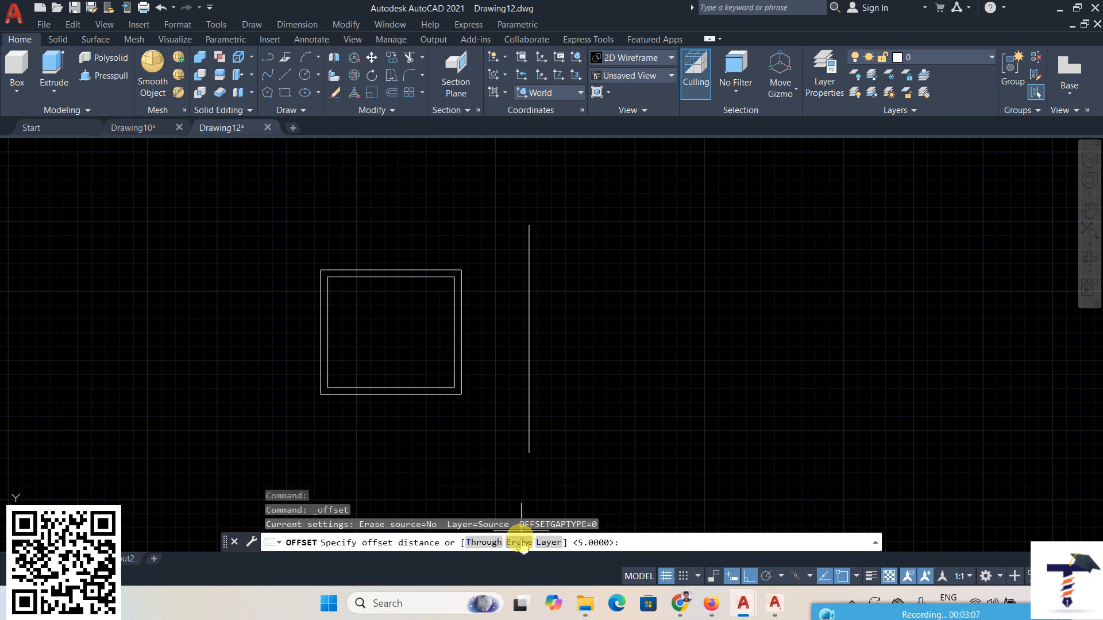
click(520, 543)
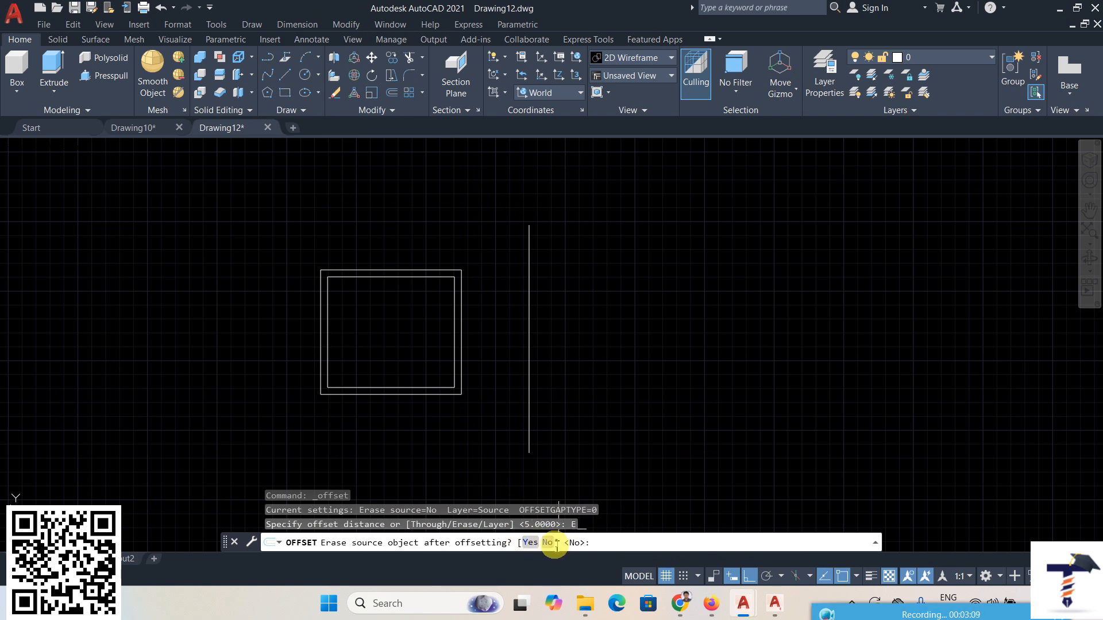
click(548, 542)
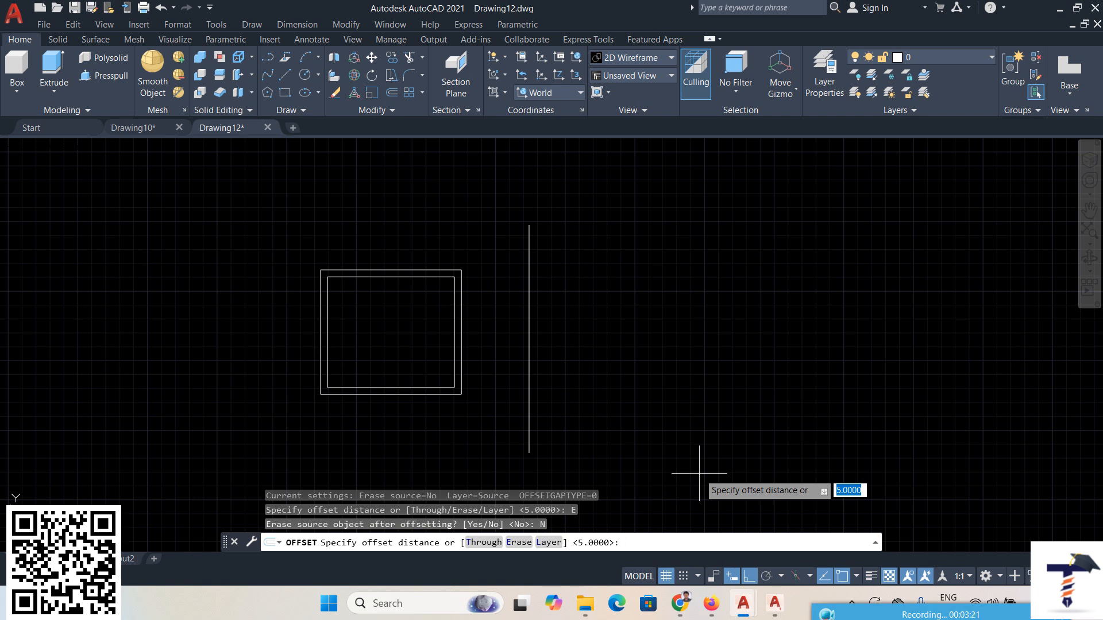
Cancel the running offset and undo the inward offset of the rectangle.
click(160, 8)
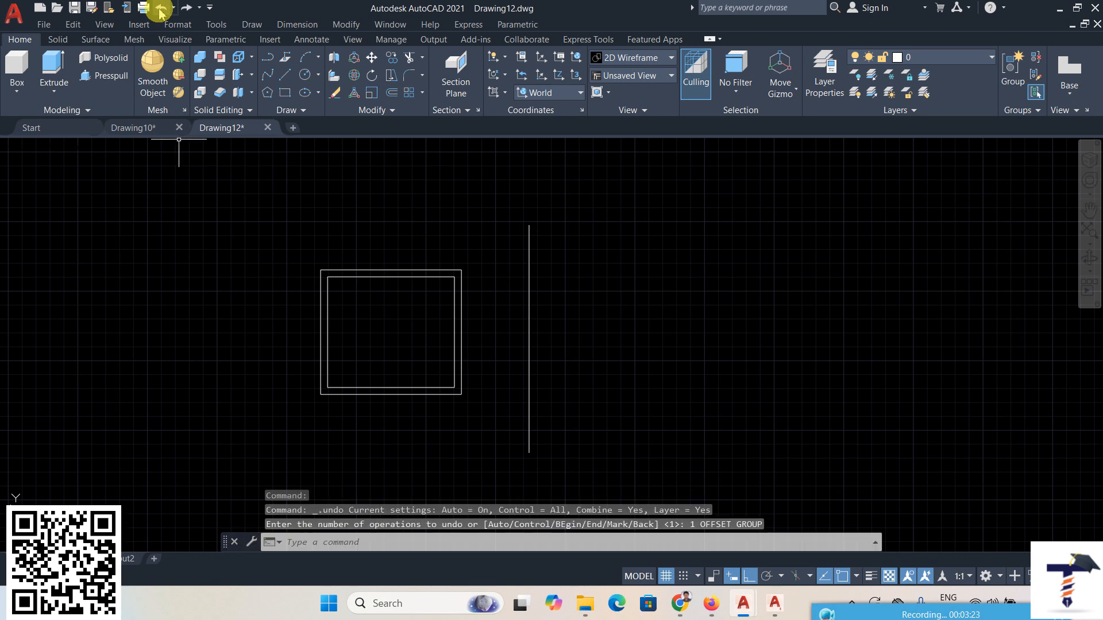
click(347, 24)
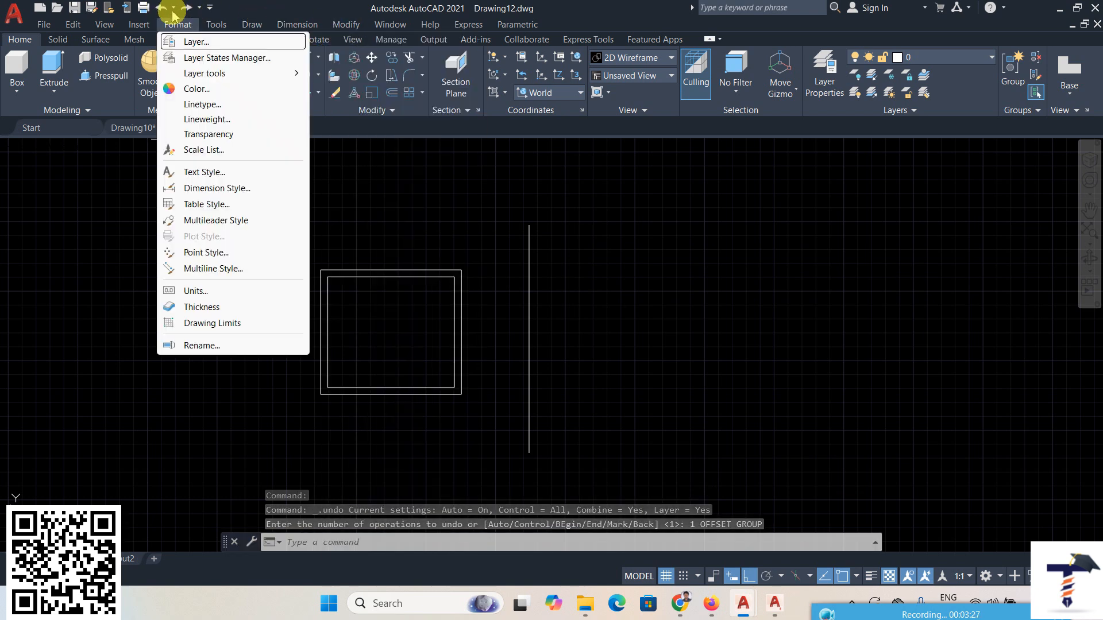
click(160, 8)
Offset the rectangle outward using the Through option with a distance of 30.
click(346, 24)
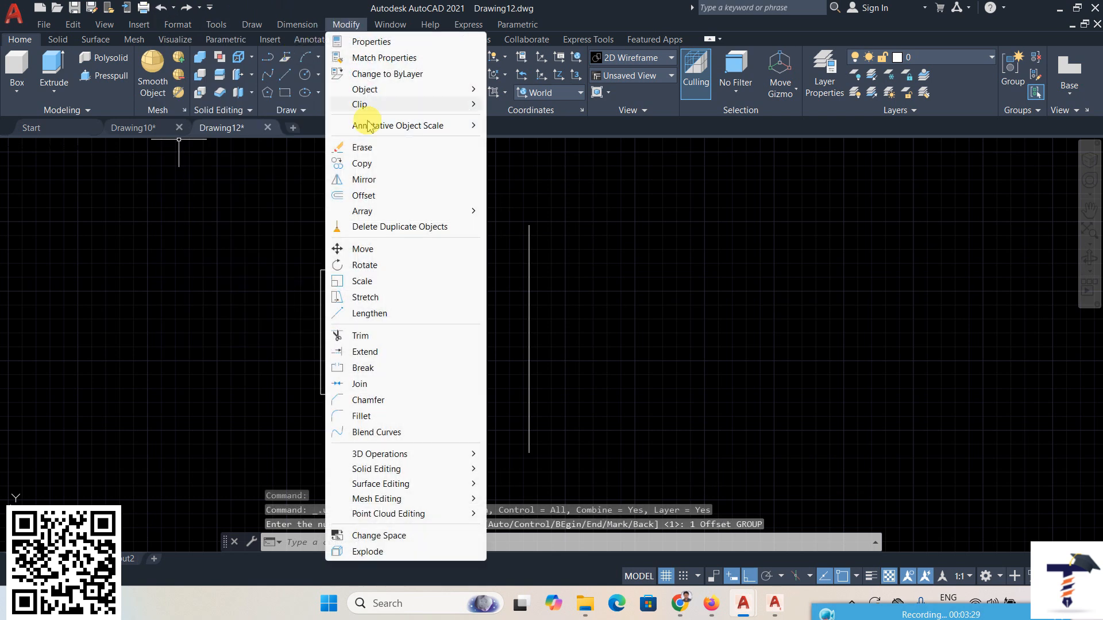
click(376, 197)
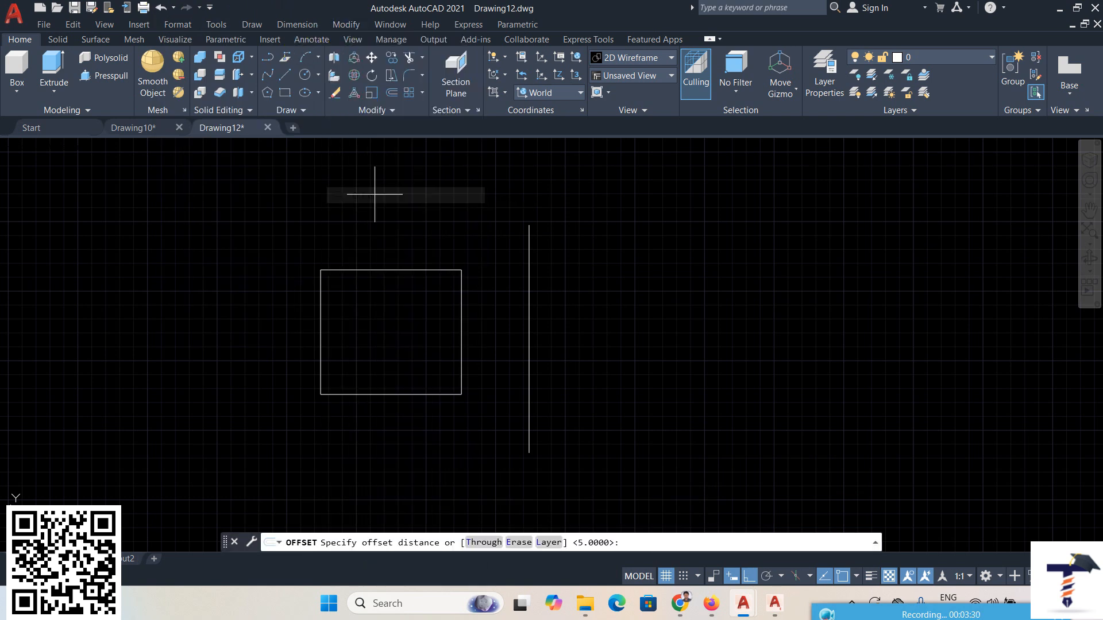
click(484, 543)
middle_drag(484, 455, 490, 437)
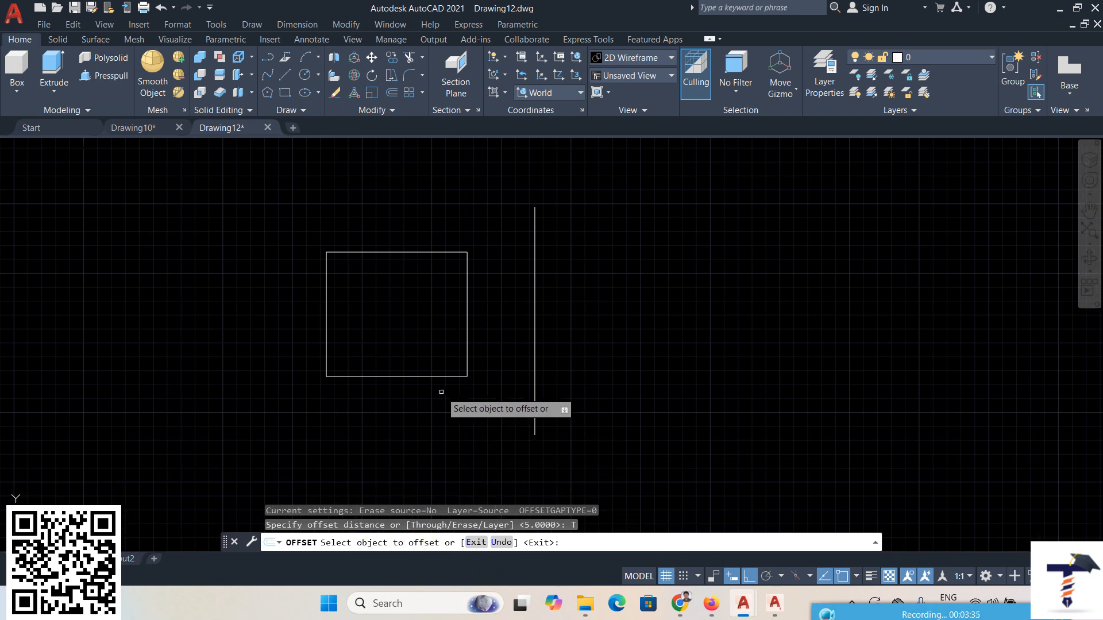
click(451, 376)
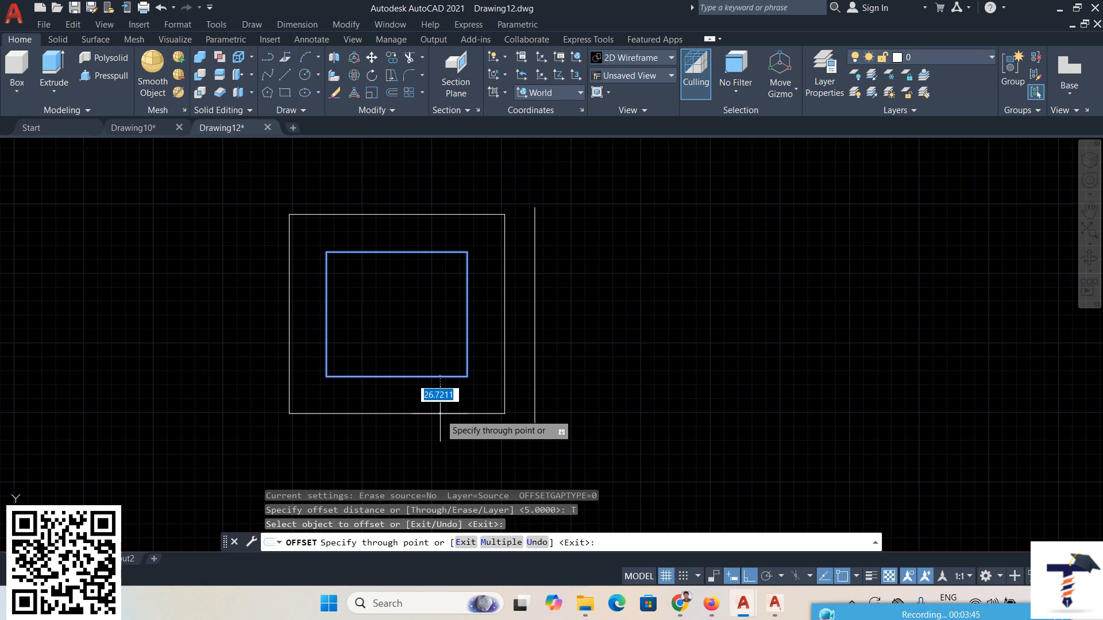
text(30)
key(Return)
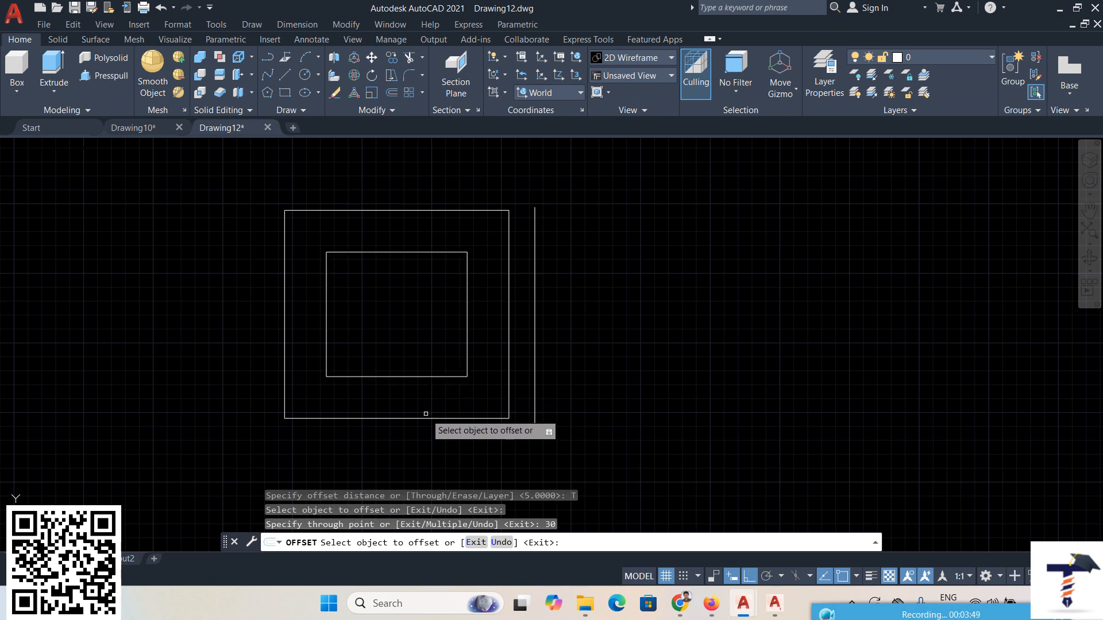
Add a vertical linear dimension between the lower-left corners of the inner and outer rectangles, placed left of the rectangles.
click(302, 24)
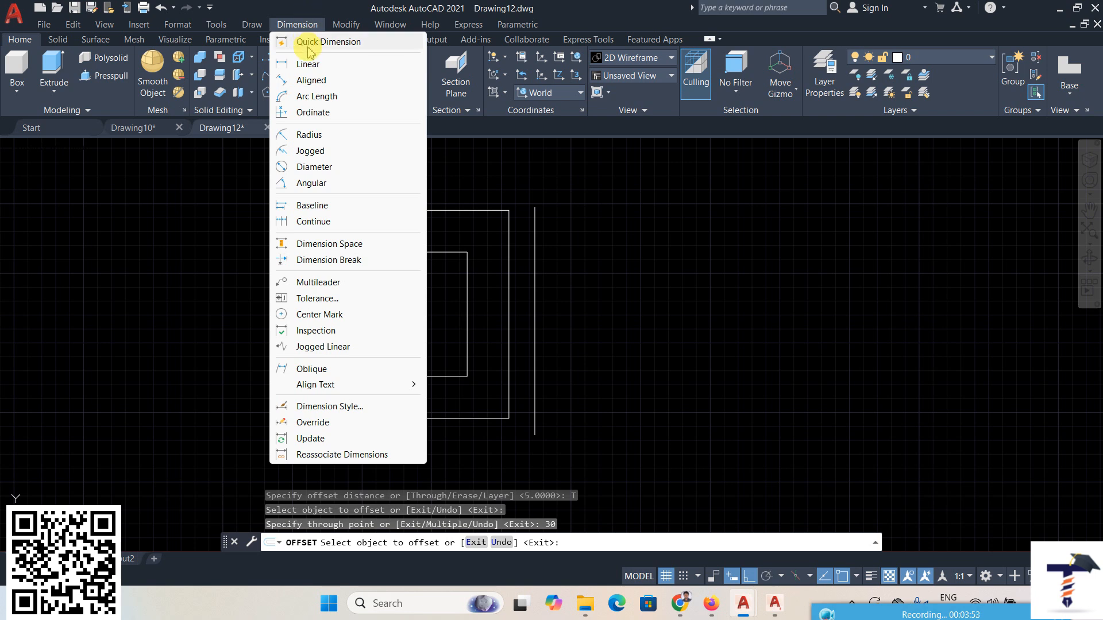
click(307, 63)
click(326, 377)
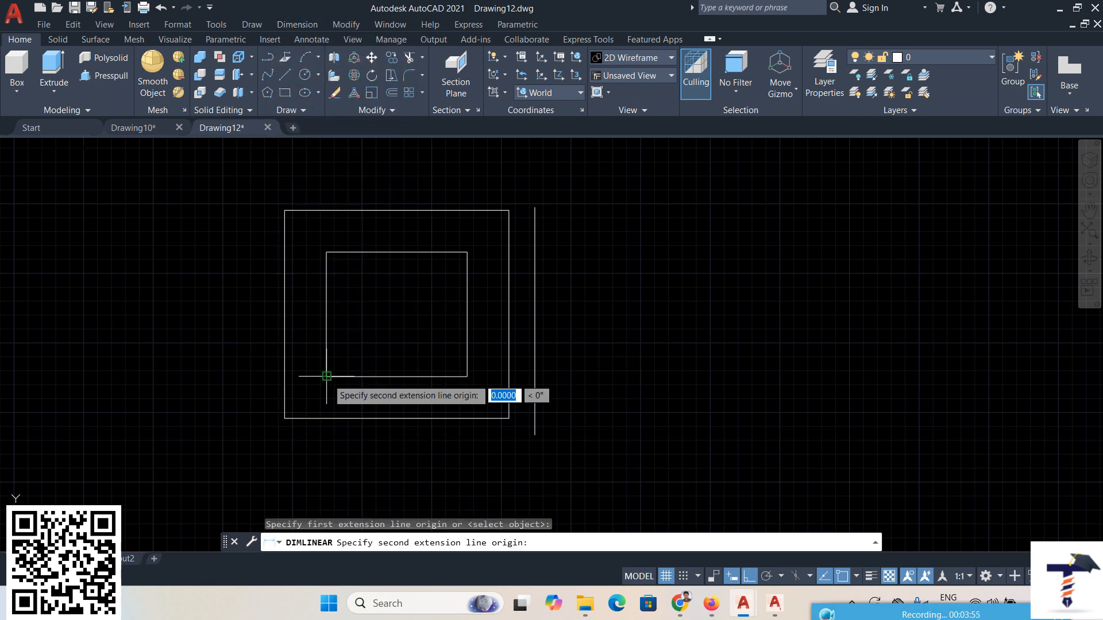
click(285, 418)
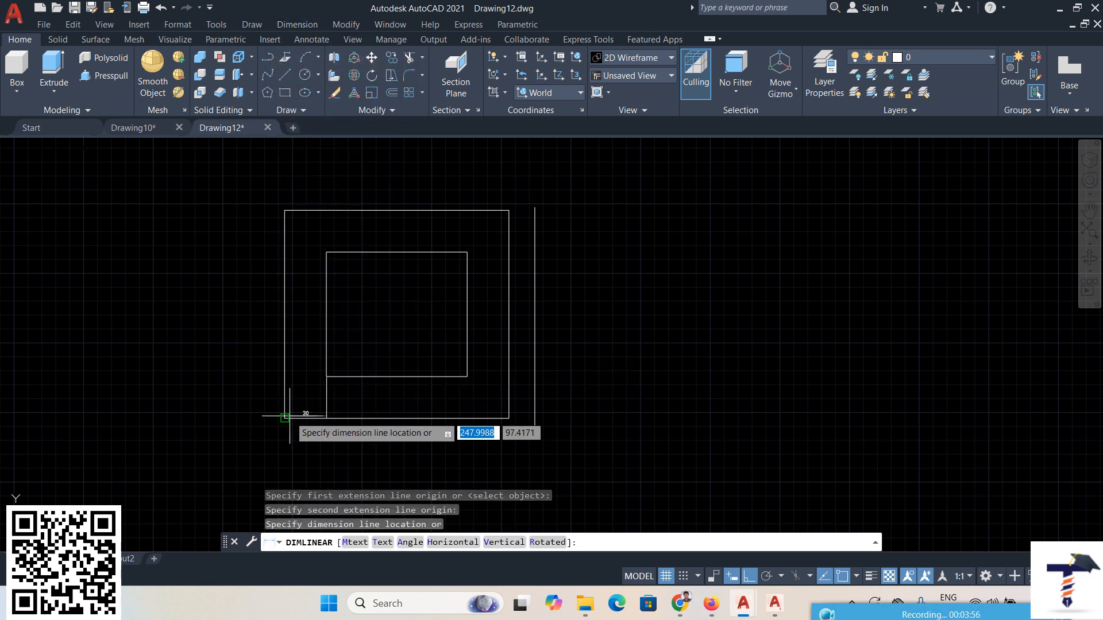
click(218, 409)
scroll(228, 400, up, 2)
scroll(330, 385, down, 2)
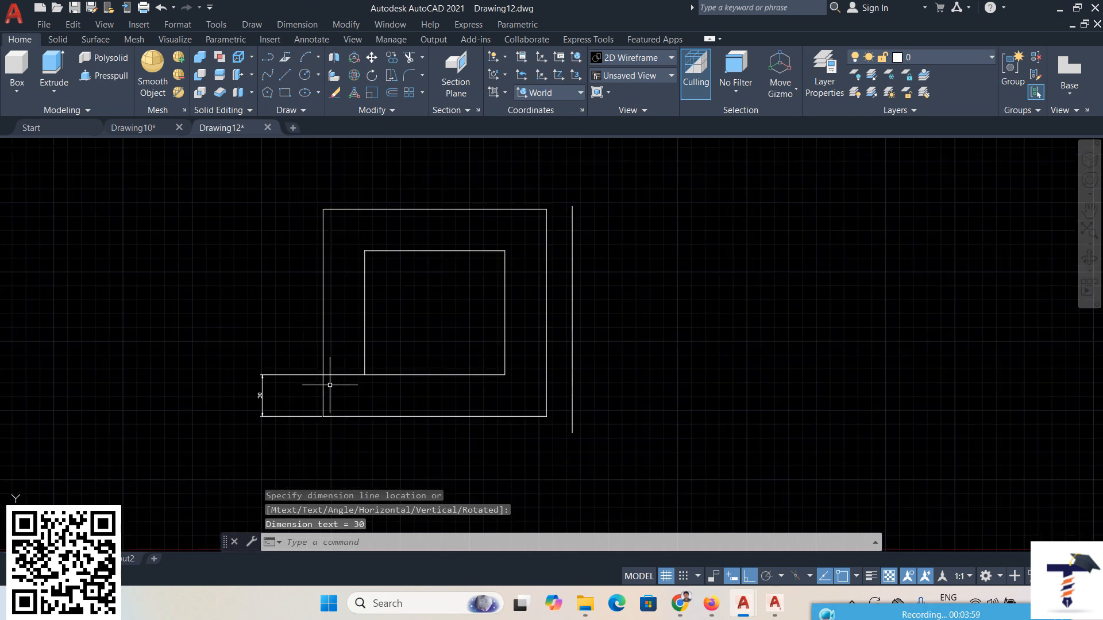
Offset the vertical line 30 units to its right side and end the Offset command.
click(345, 24)
click(365, 195)
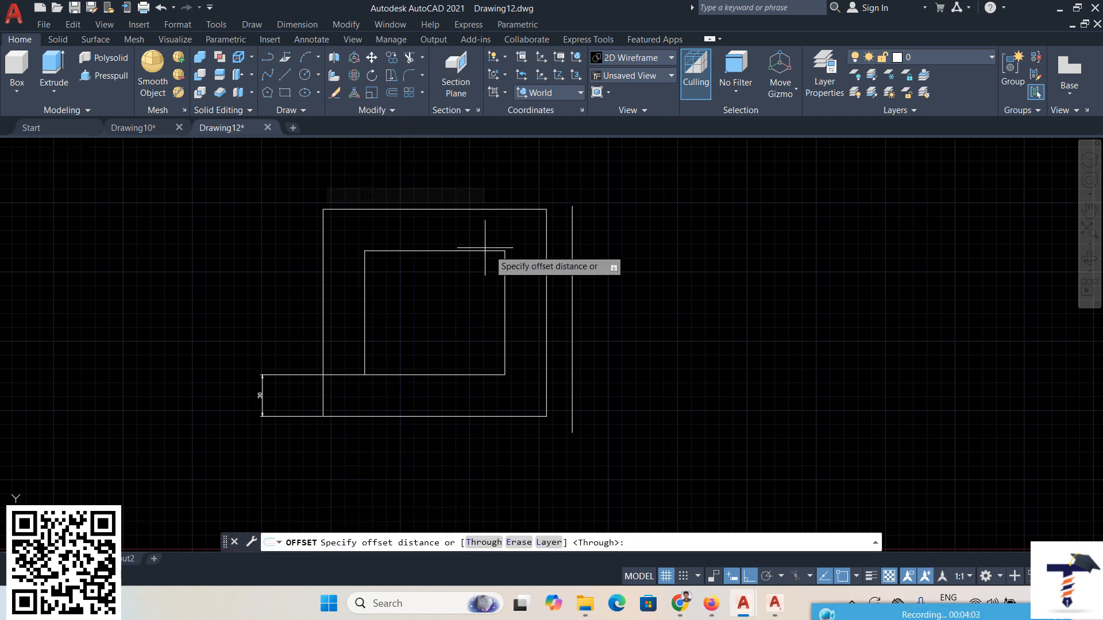
text(30)
key(Return)
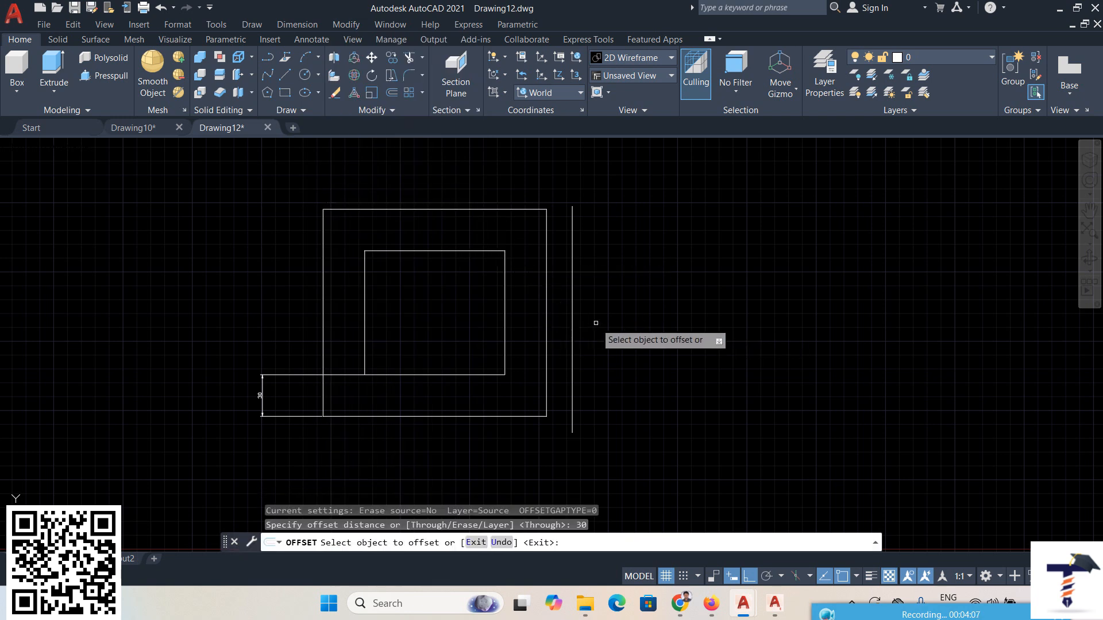
click(572, 307)
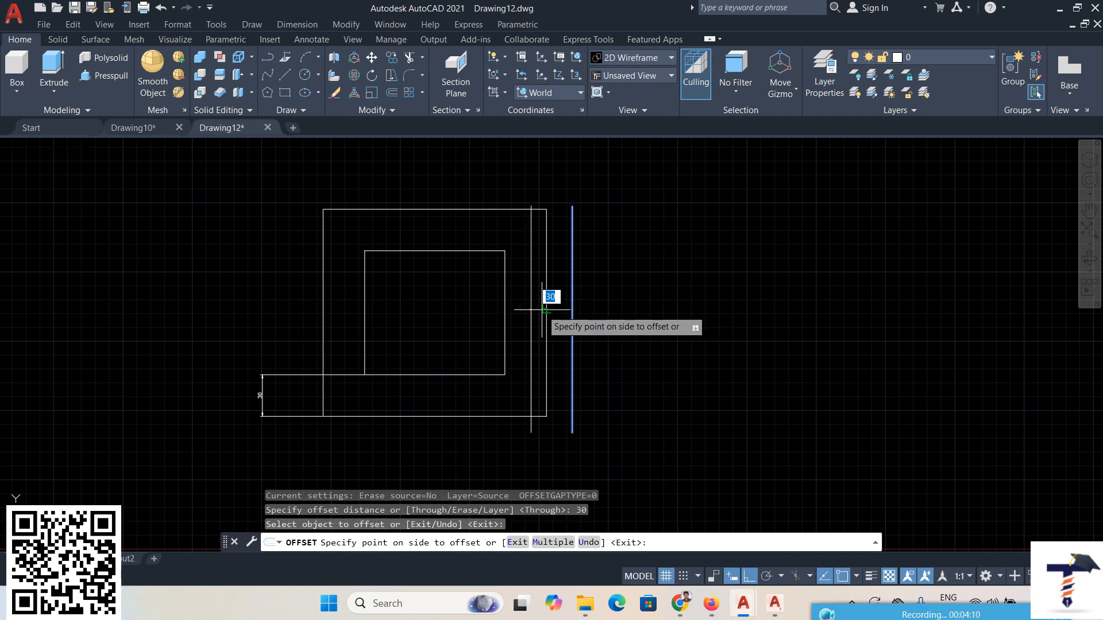
click(598, 310)
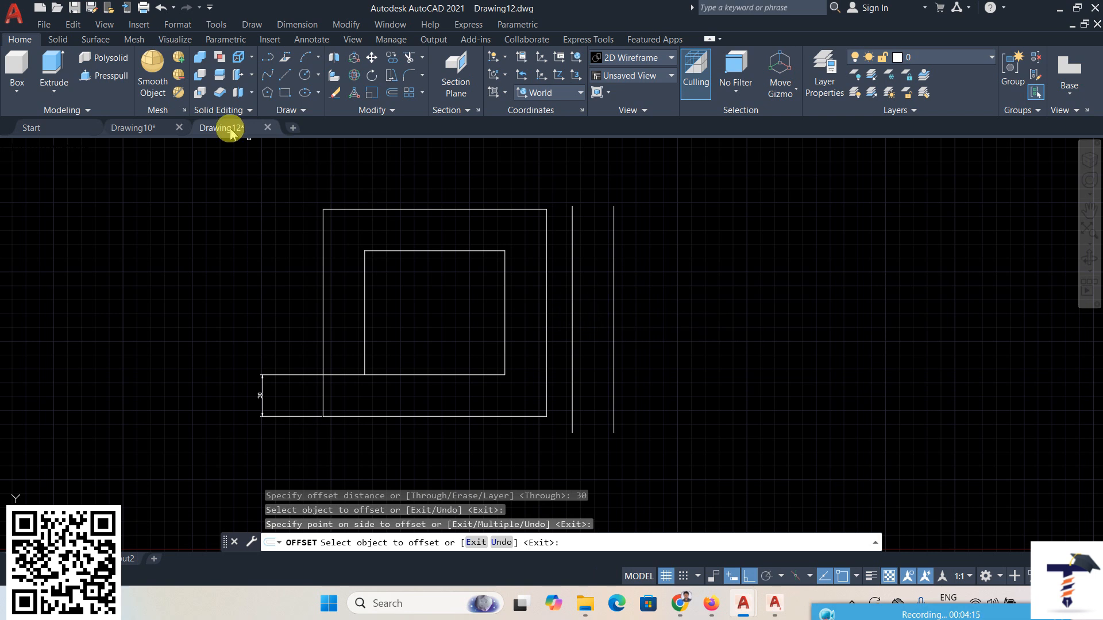
right_click(230, 161)
click(241, 170)
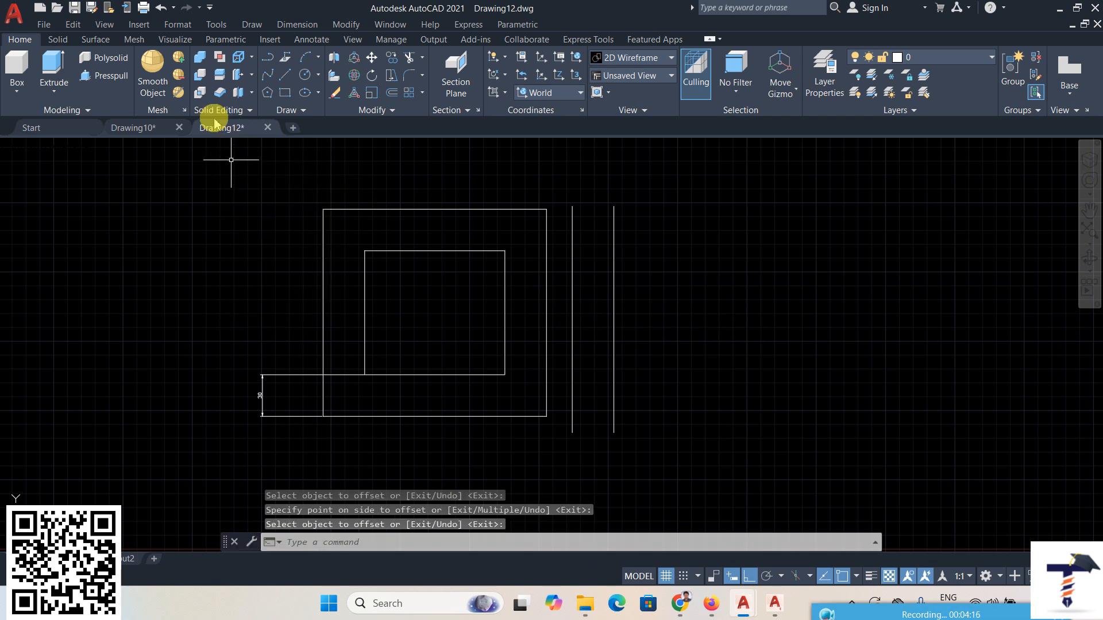
Undo the offset of the vertical line, the linear dimension and the outward offset of the rectangle.
click(161, 8)
click(161, 9)
click(161, 9)
click(161, 10)
click(161, 10)
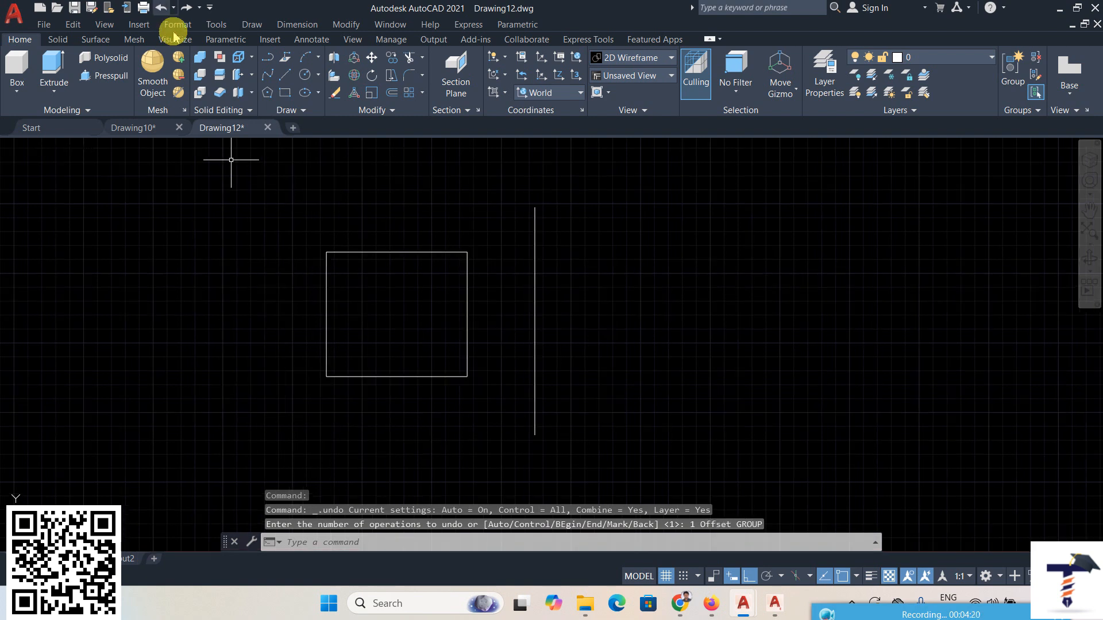
Draw a small circle to the right of the vertical line.
click(304, 74)
click(680, 350)
click(689, 321)
Start a Rectangular Array of the circle.
middle_drag(768, 439, 530, 483)
click(345, 24)
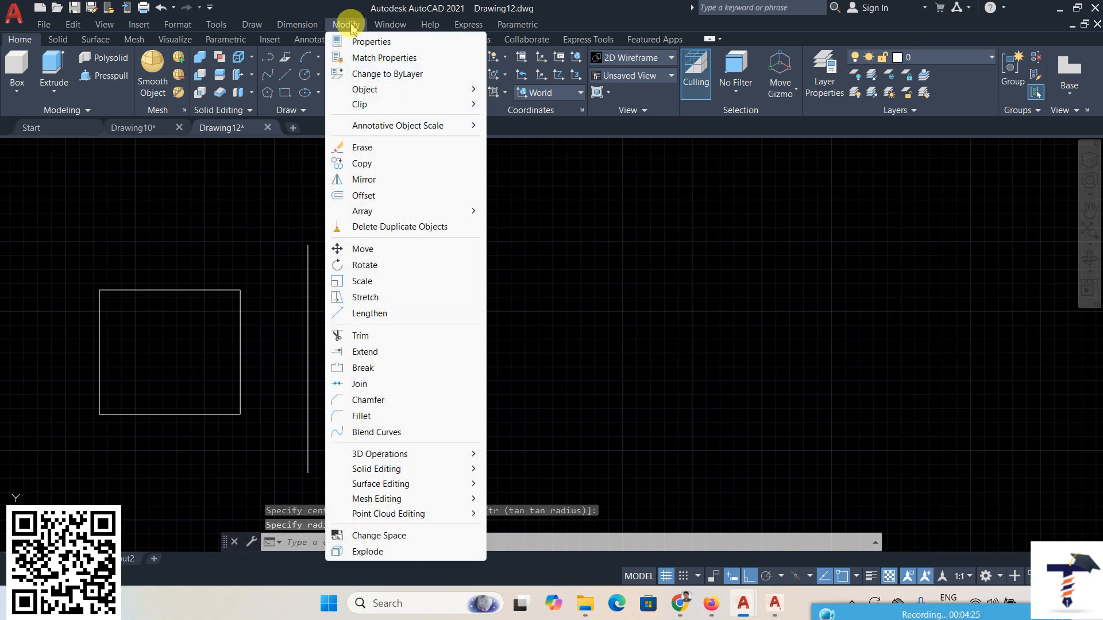
mouse_move(372, 215)
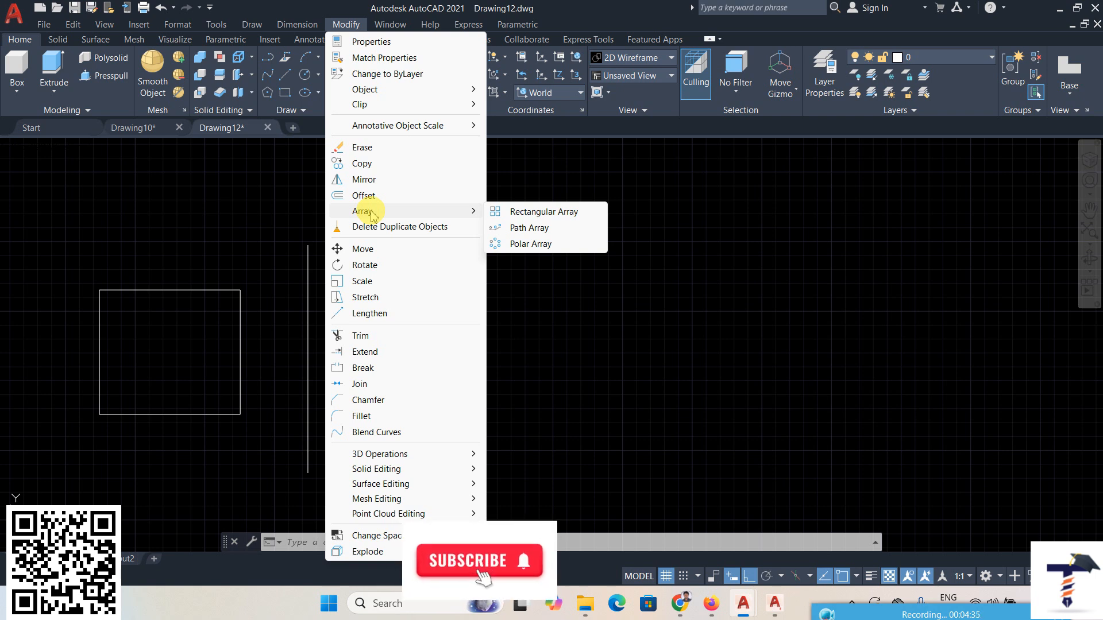
click(533, 214)
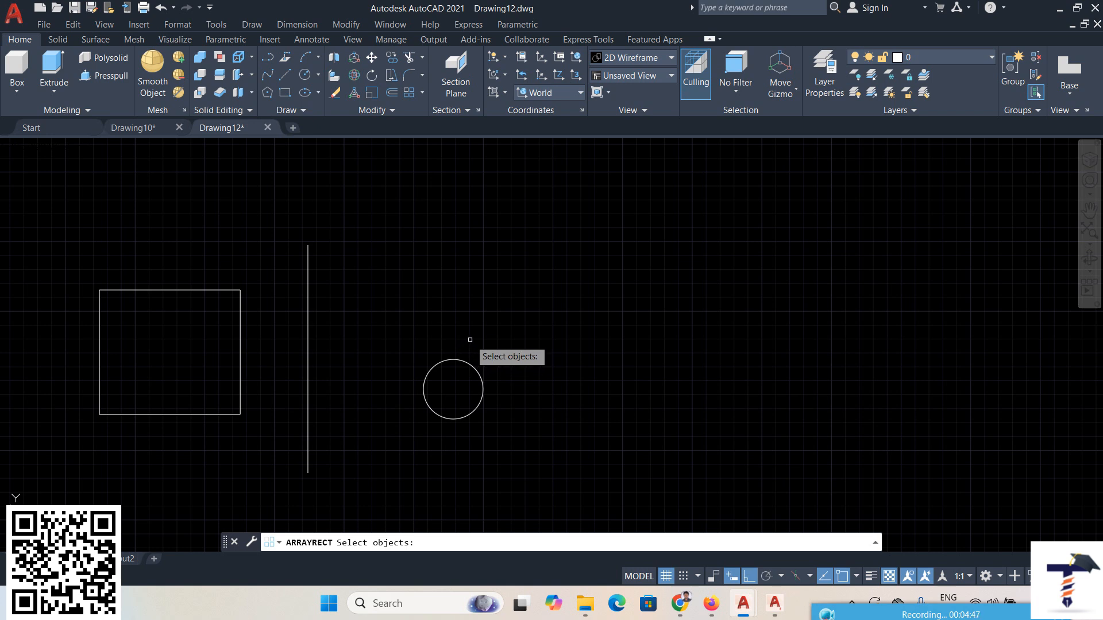
click(456, 359)
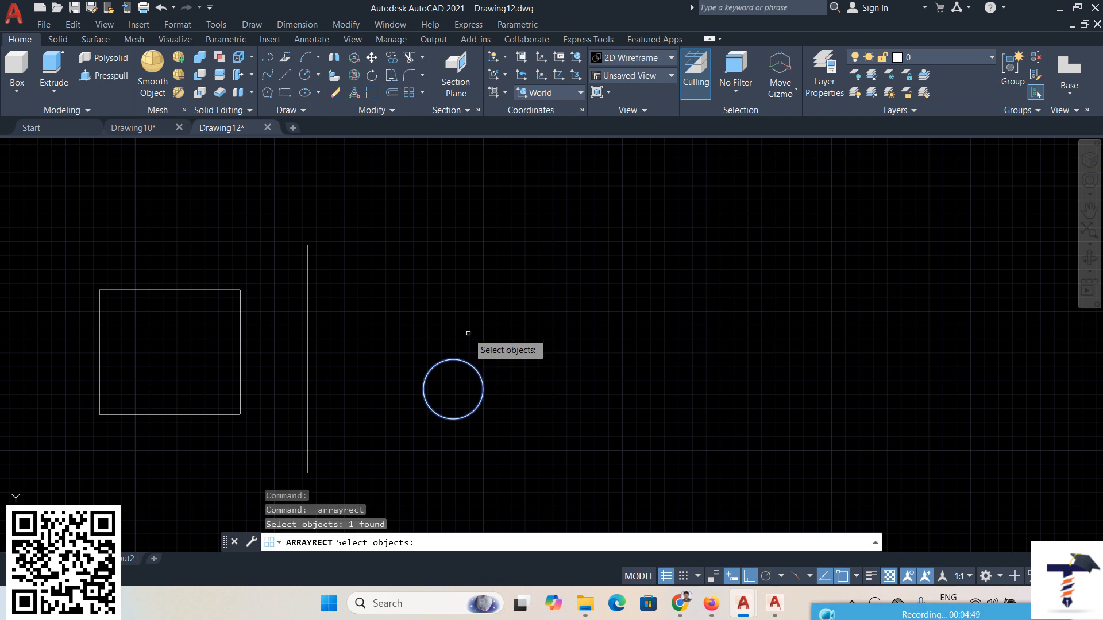
key(Return)
middle_drag(684, 405, 633, 456)
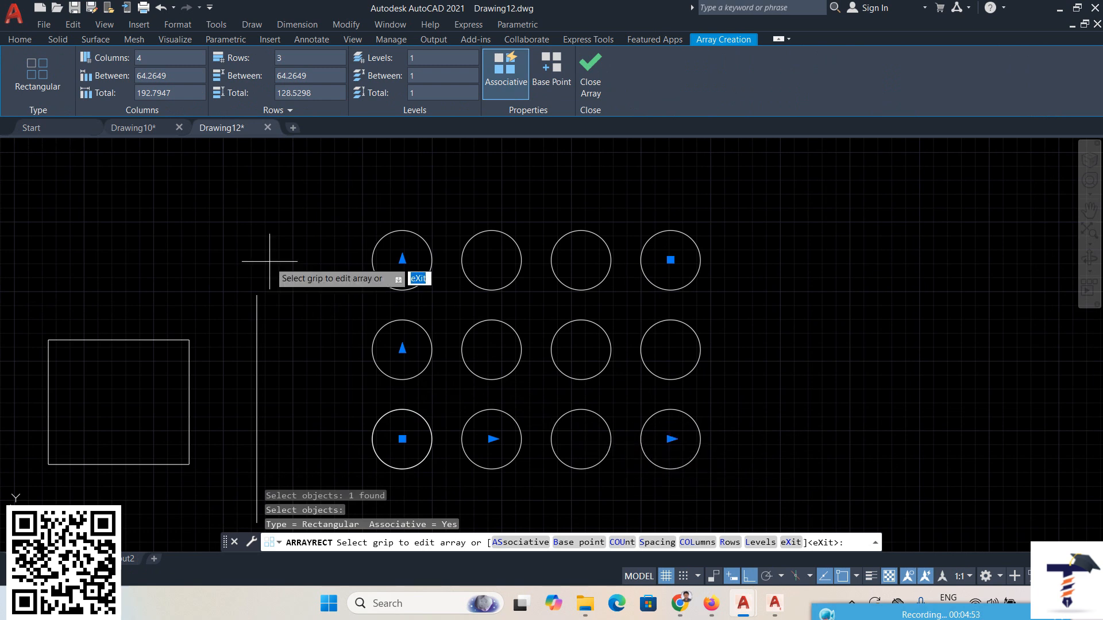
Set the circle array to 5 columns and 4 rows.
click(173, 59)
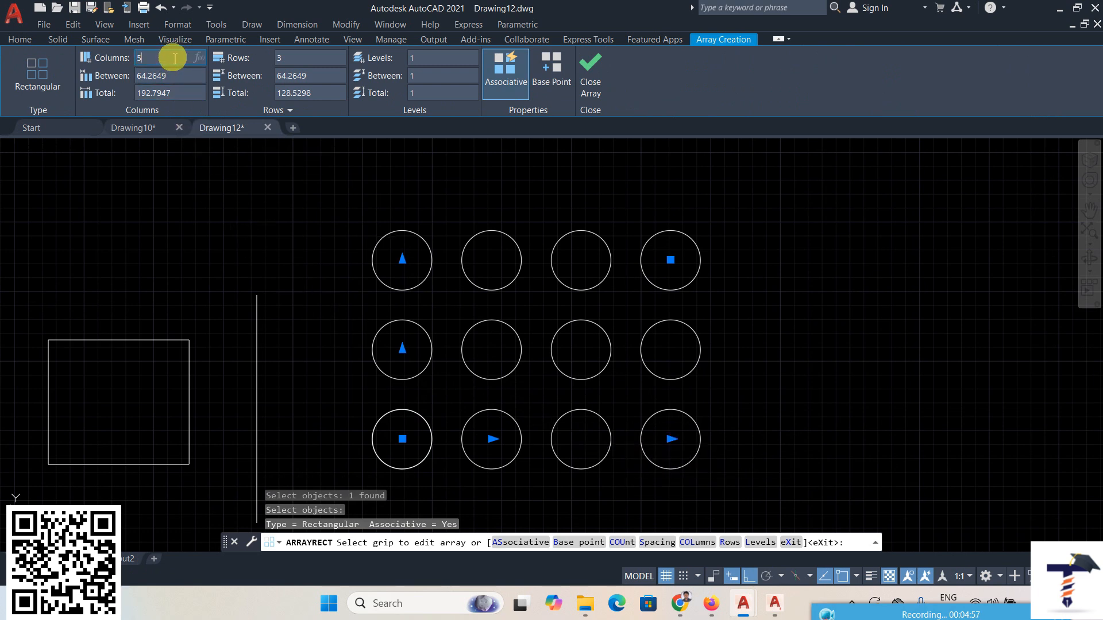
text(5)
key(Return)
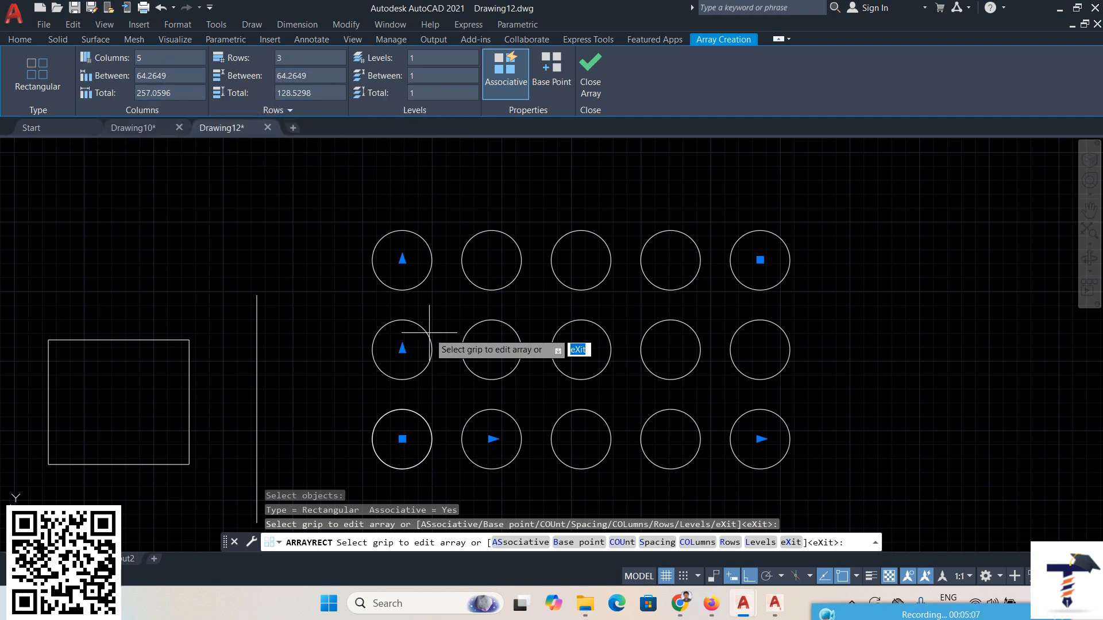
click(294, 59)
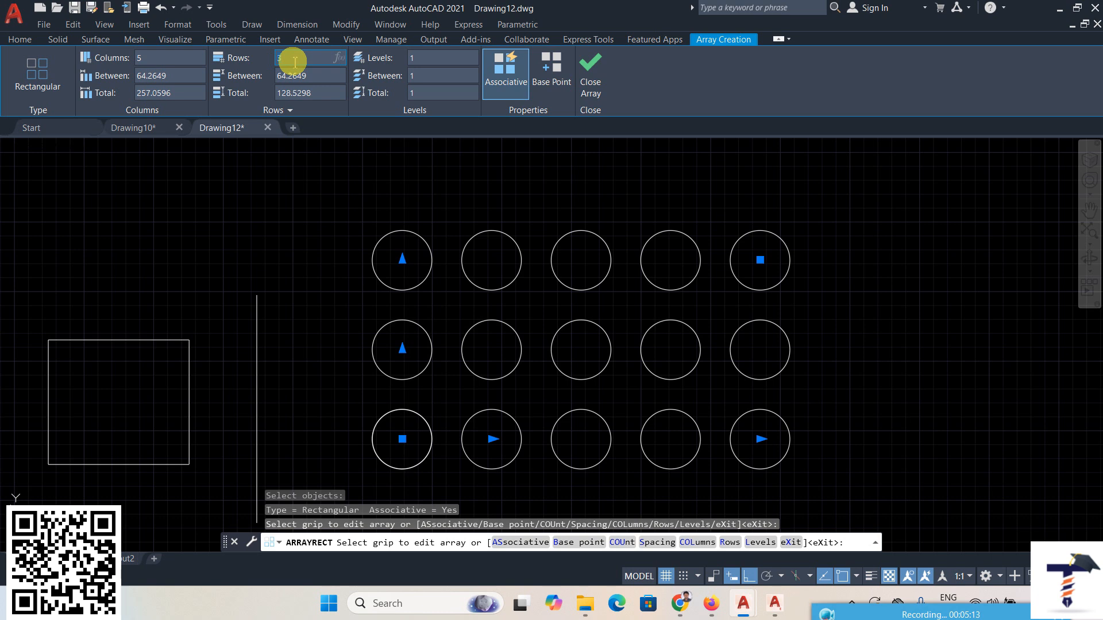
key(Return)
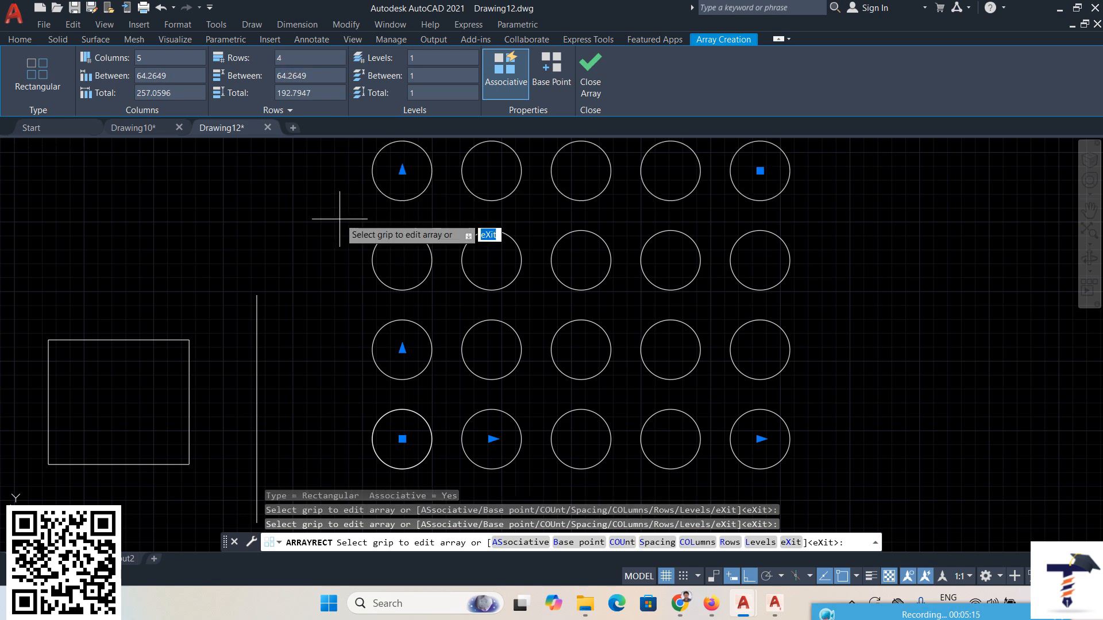
Set the array's column spacing to 100 and its row spacing to 80.
scroll(320, 239, down, 3)
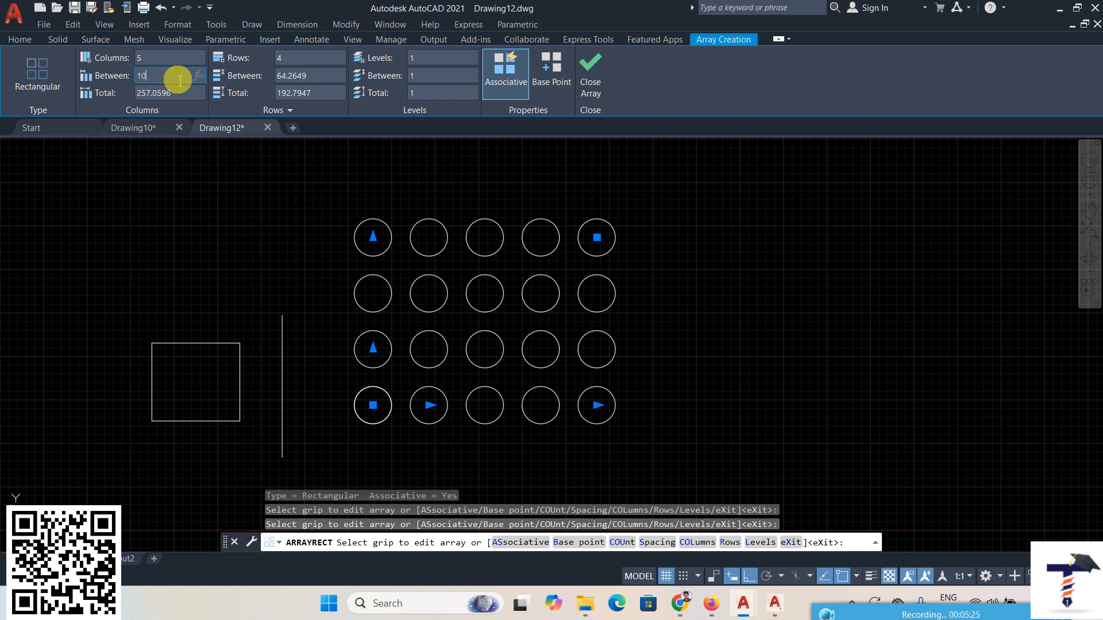
key(Return)
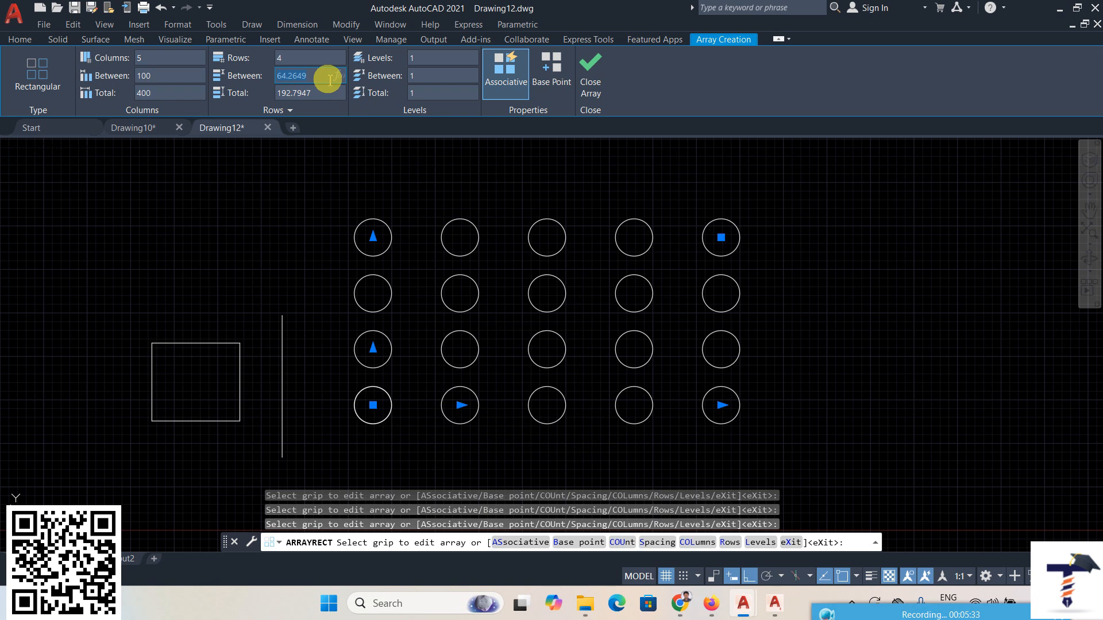
key(Return)
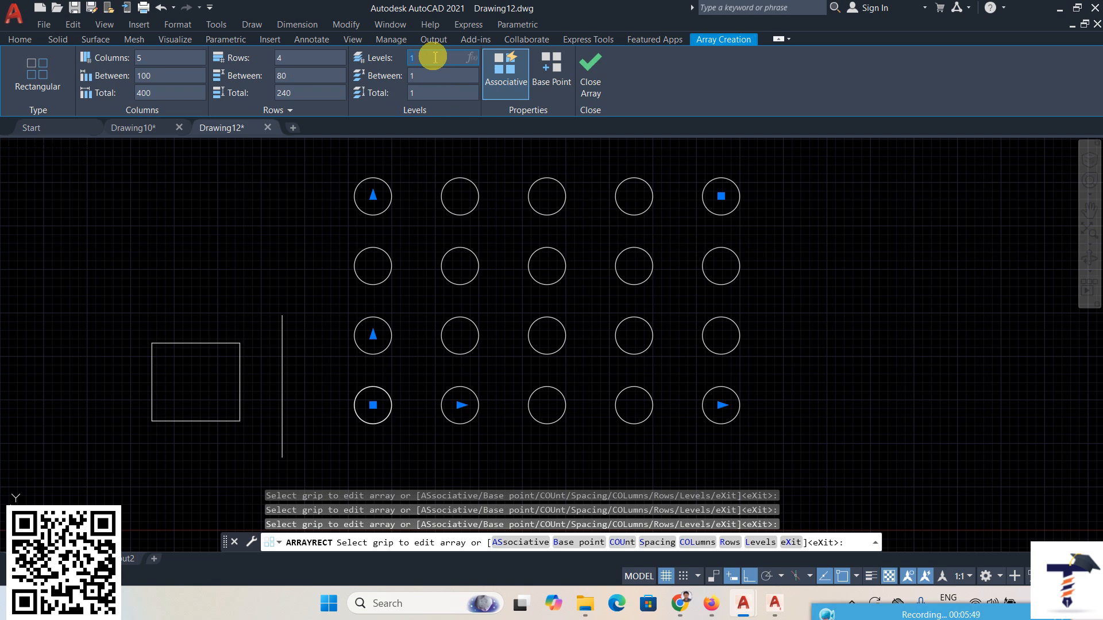
Give the array 3 levels spaced 50 apart and finish the array.
key(Return)
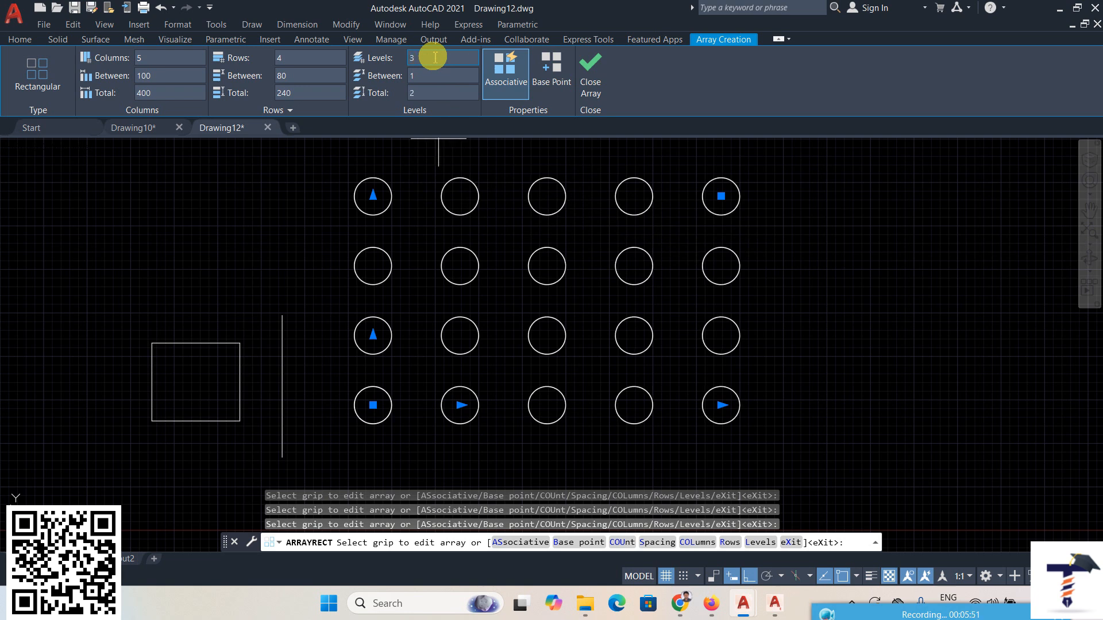
click(430, 73)
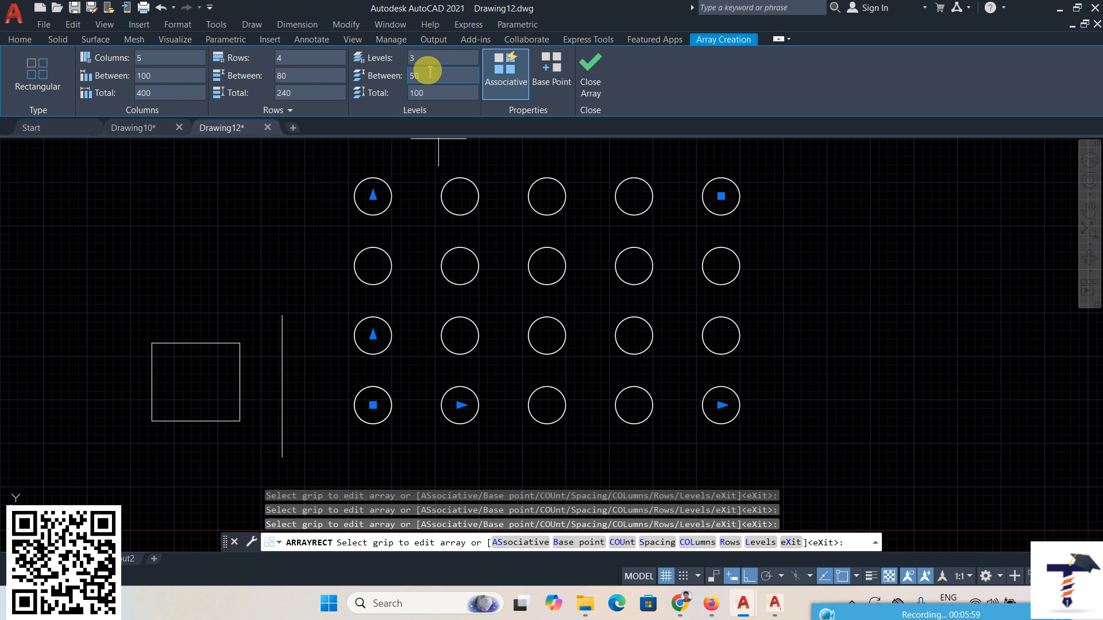
scroll(533, 373, down, 2)
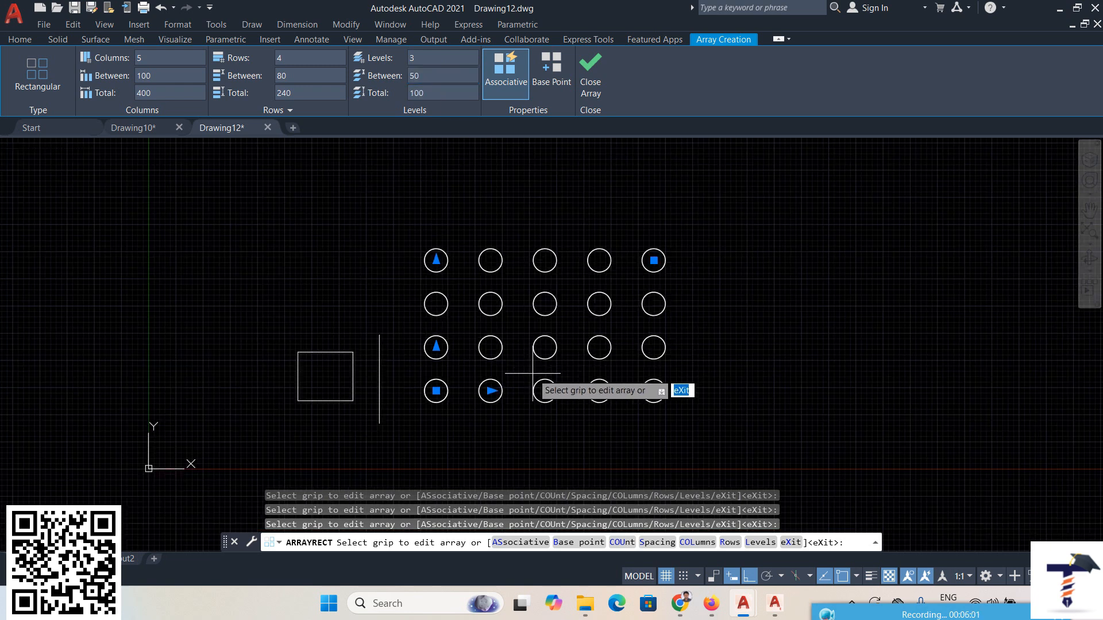
scroll(508, 388, up, 2)
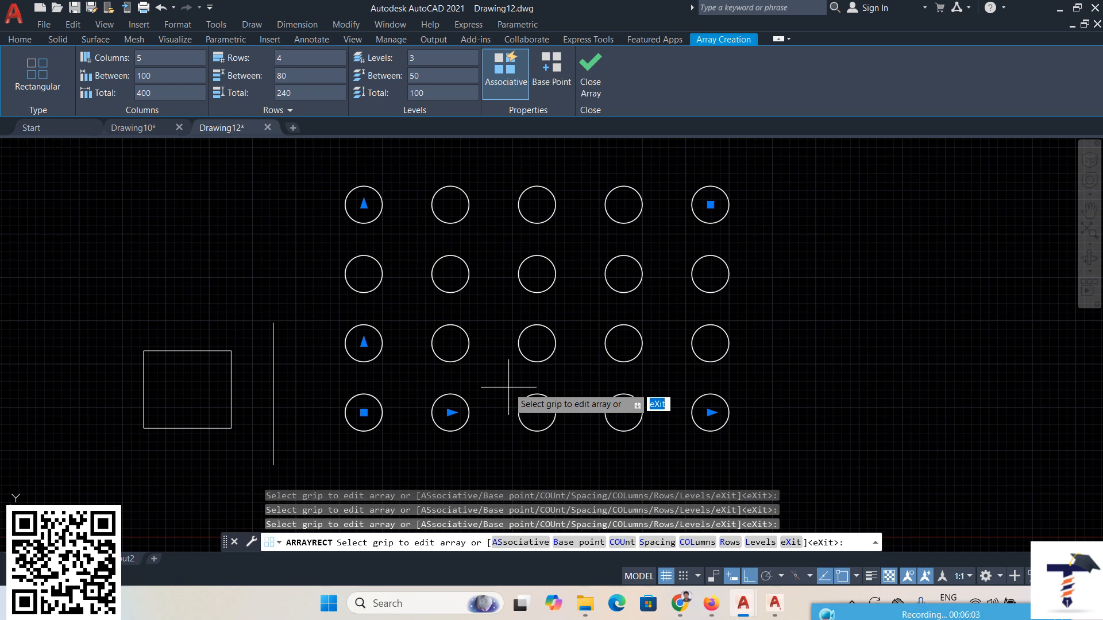
click(591, 85)
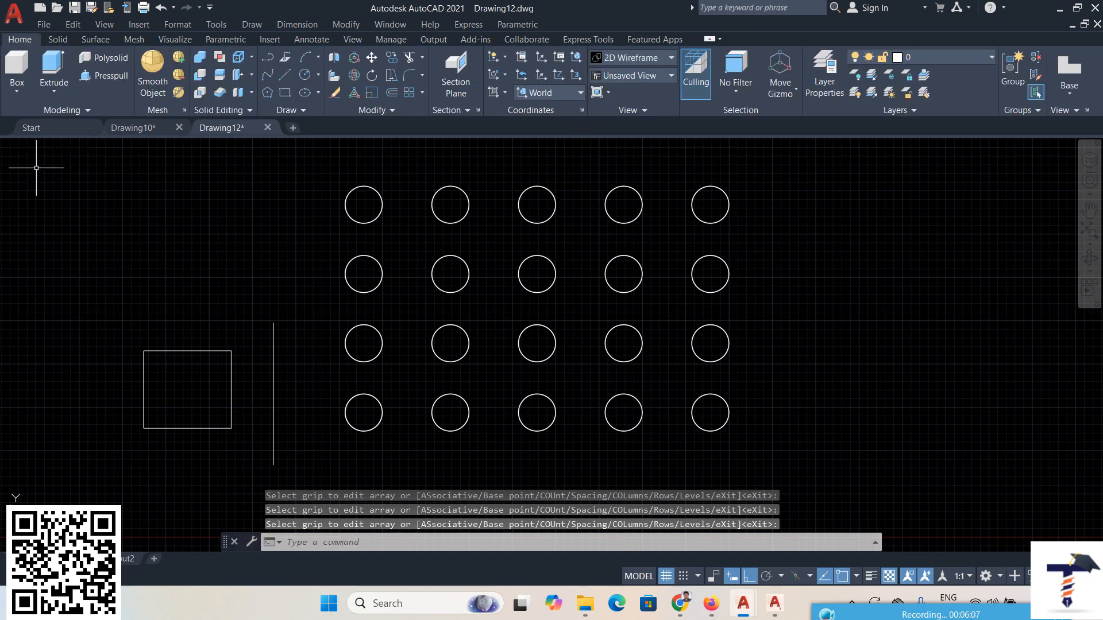
Switch to the SW Isometric view and examine the array's levels from several angles with Constrained Orbit.
click(23, 148)
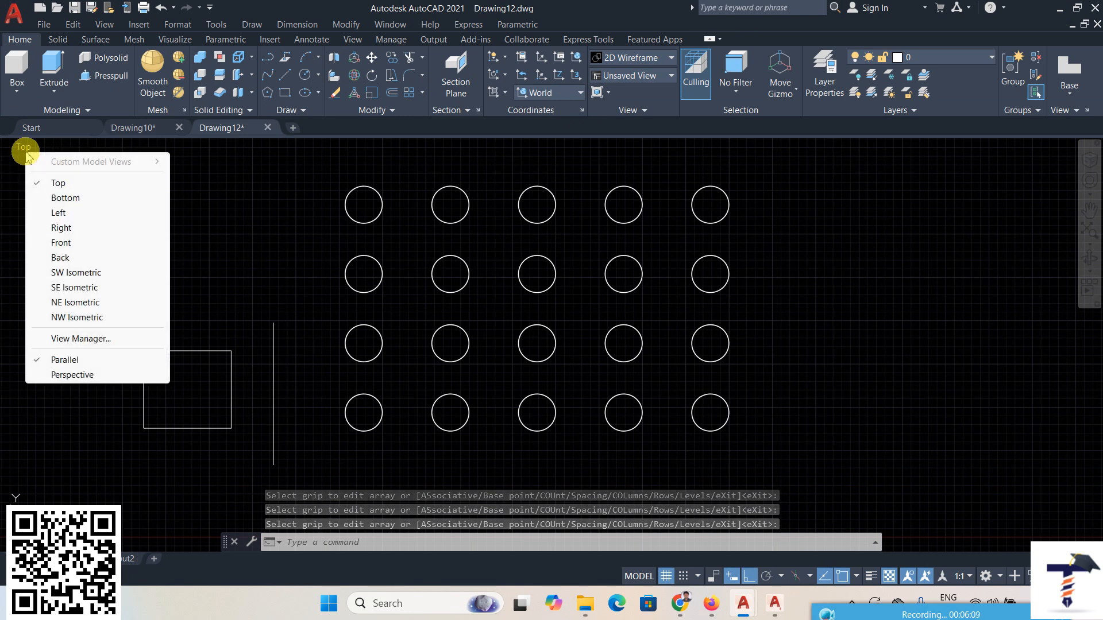
click(73, 274)
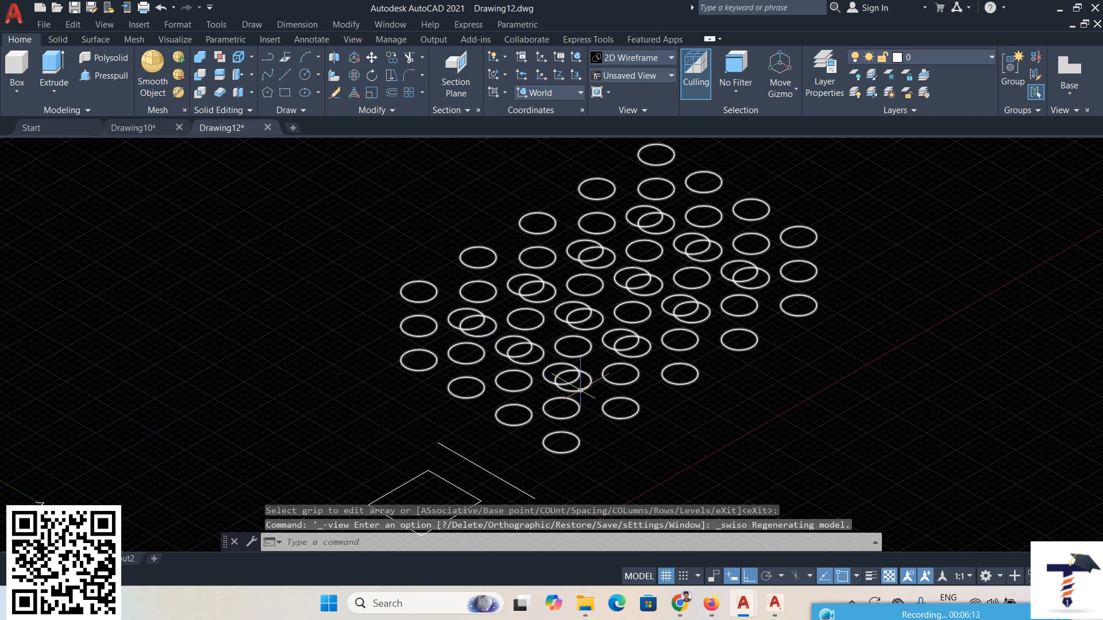
click(105, 29)
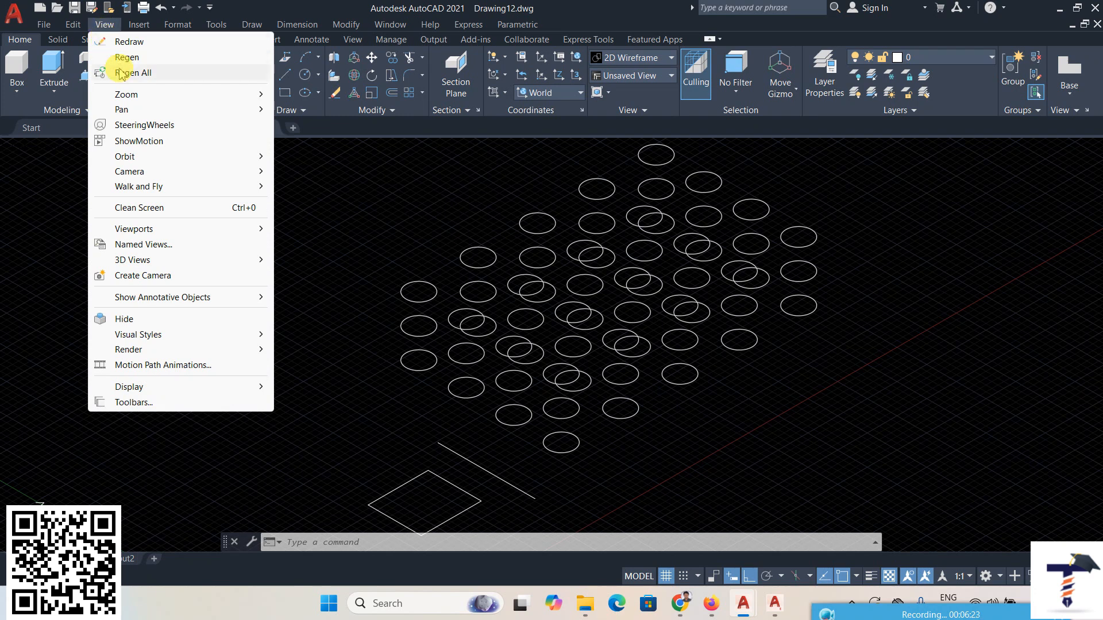
mouse_move(125, 160)
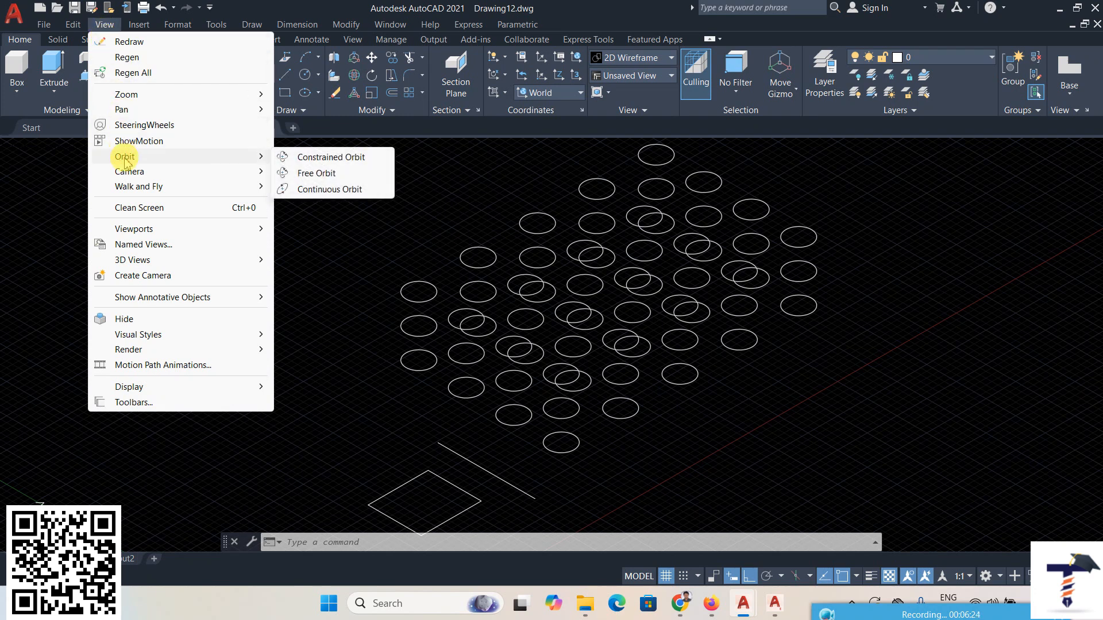
click(314, 162)
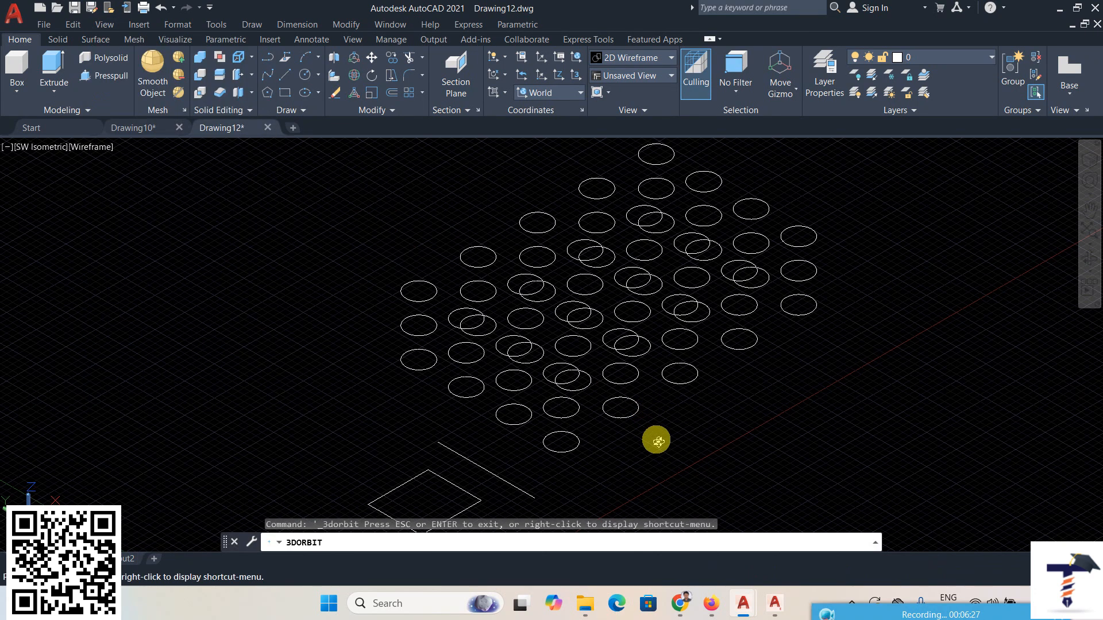
mouse_move(656, 440)
mouse_down()
mouse_move(652, 377)
mouse_move(492, 389)
mouse_move(541, 377)
mouse_move(648, 389)
mouse_move(652, 416)
mouse_move(647, 381)
mouse_up()
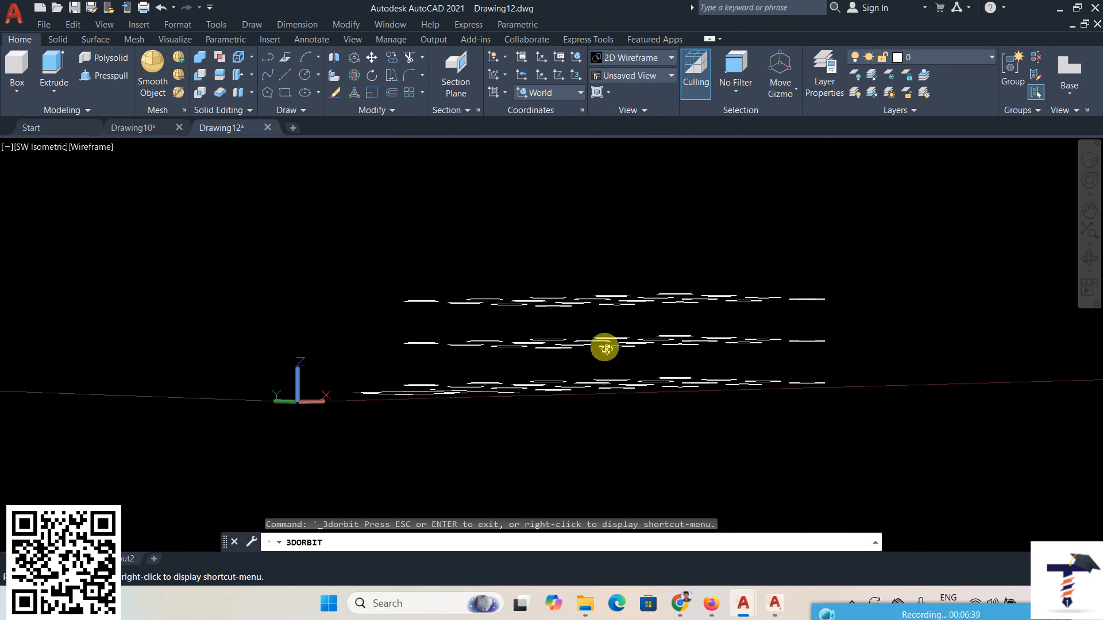
drag(609, 305, 601, 344)
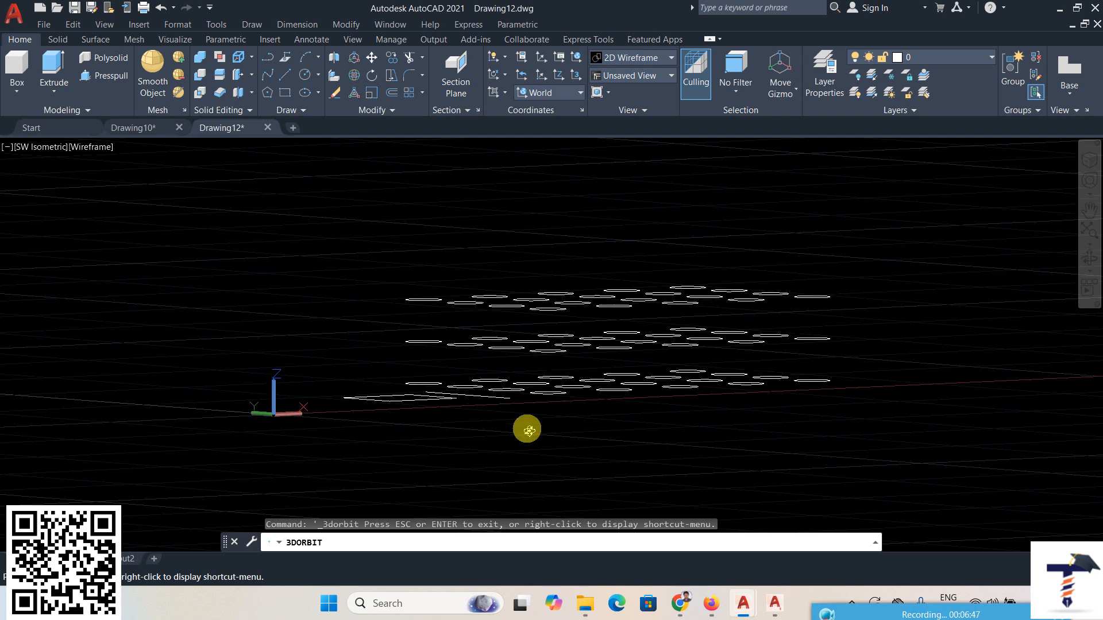
drag(508, 402, 514, 445)
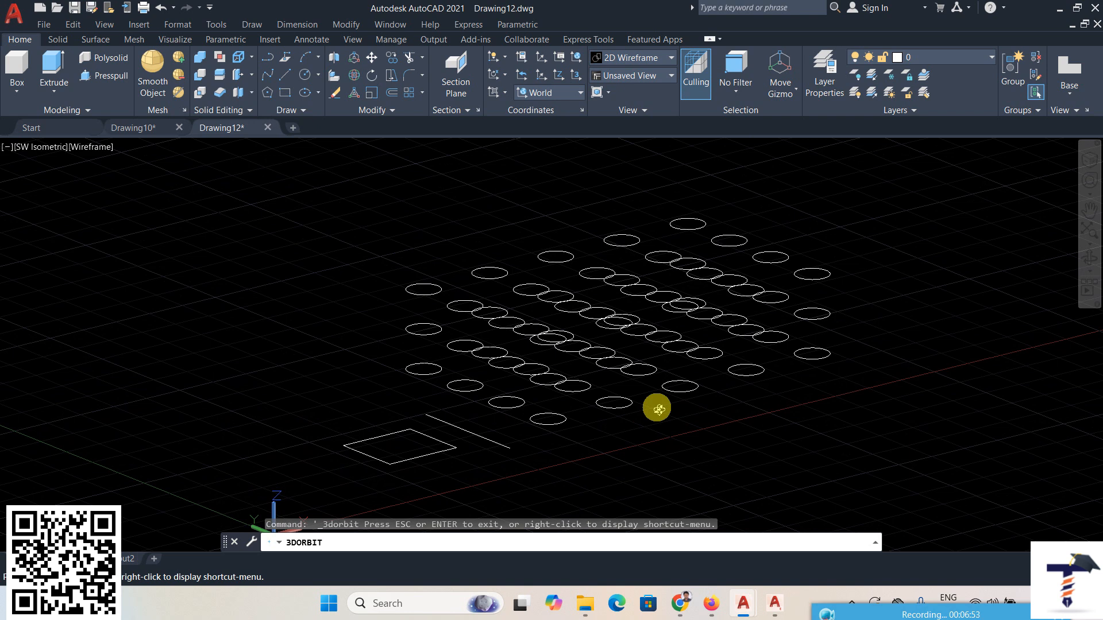
drag(573, 460, 474, 470)
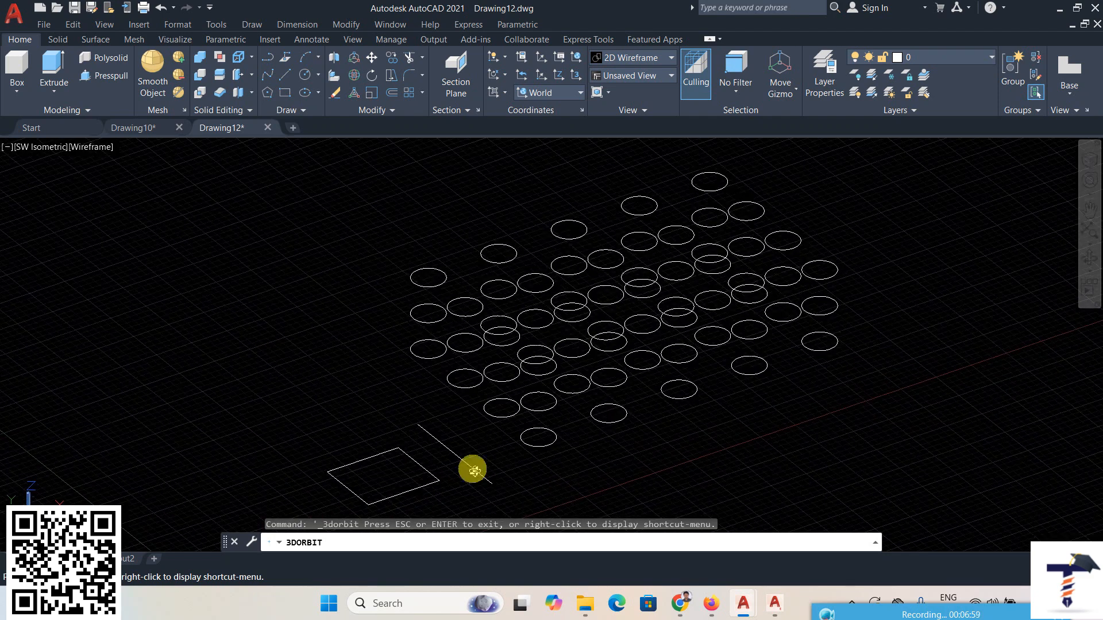
right_click(234, 275)
click(253, 285)
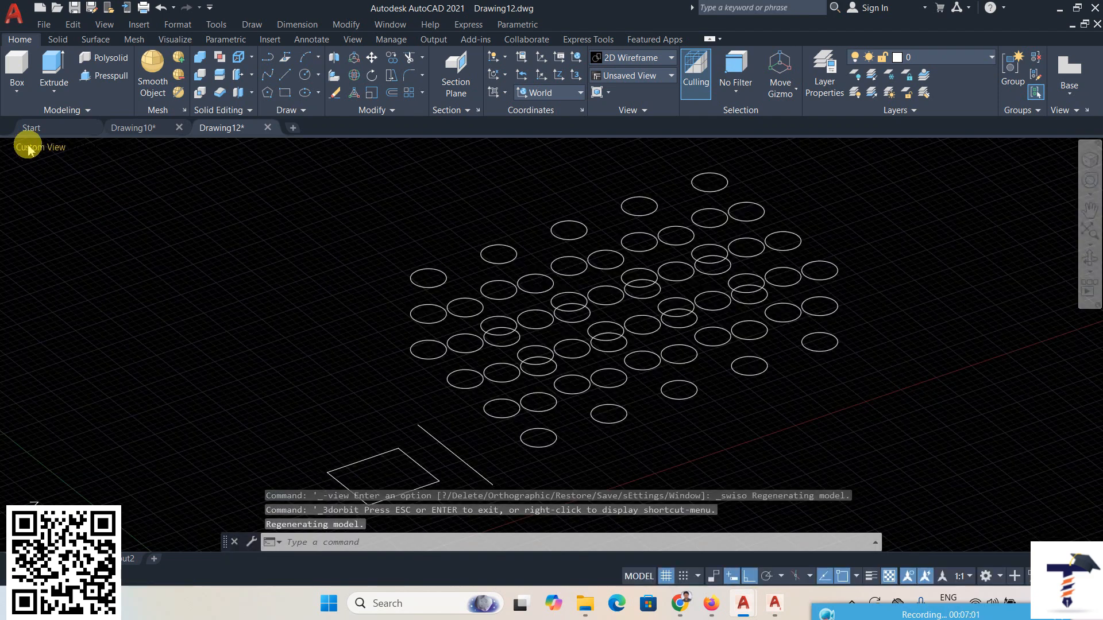
Return the drawing to the Top view.
click(28, 149)
click(53, 182)
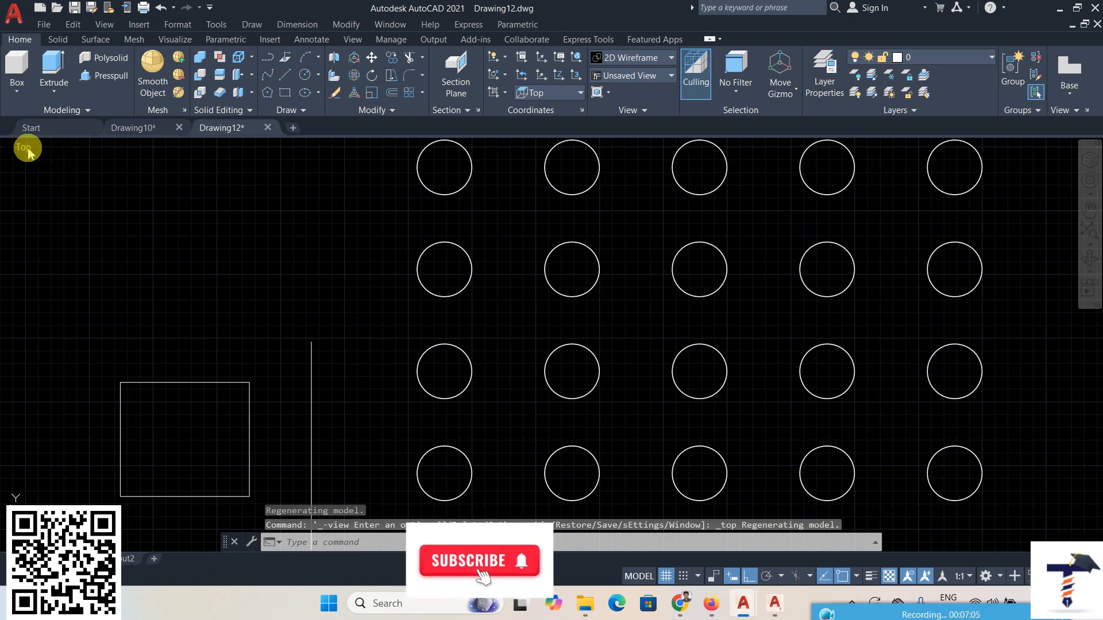
click(27, 148)
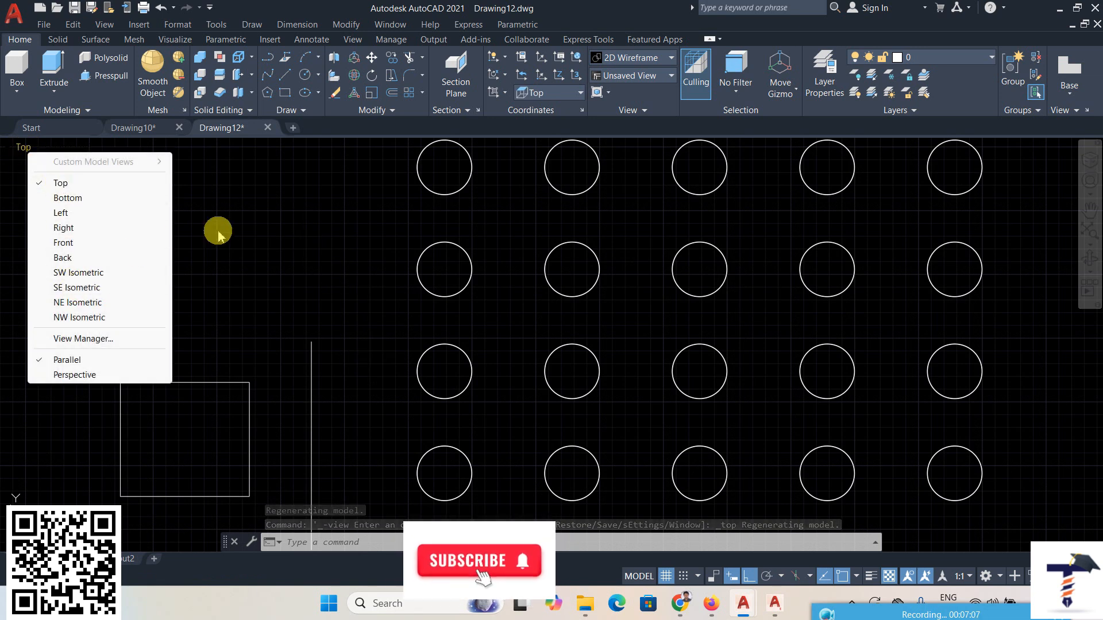
click(104, 24)
click(104, 24)
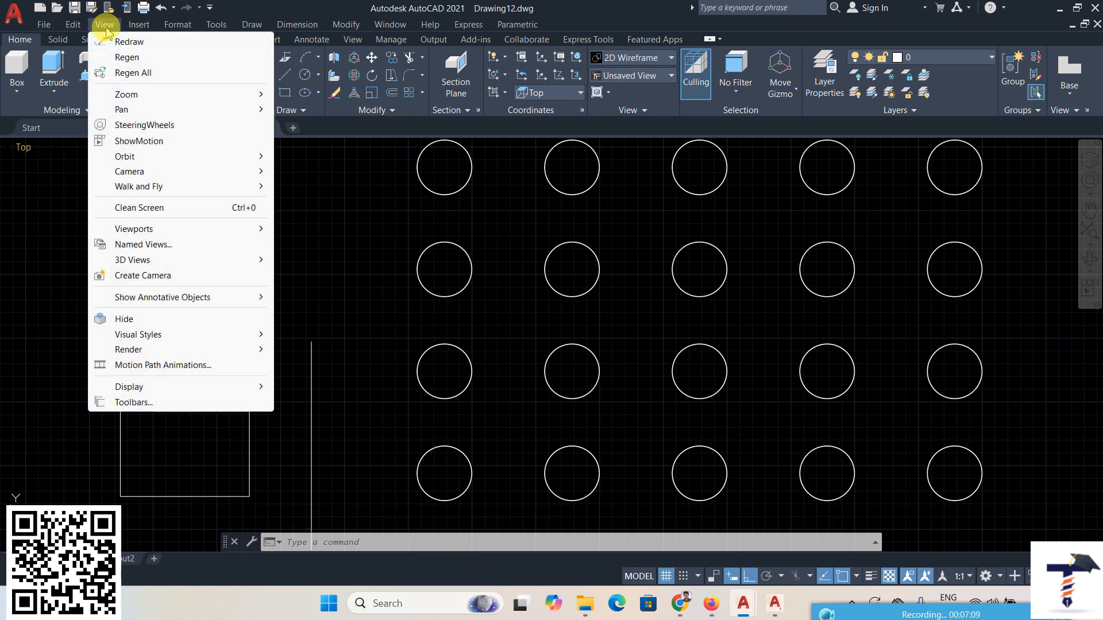
mouse_move(130, 259)
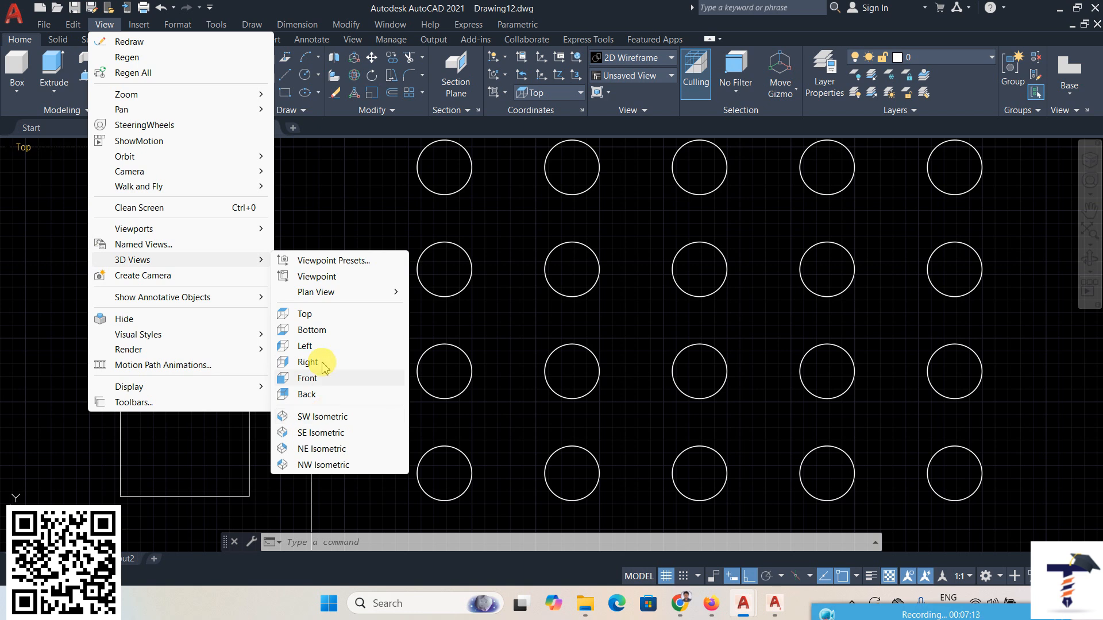
click(332, 219)
click(331, 231)
Draw a rectangle in the empty area to the right of the circle array.
scroll(345, 304, down, 1)
mouse_move(385, 355)
middle_down()
mouse_move(175, 343)
mouse_move(131, 356)
middle_up()
middle_drag(586, 351, 448, 378)
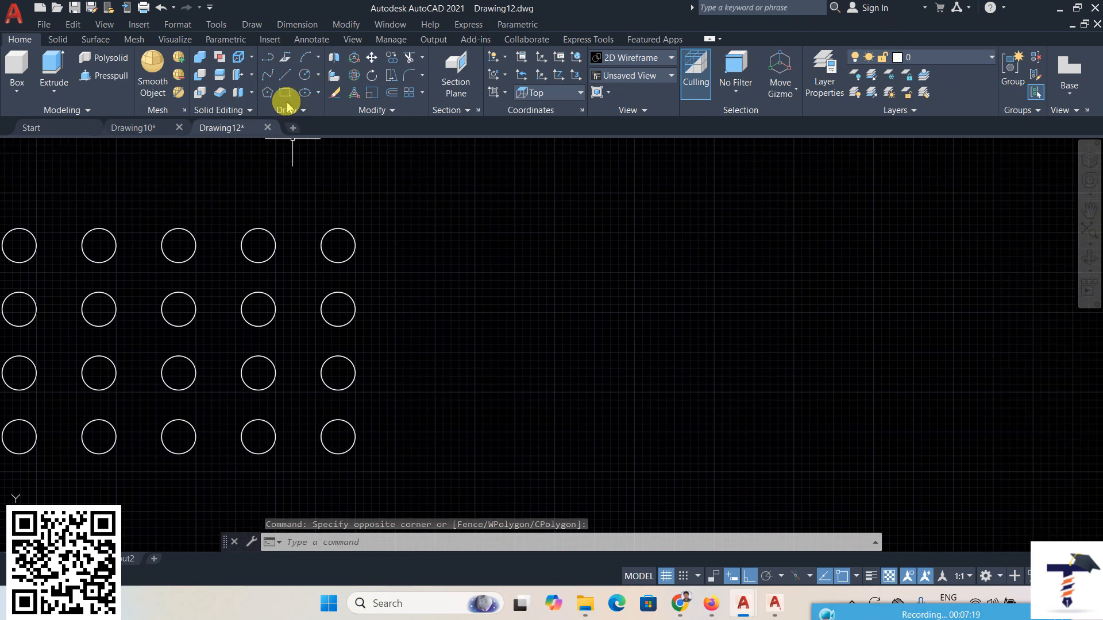
click(285, 92)
click(579, 263)
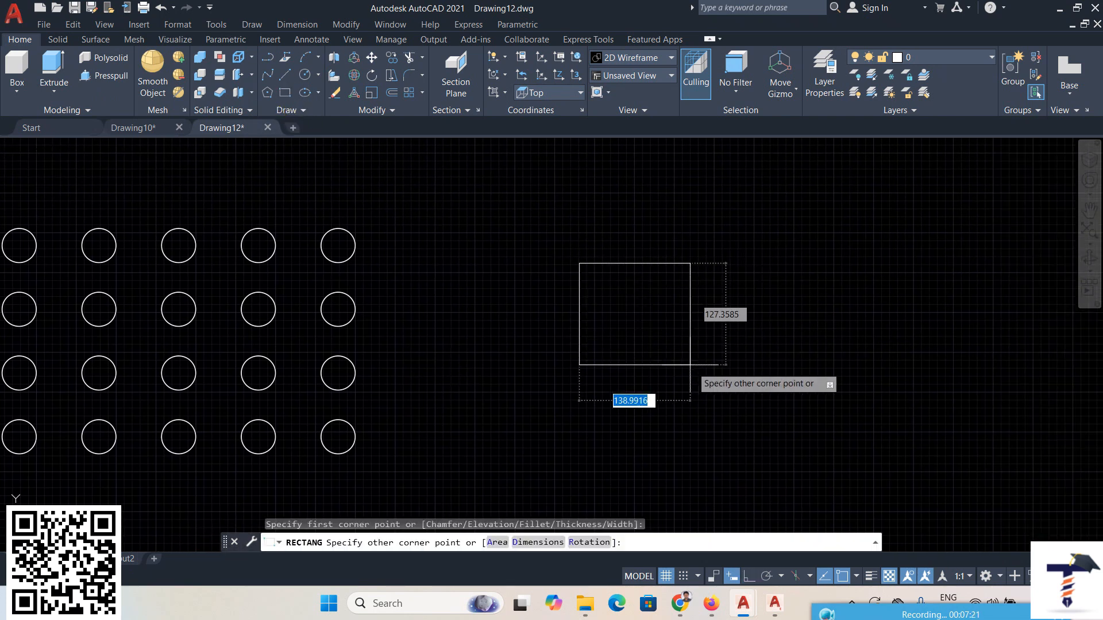
click(737, 388)
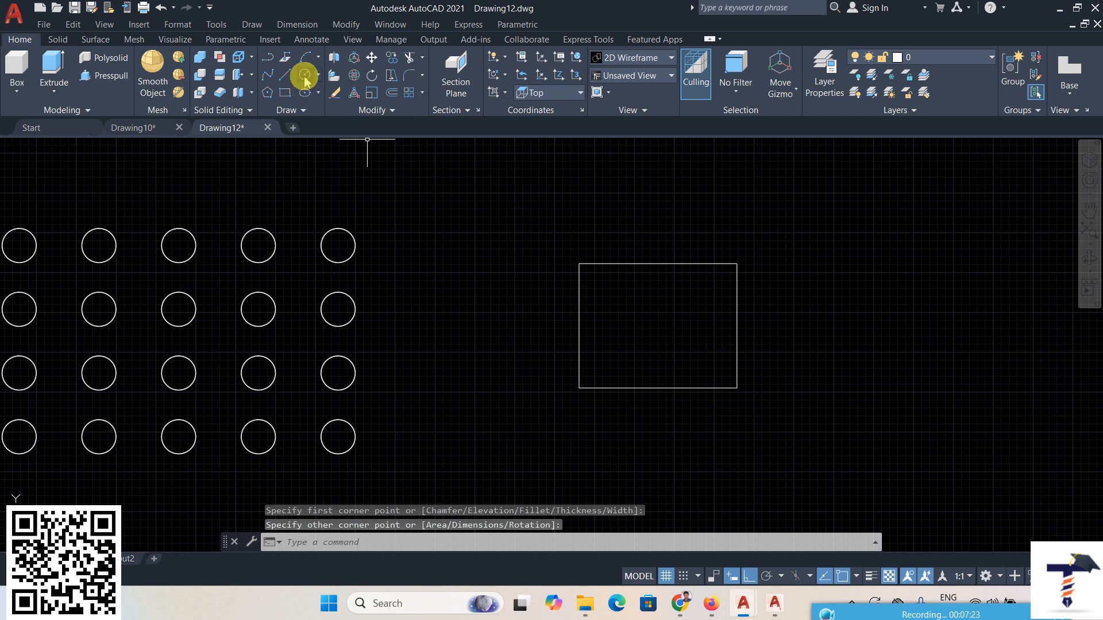
Draw a circle with a radius of about 25 centred on the new rectangle's upper-right corner.
click(304, 75)
click(737, 263)
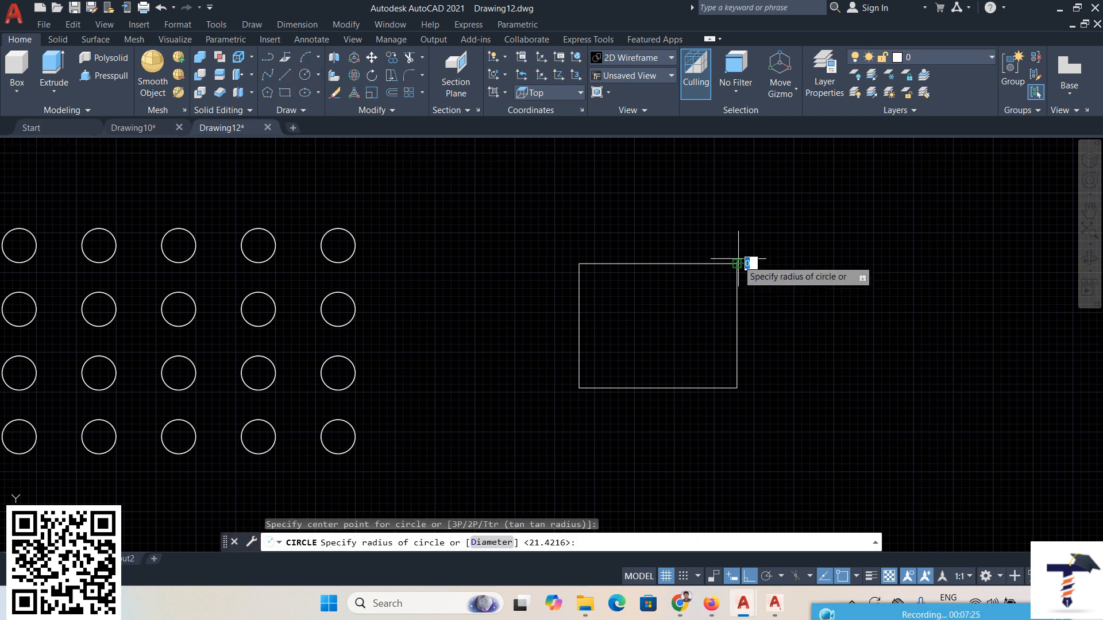
click(752, 276)
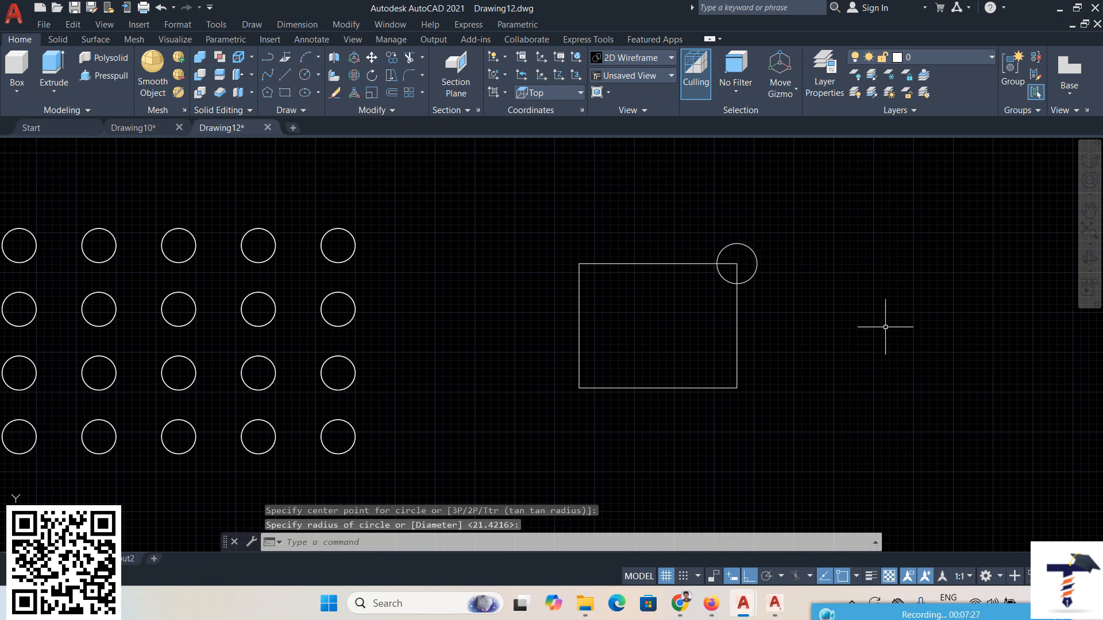
Create a polar array of the corner circle around the rectangle's lower-right corner.
click(346, 24)
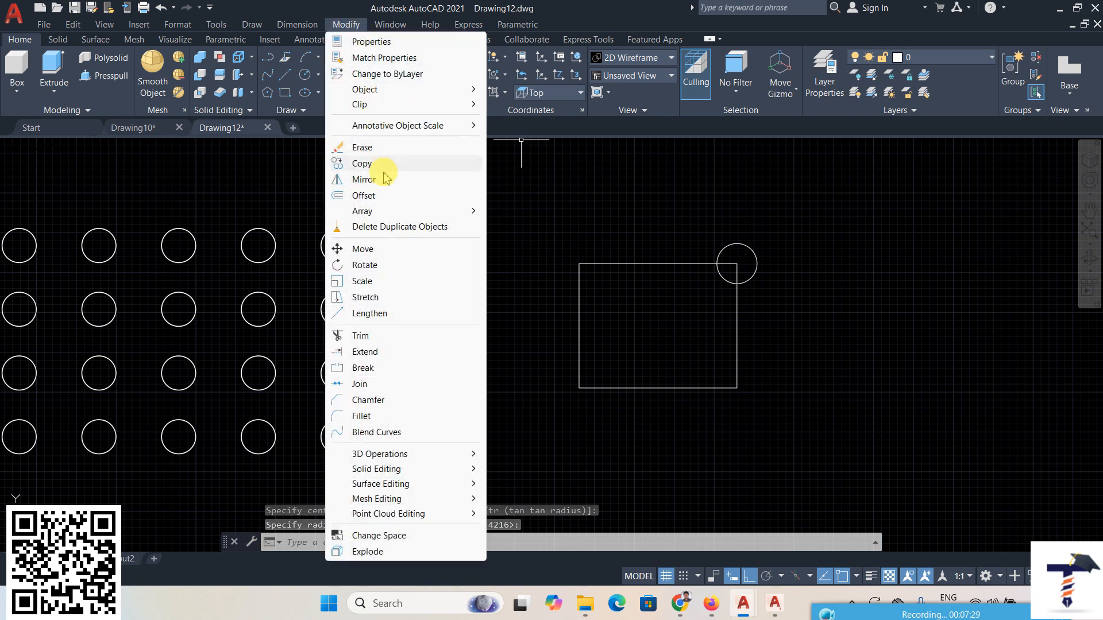
mouse_move(414, 211)
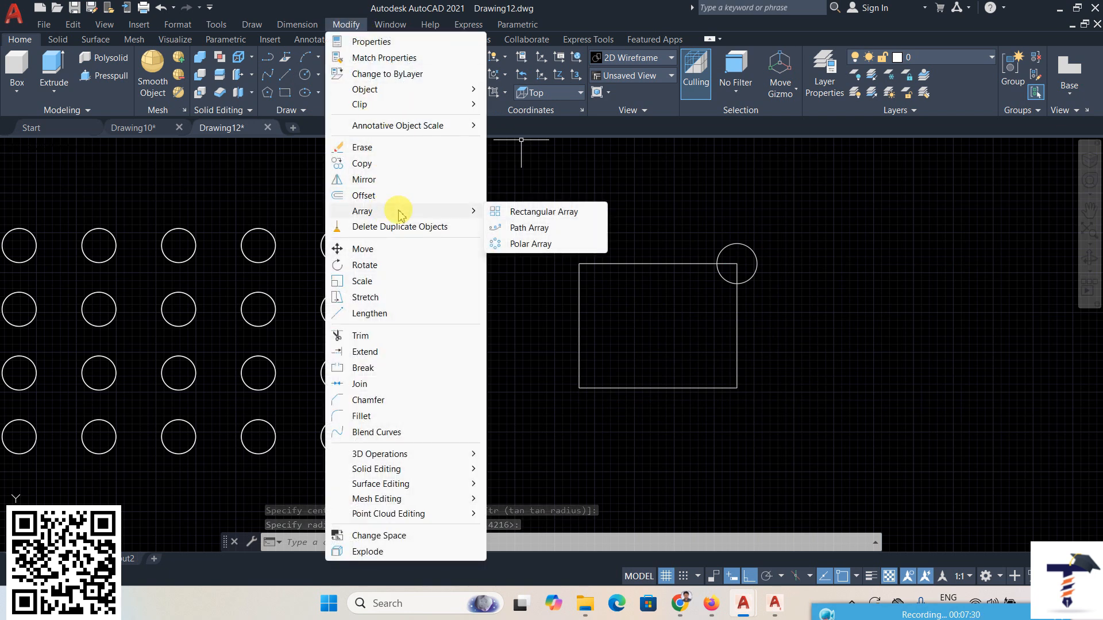
click(526, 245)
click(732, 243)
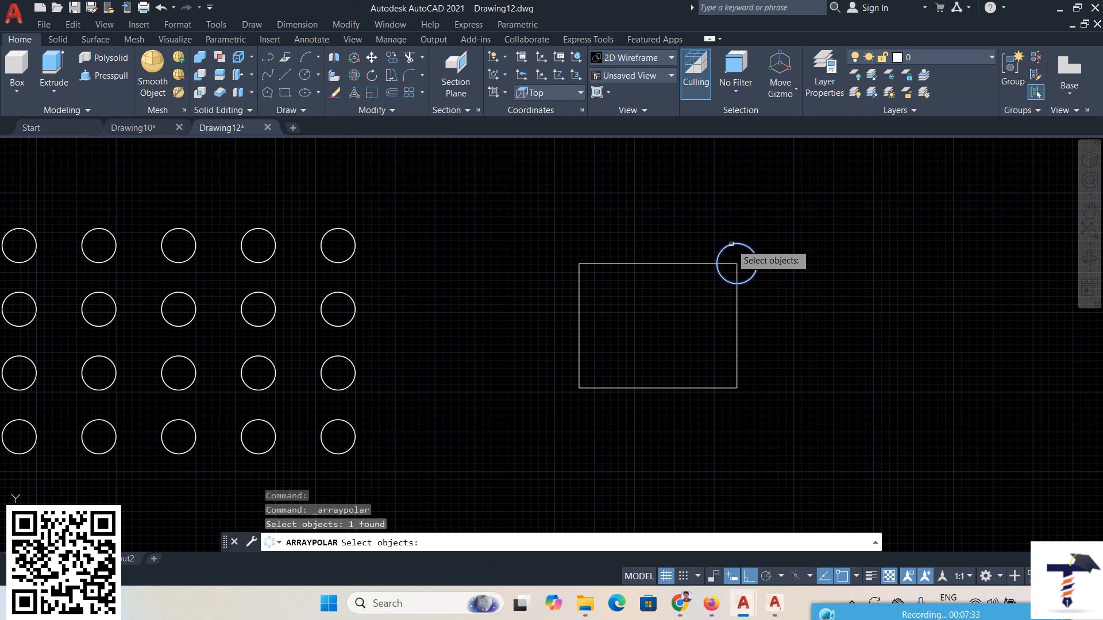
key(Return)
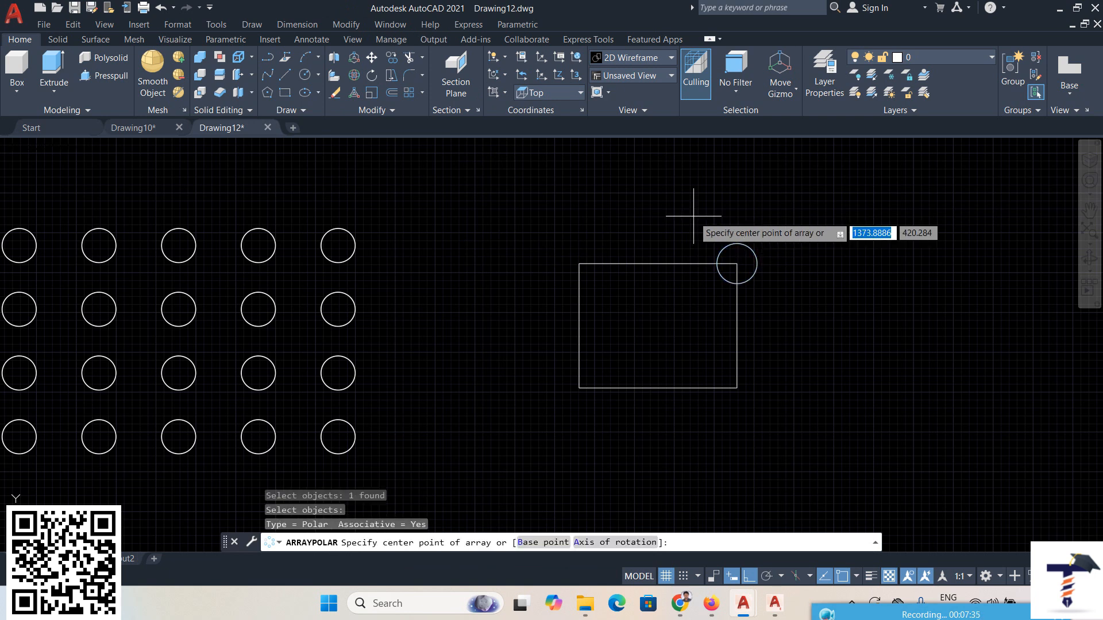
click(737, 387)
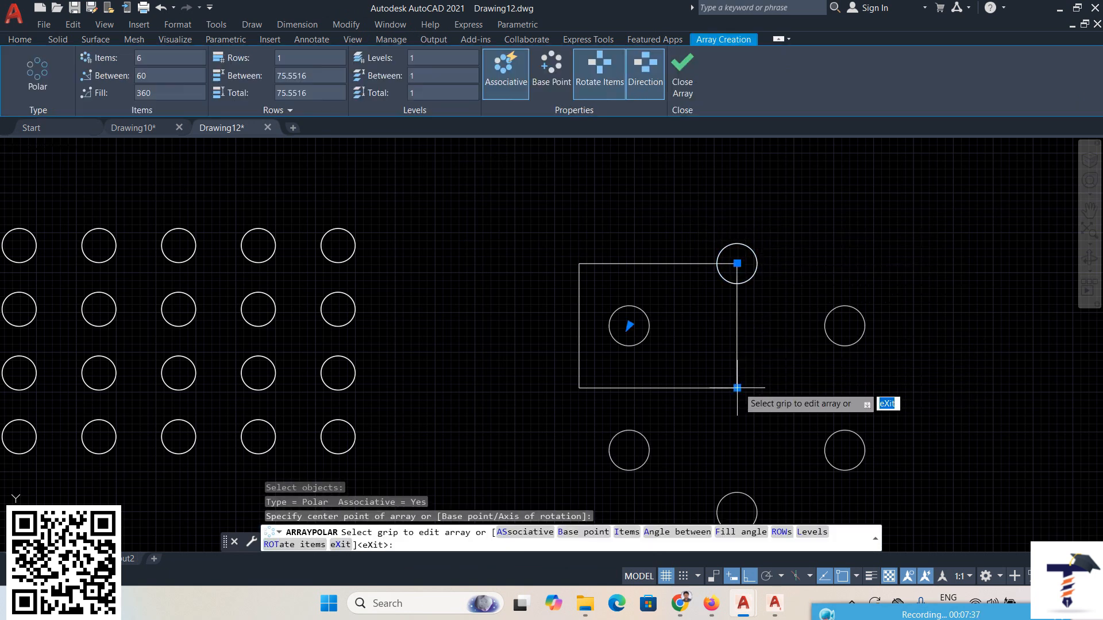
Set the polar array to 10 items and 3 rows.
scroll(743, 405, down, 4)
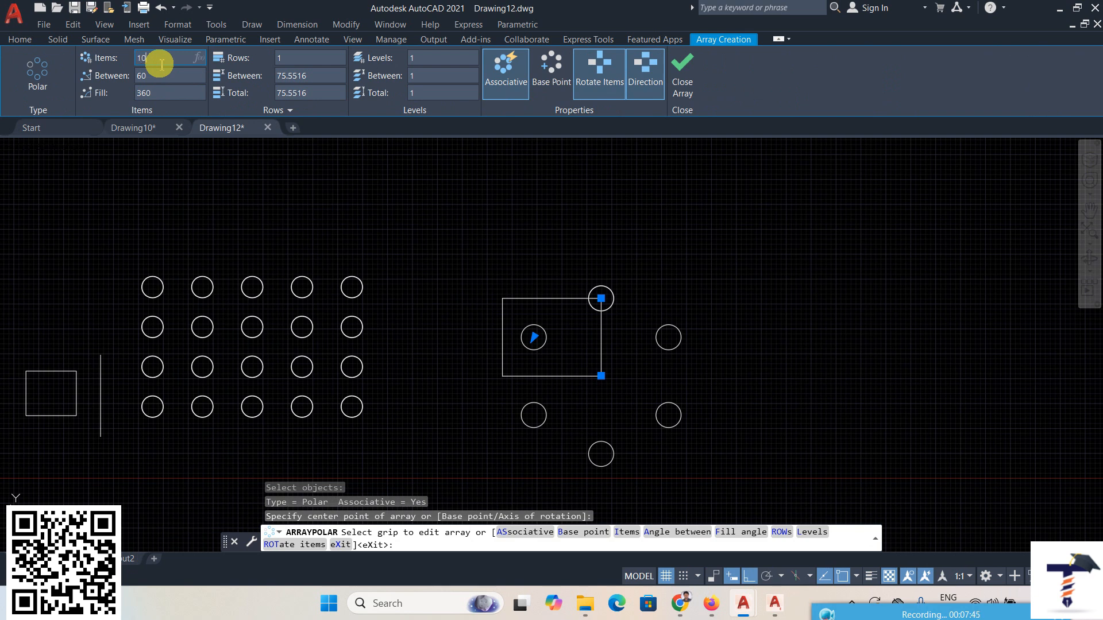
key(Return)
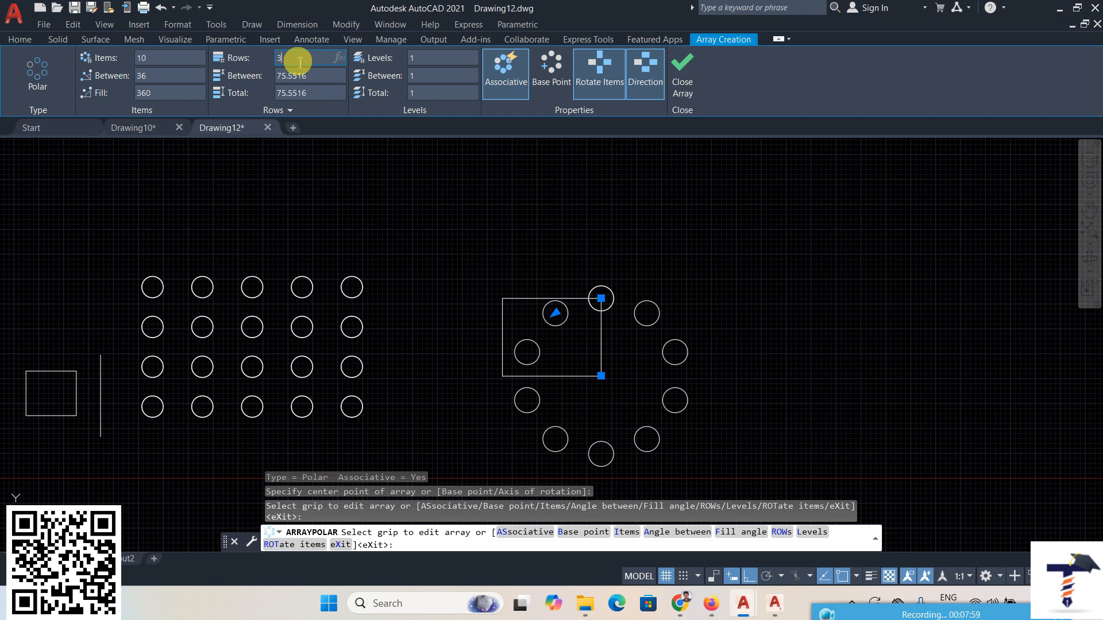
key(Return)
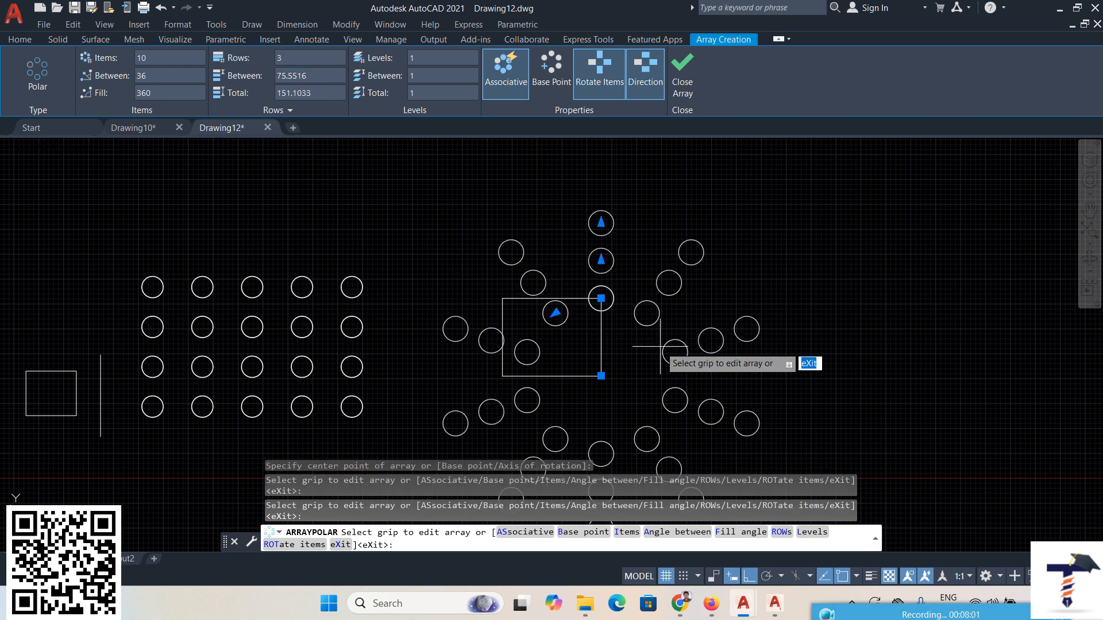
middle_drag(660, 346, 637, 321)
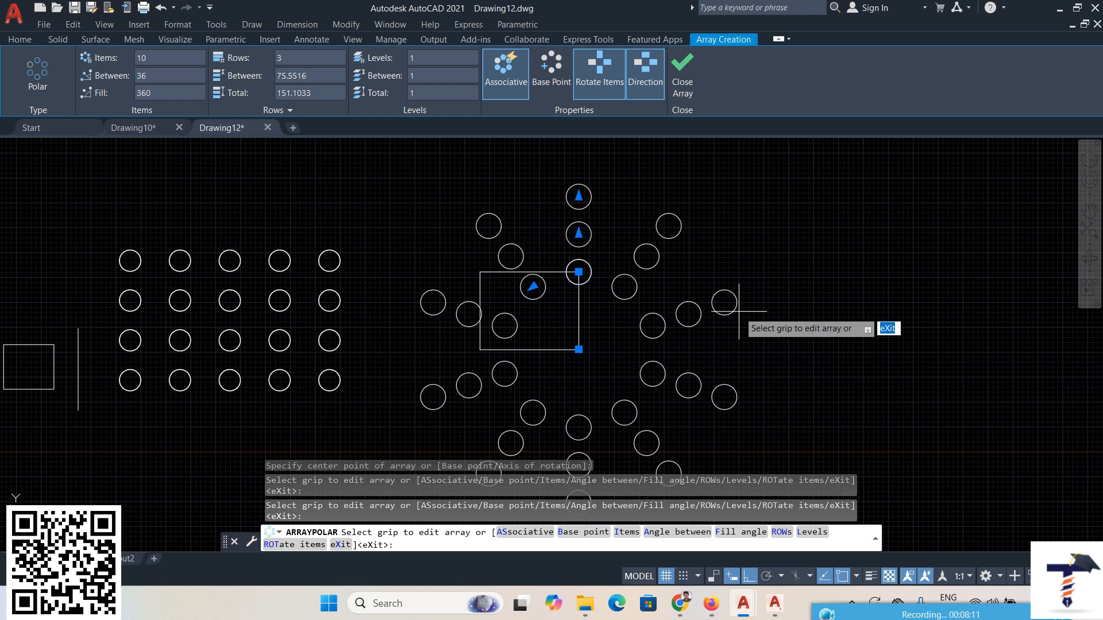
Give the polar array 3 levels spaced 50 apart and finish the array.
click(438, 61)
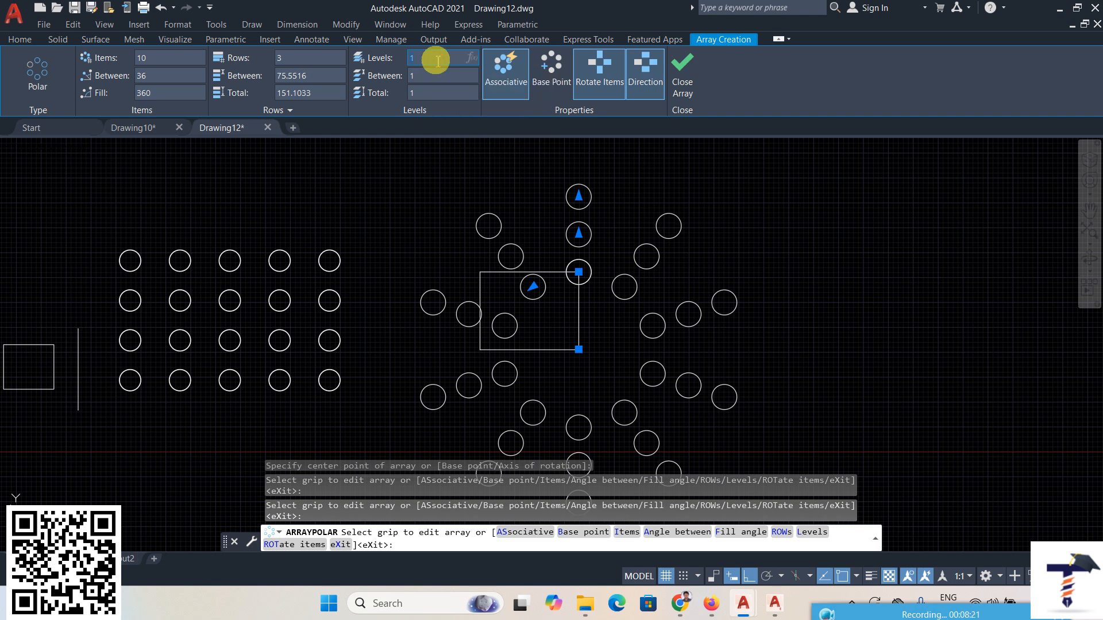
text(3)
key(Return)
click(436, 79)
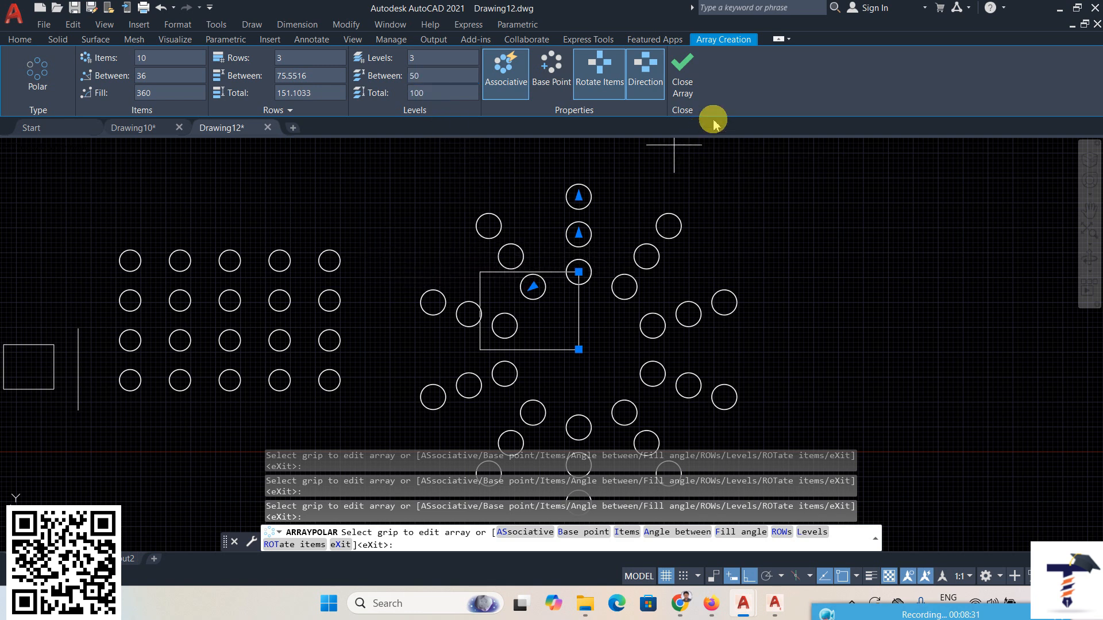
click(687, 88)
Examine the polar array's levels in SW Isometric and from an orbited angle, and return to the Top view.
scroll(647, 287, down, 2)
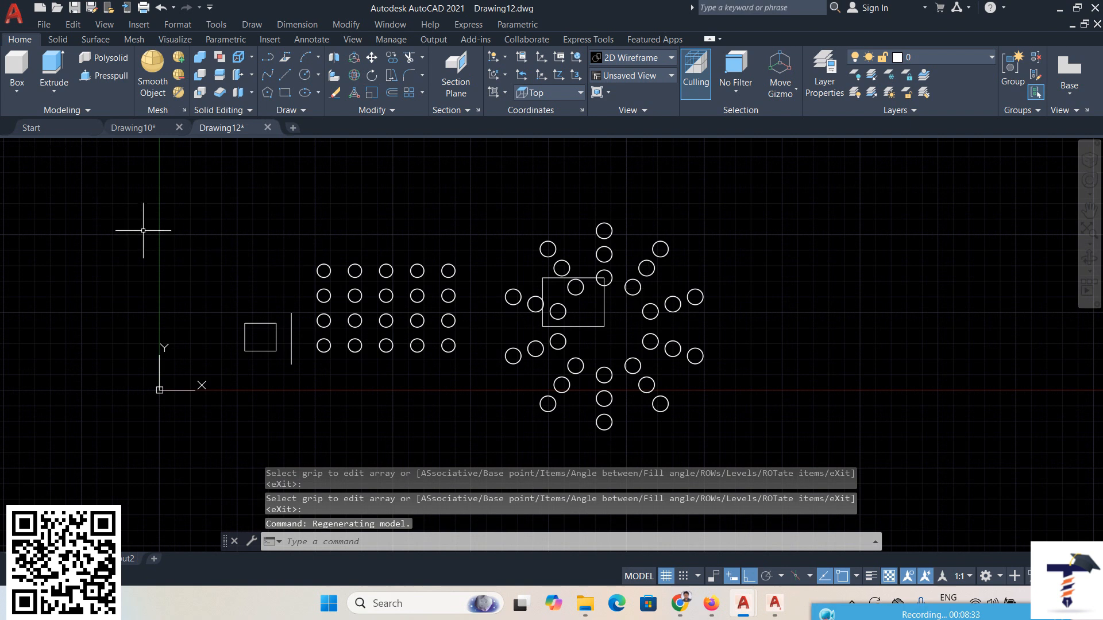
click(23, 147)
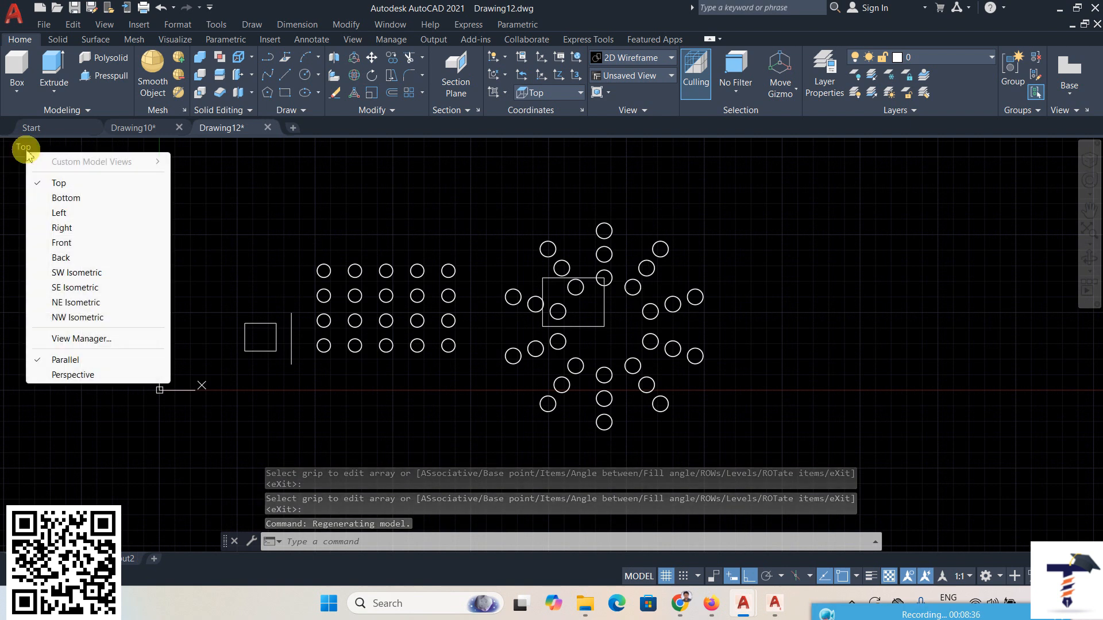
click(64, 272)
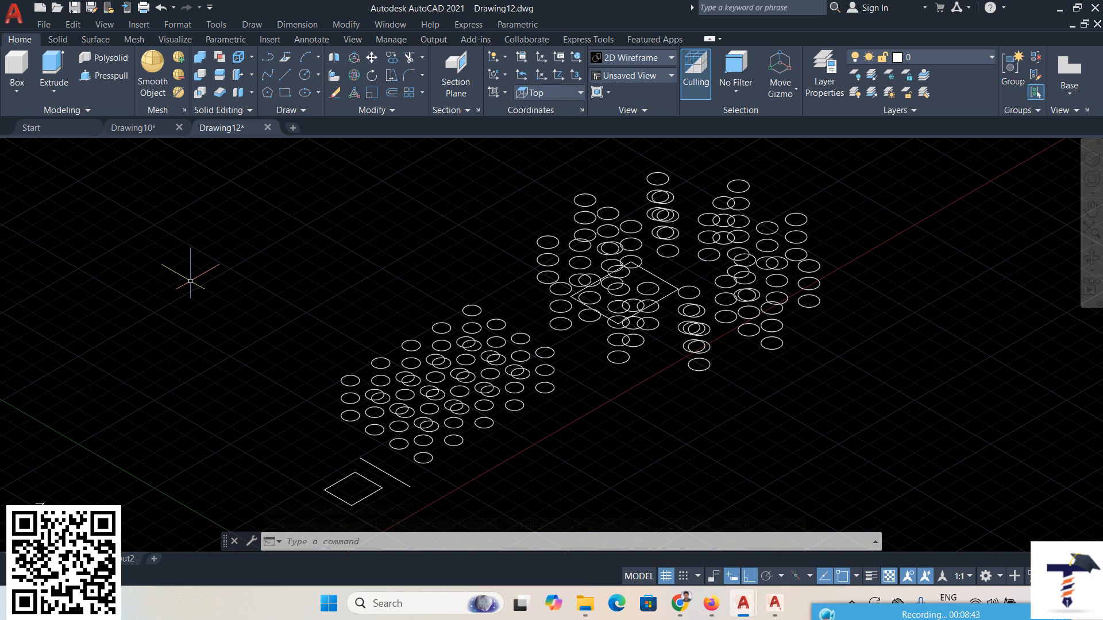
shift+middle_drag(645, 450, 603, 446)
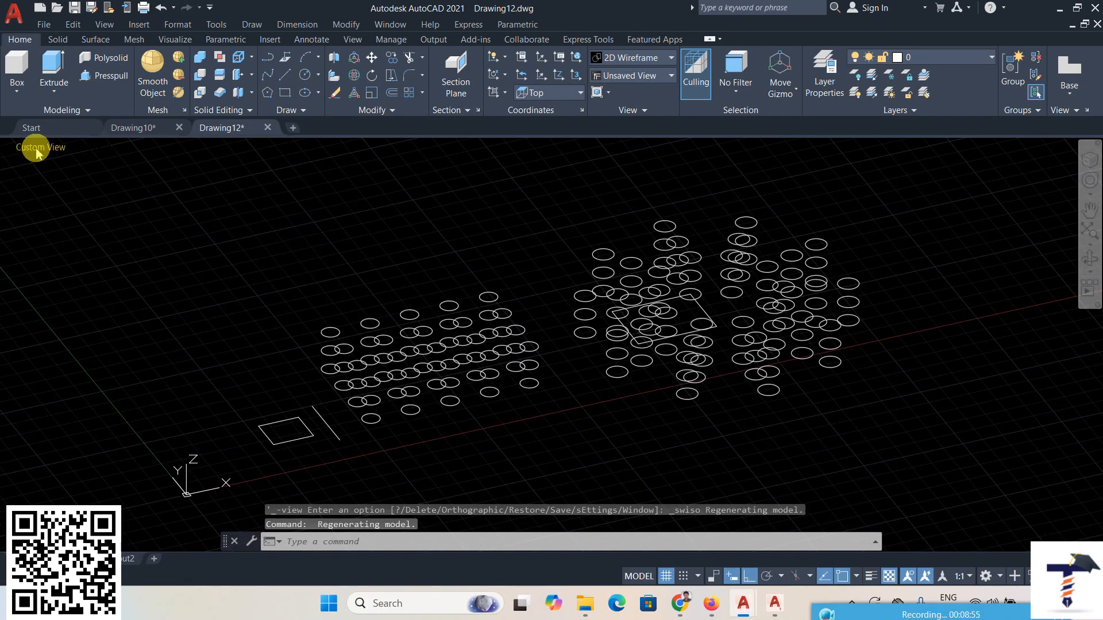
click(36, 150)
click(66, 183)
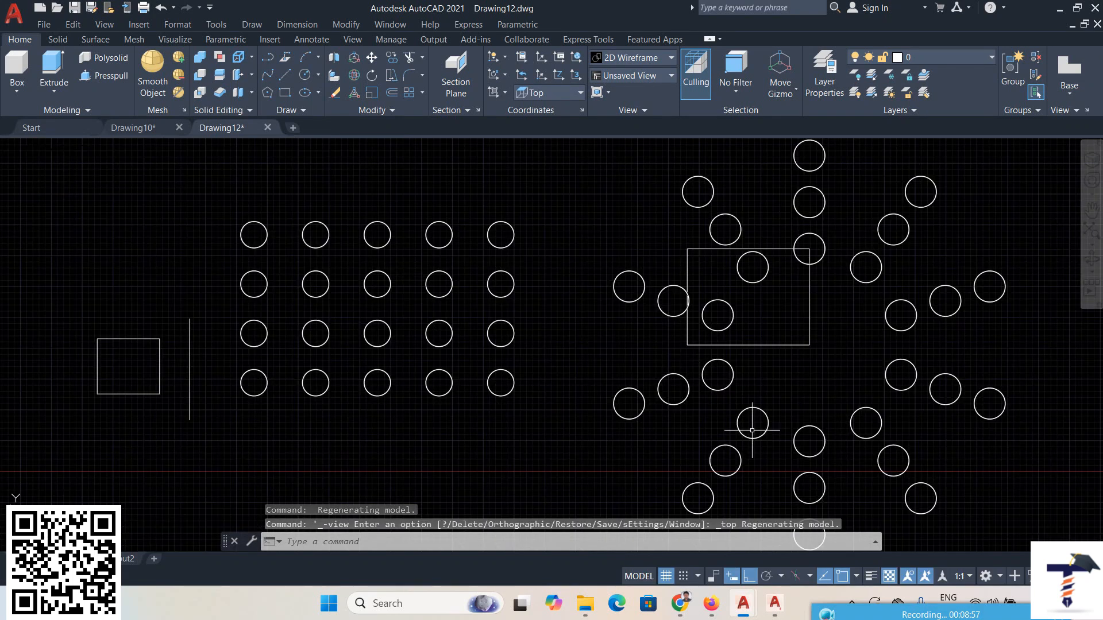
Draw a circle with a radius of about 61 in the empty area to the right of the polar array.
middle_drag(751, 430, 208, 405)
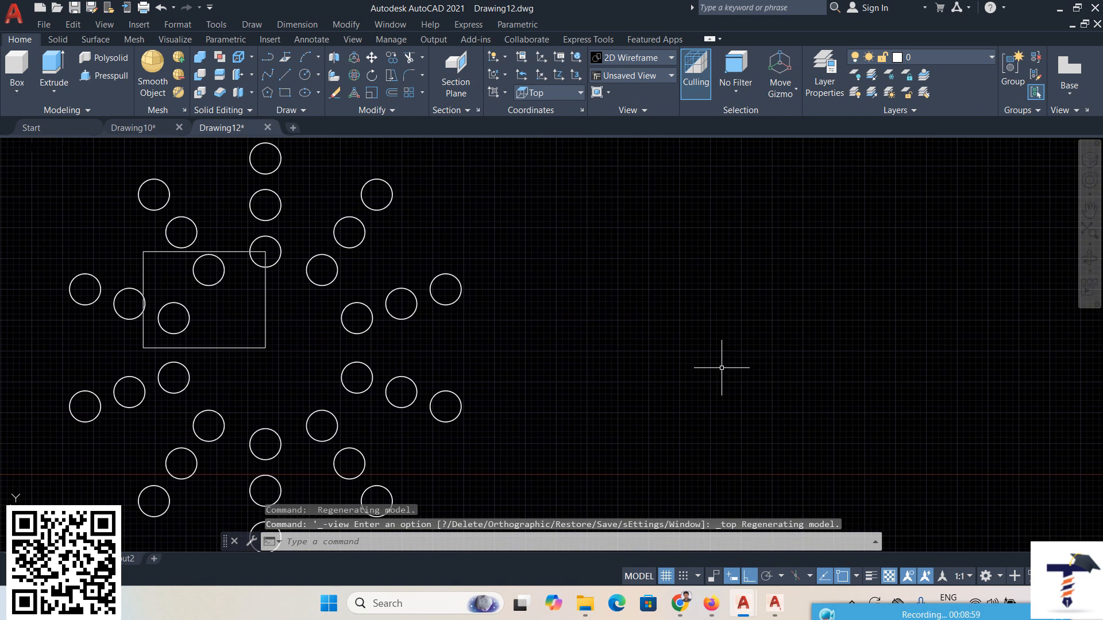
scroll(727, 371, down, 2)
middle_drag(727, 371, 557, 371)
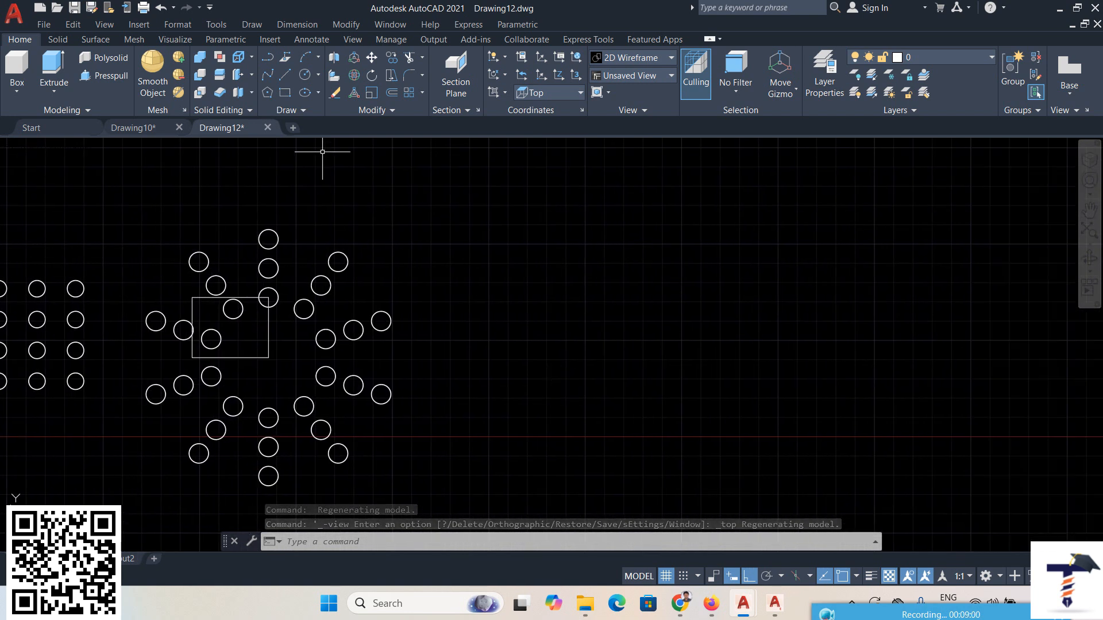
click(304, 75)
click(570, 315)
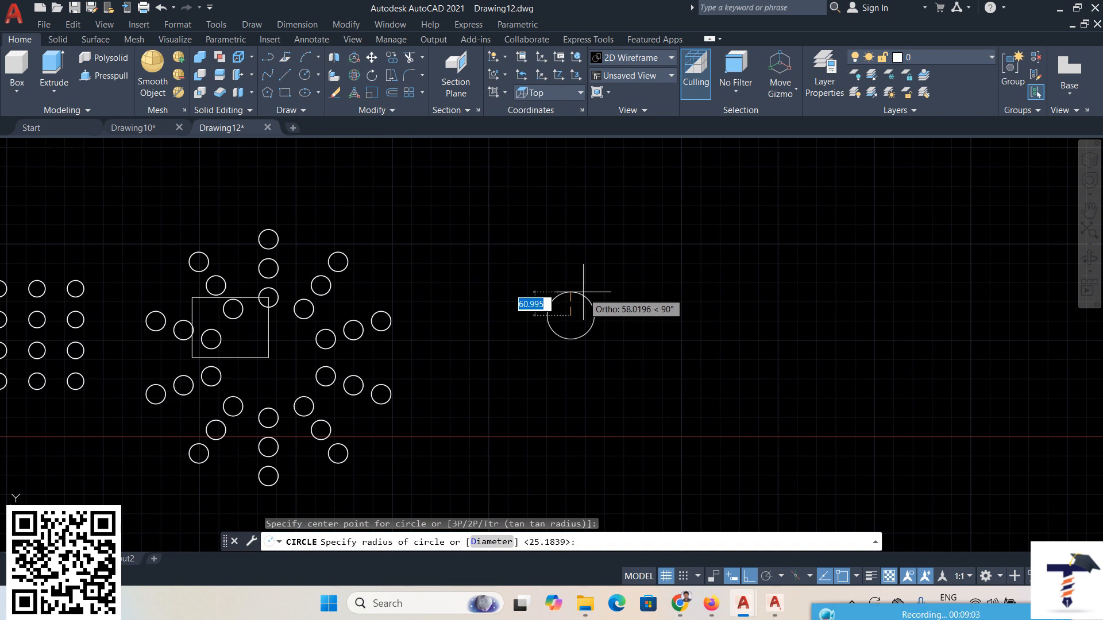
click(578, 293)
Draw a long slanted line with Ortho off, rising to the upper right from just beside the new circle.
click(284, 75)
mouse_move(722, 308)
middle_down()
mouse_move(704, 352)
mouse_move(541, 382)
middle_up()
click(506, 362)
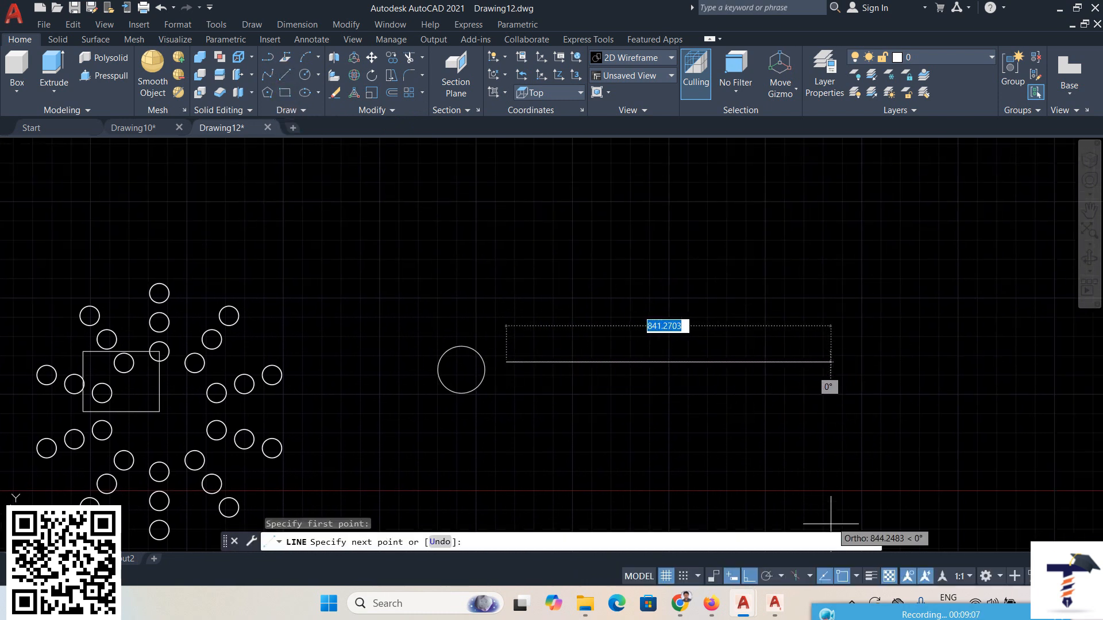
click(750, 576)
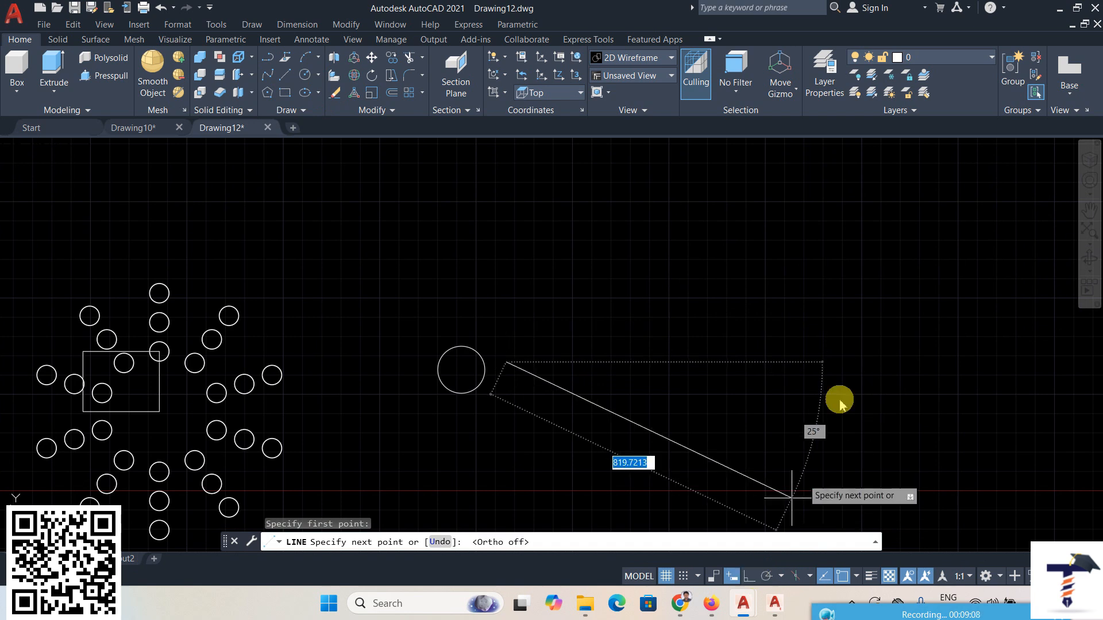
click(982, 222)
right_click(983, 221)
click(996, 229)
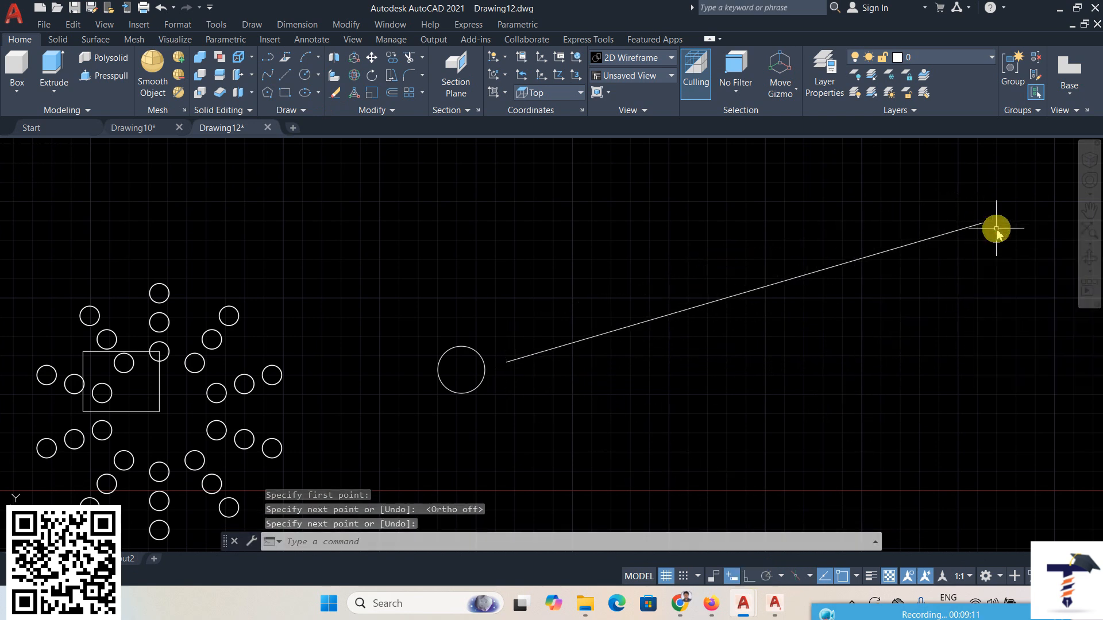
Create a path array of the large circle using the slanted line as the path curve.
click(346, 25)
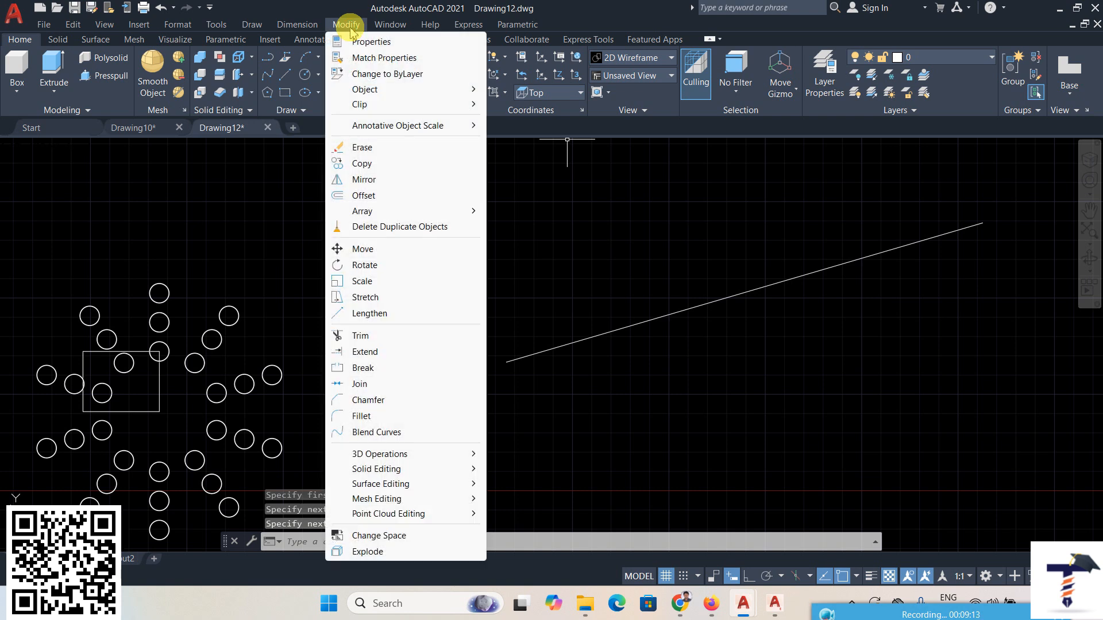
mouse_move(380, 214)
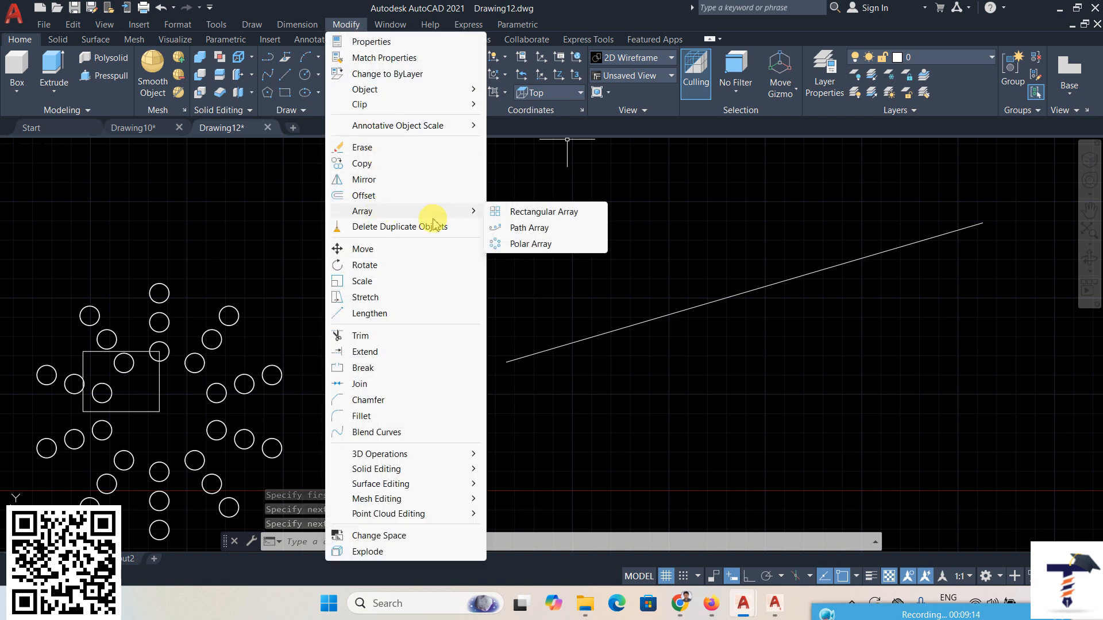
click(516, 228)
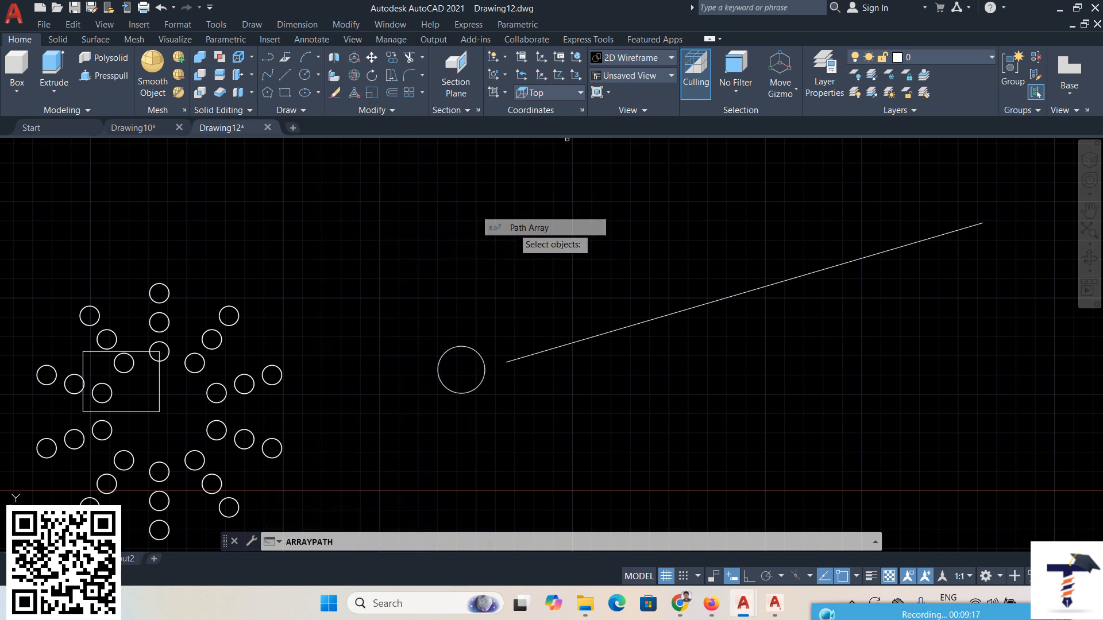
click(479, 354)
key(Return)
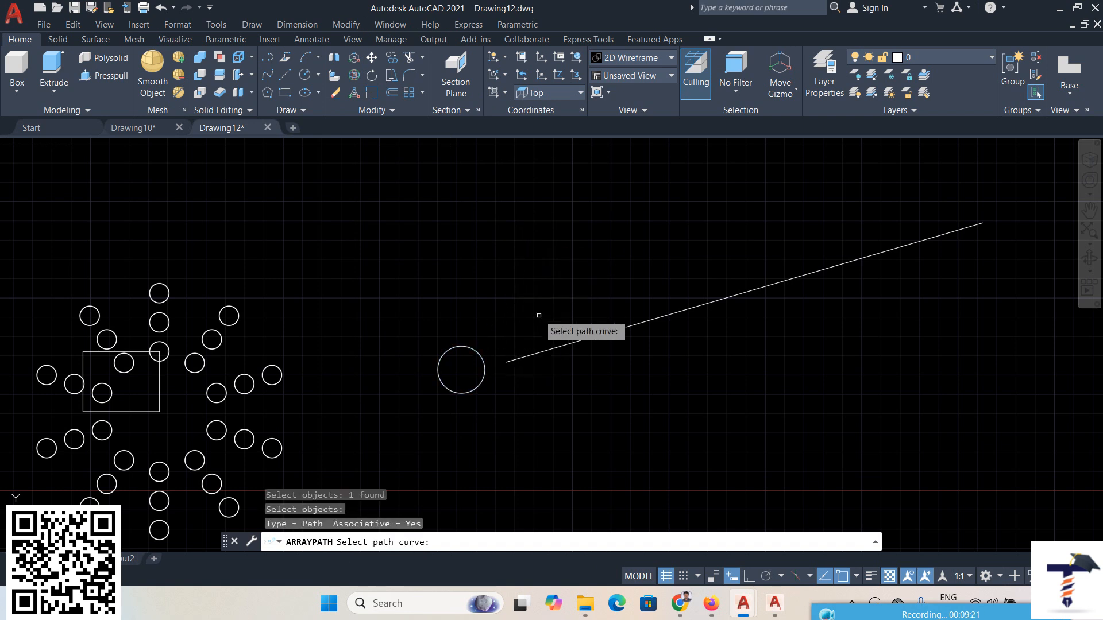
click(554, 348)
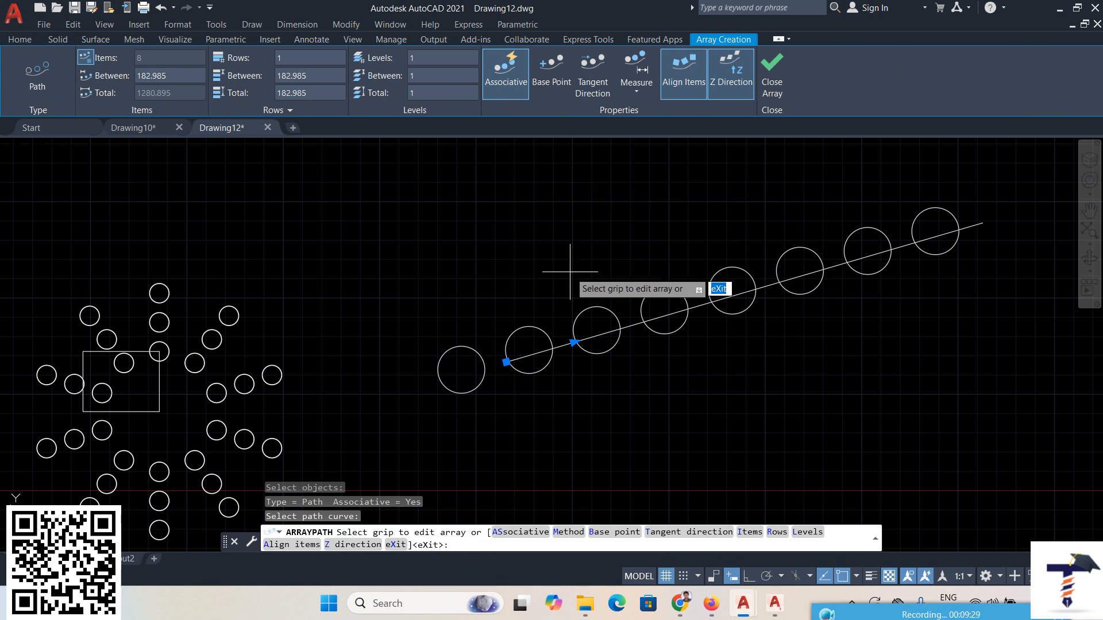
Space the path array's items 150 apart, finish the array and undo it.
middle_drag(487, 236, 455, 246)
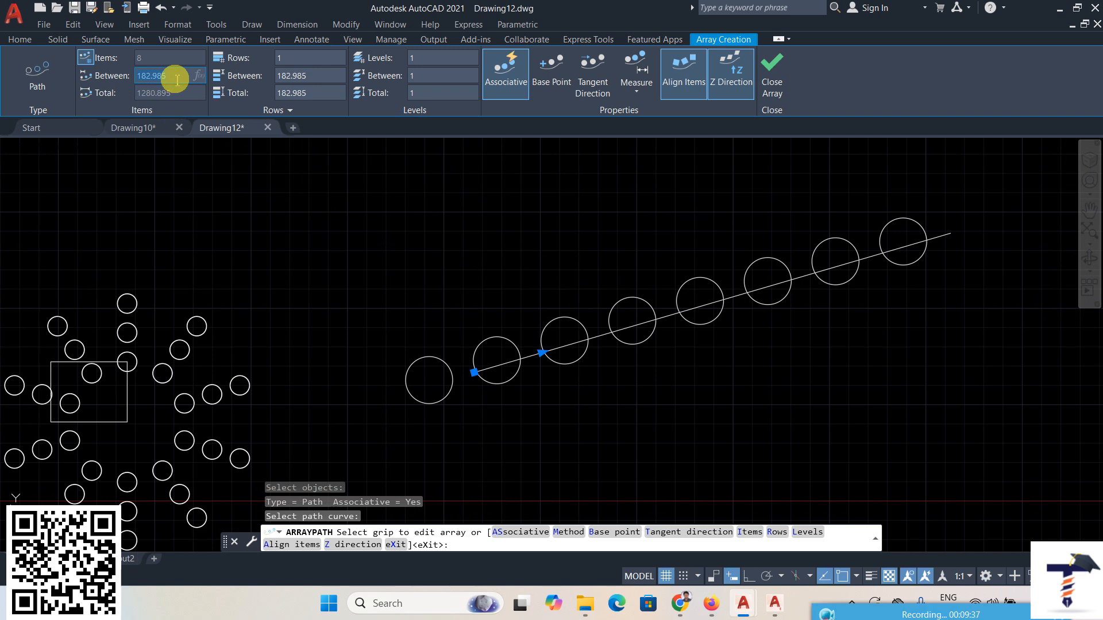
key(Return)
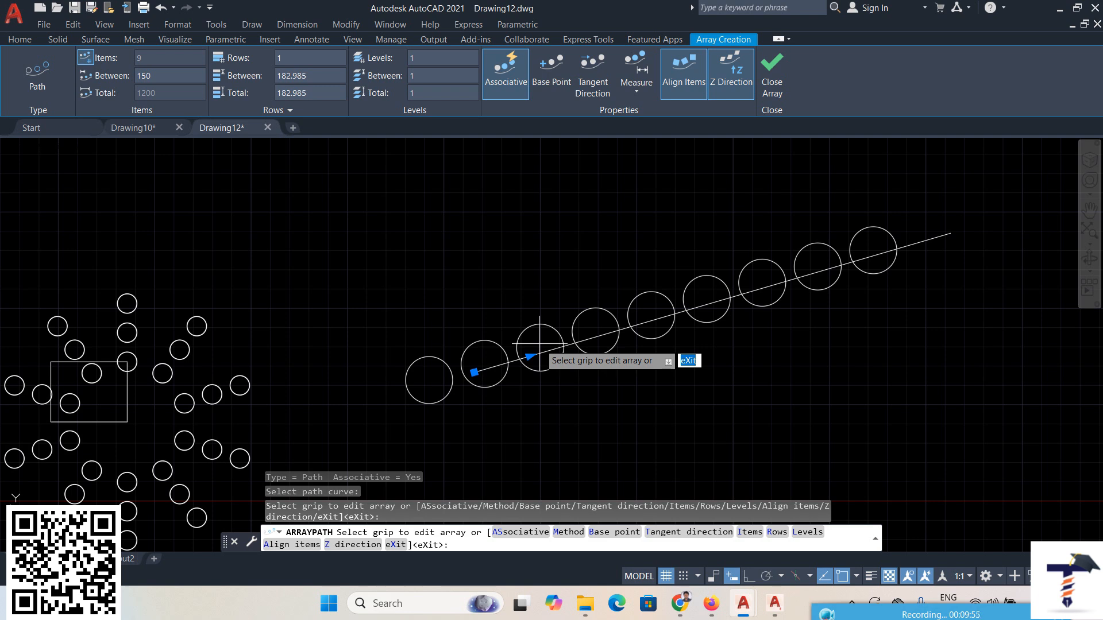
click(772, 92)
click(161, 9)
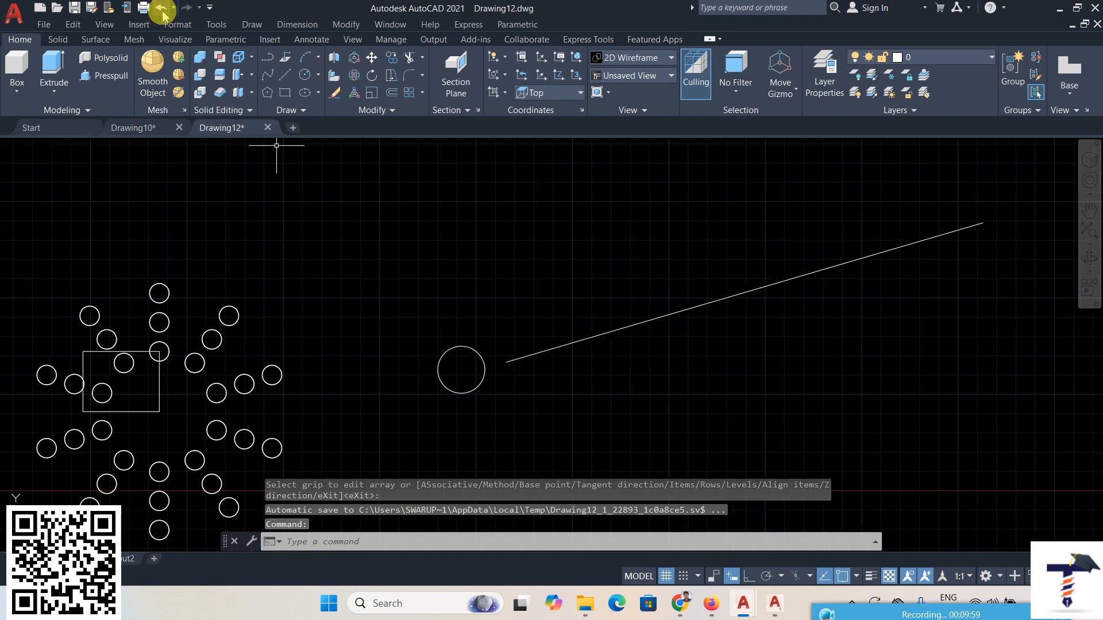
click(253, 24)
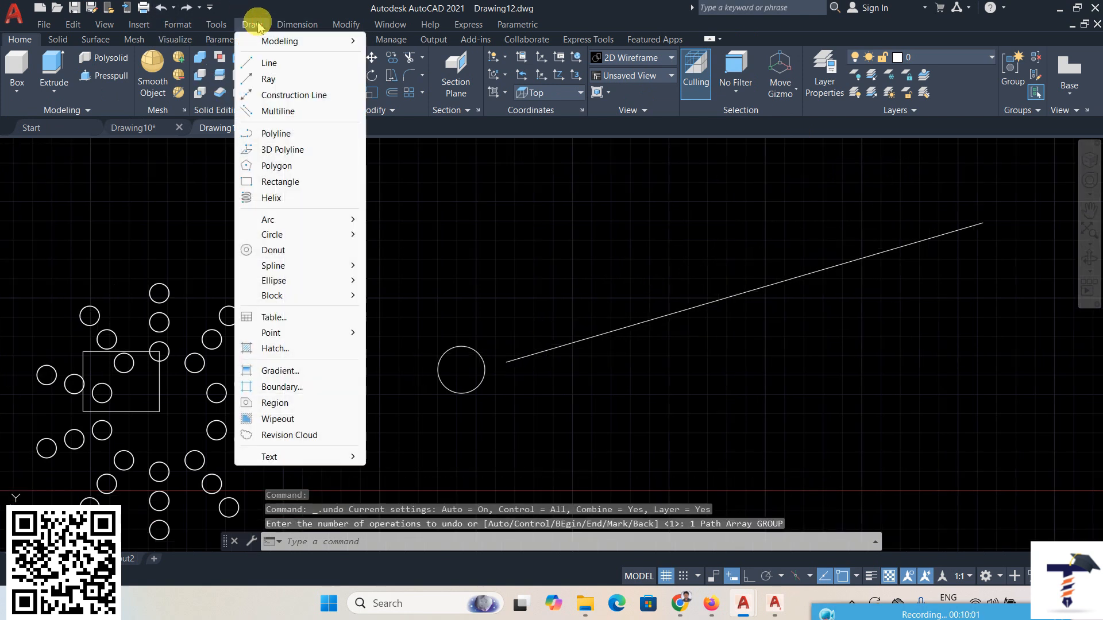
mouse_move(346, 24)
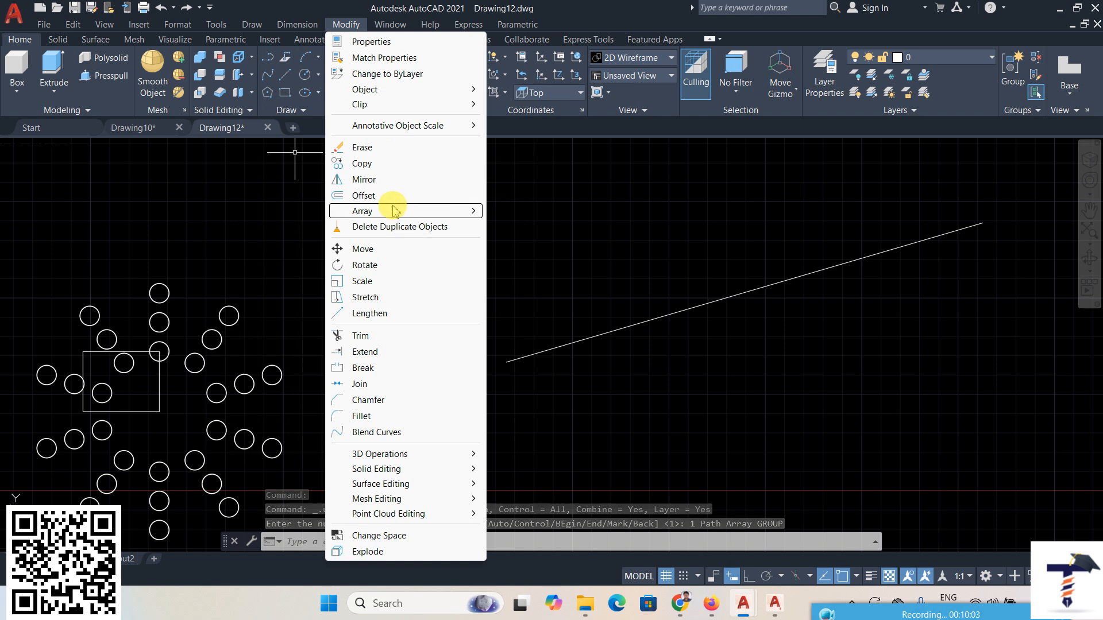
mouse_move(391, 210)
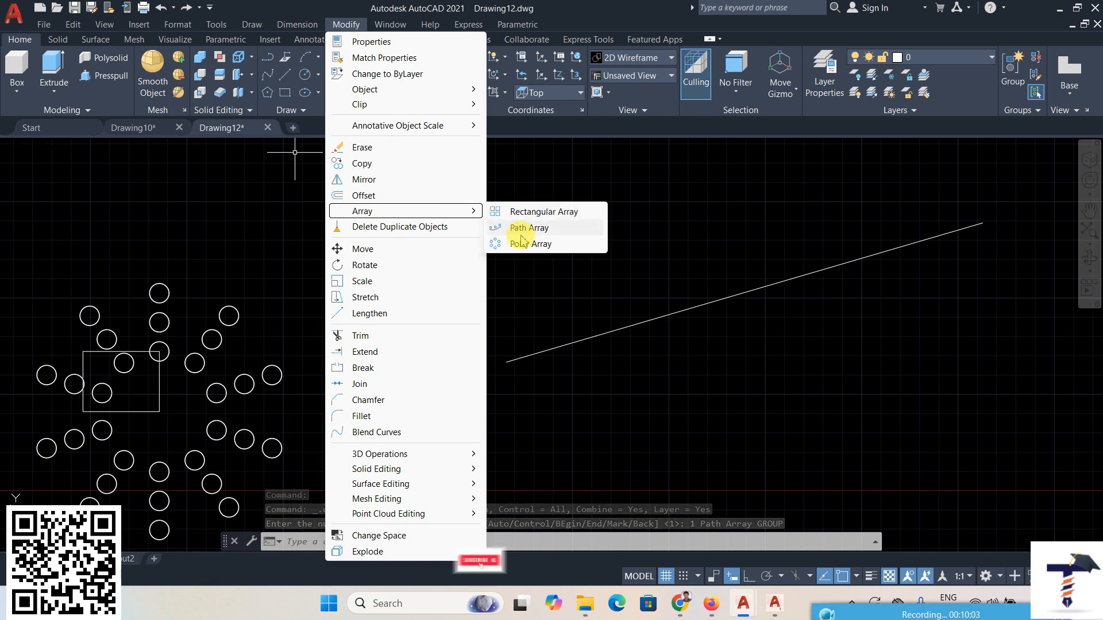
click(574, 298)
Draw a rectangle about 260 wide in an empty area of the drawing.
middle_drag(621, 414, 165, 395)
middle_drag(813, 262, 286, 176)
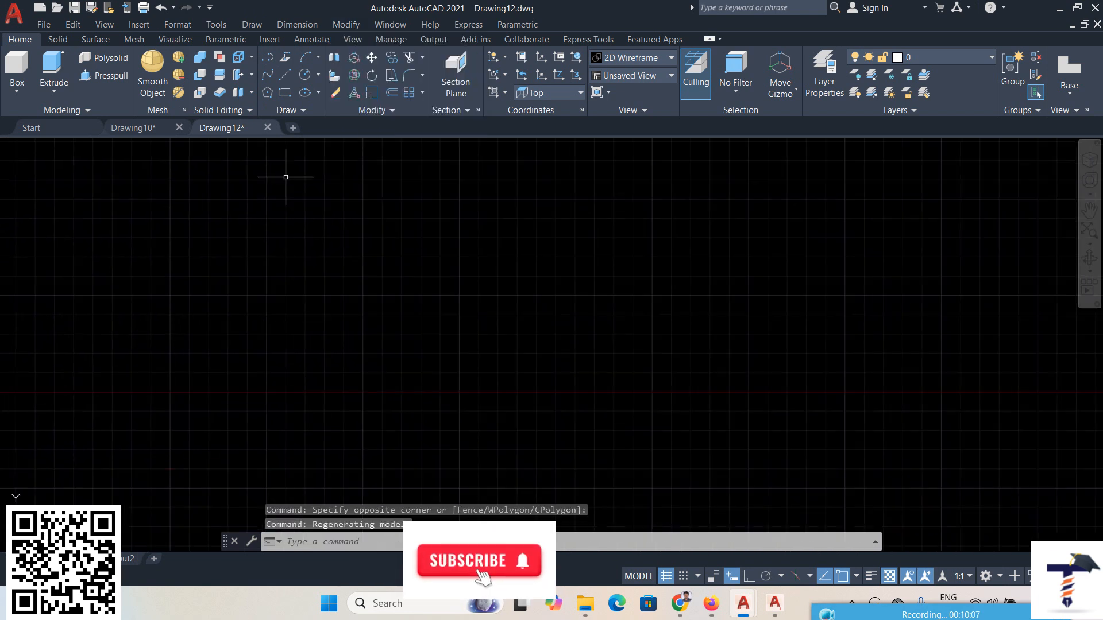
click(285, 93)
click(328, 230)
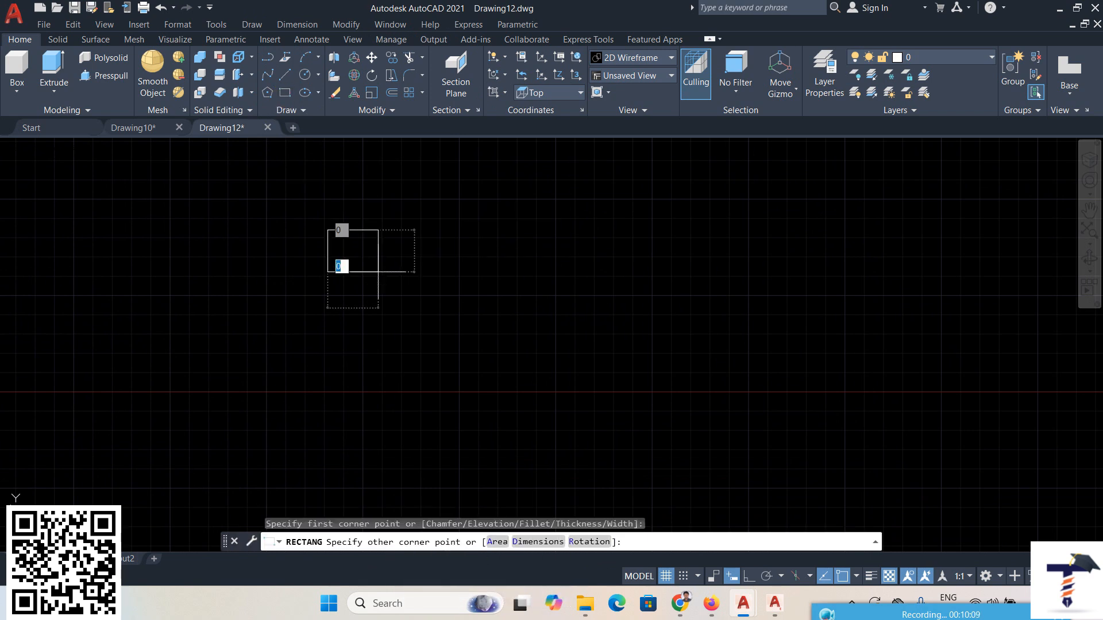
click(427, 316)
Move the rectangle up and to the left using its upper-left corner as the base point, and undo the move.
middle_drag(475, 376, 504, 412)
click(346, 24)
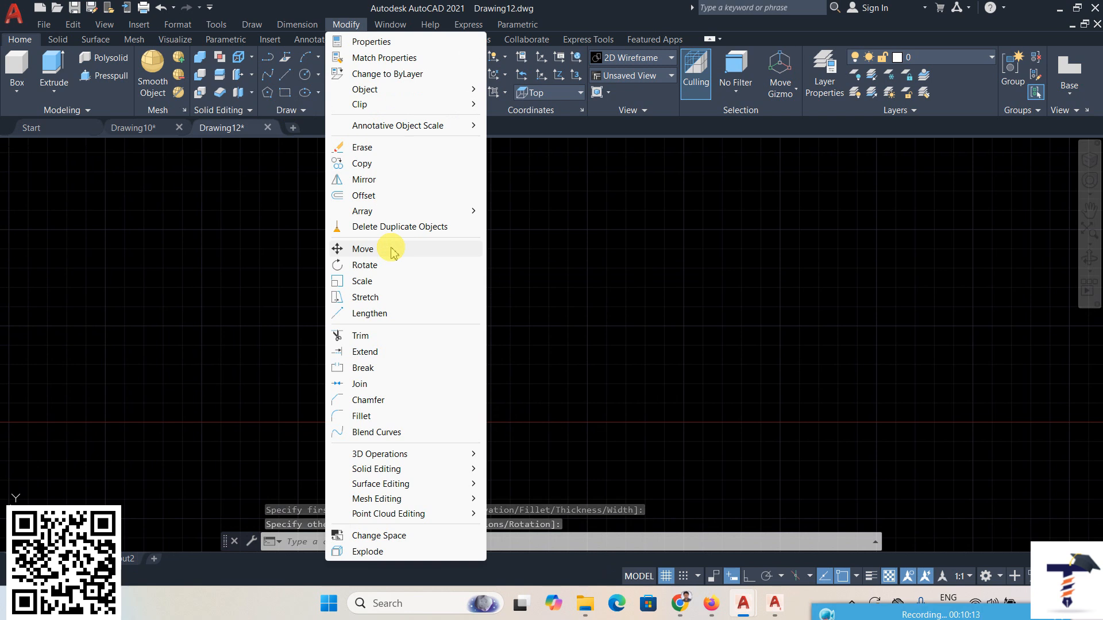
click(362, 249)
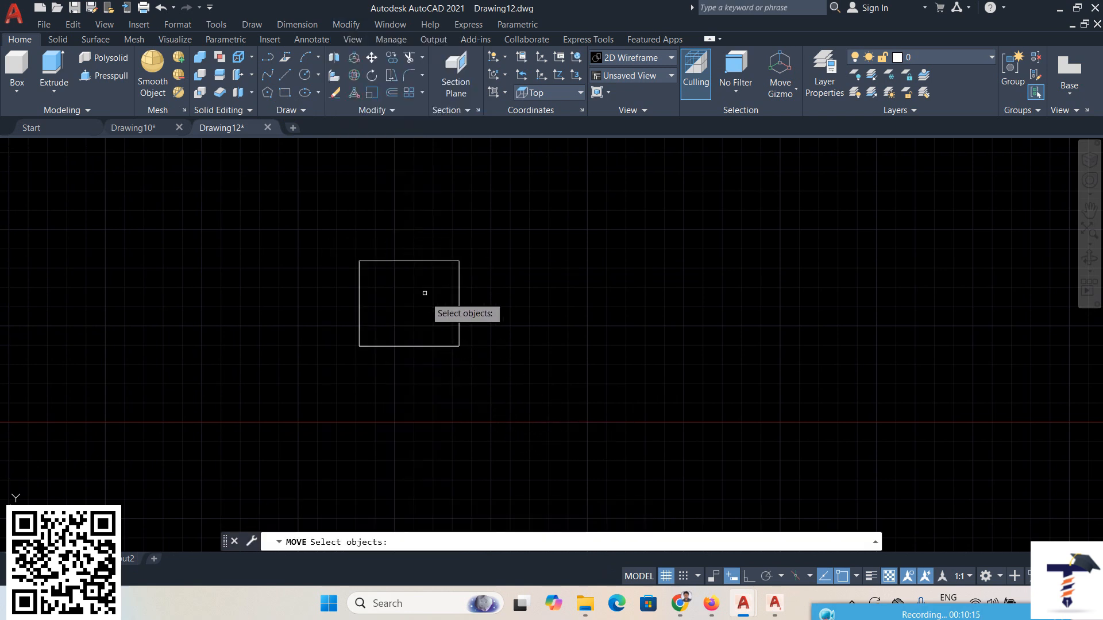
click(423, 261)
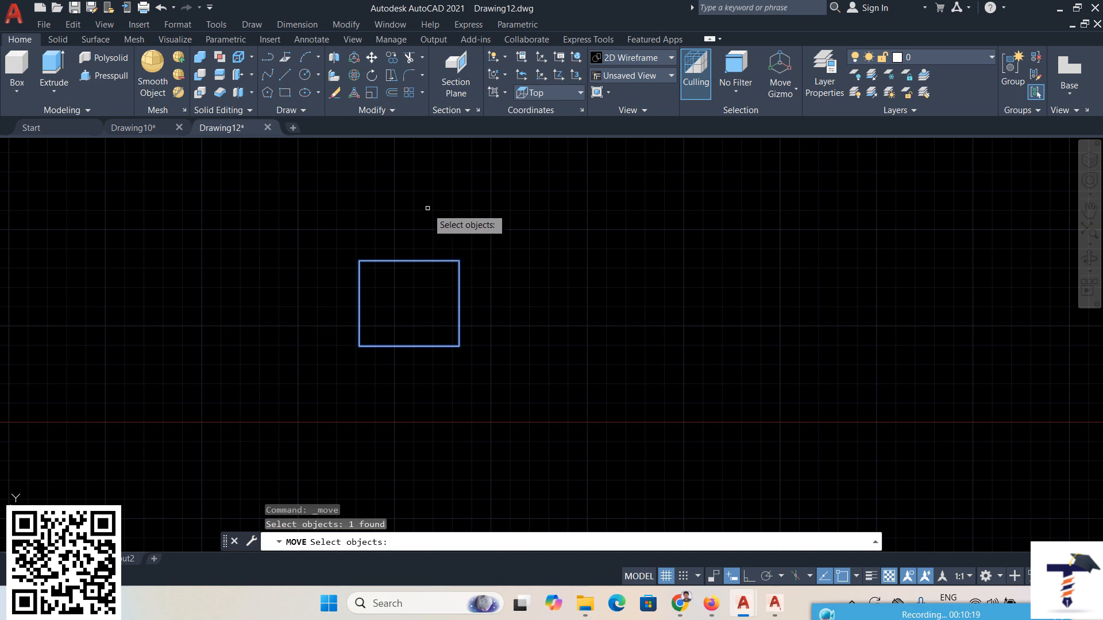
key(Return)
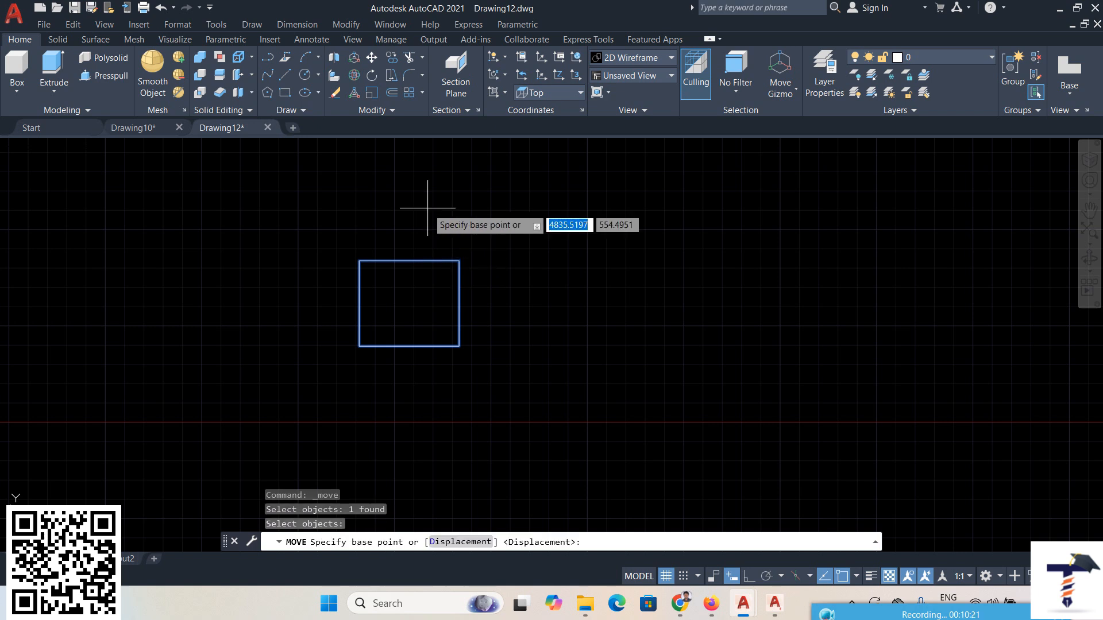
click(358, 260)
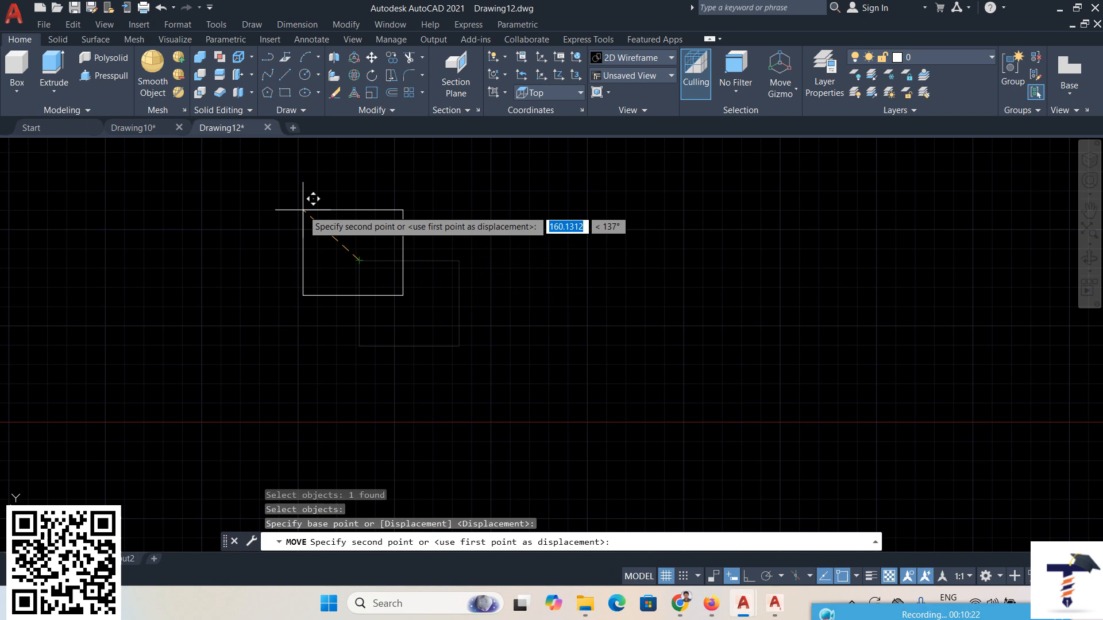
click(273, 190)
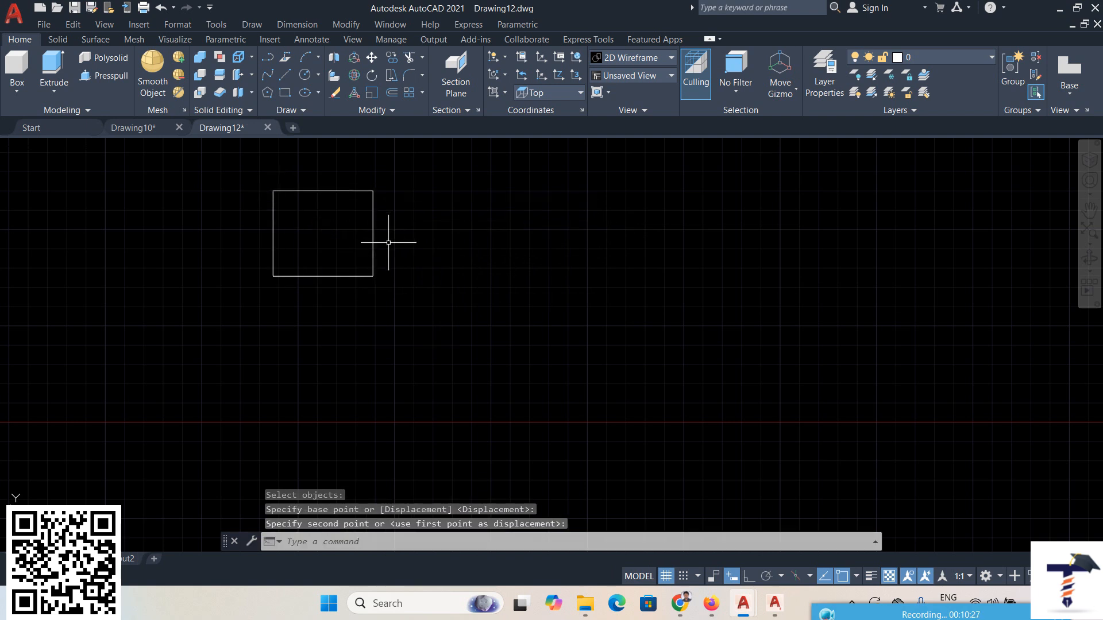
click(161, 8)
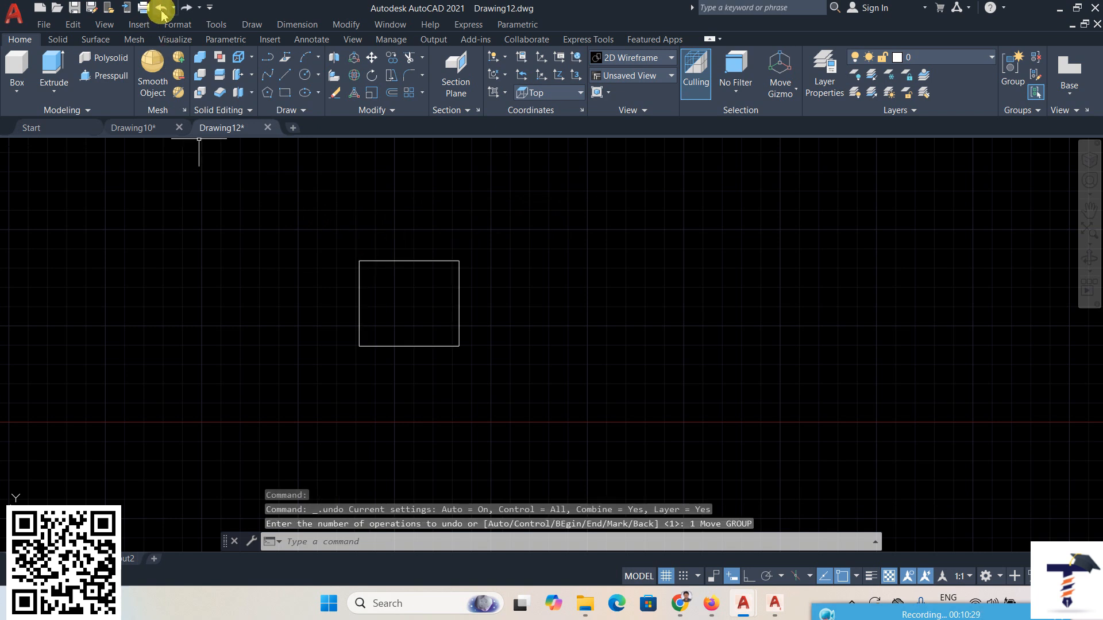
Draw a small circle centred on the rectangle's upper-right corner.
click(345, 25)
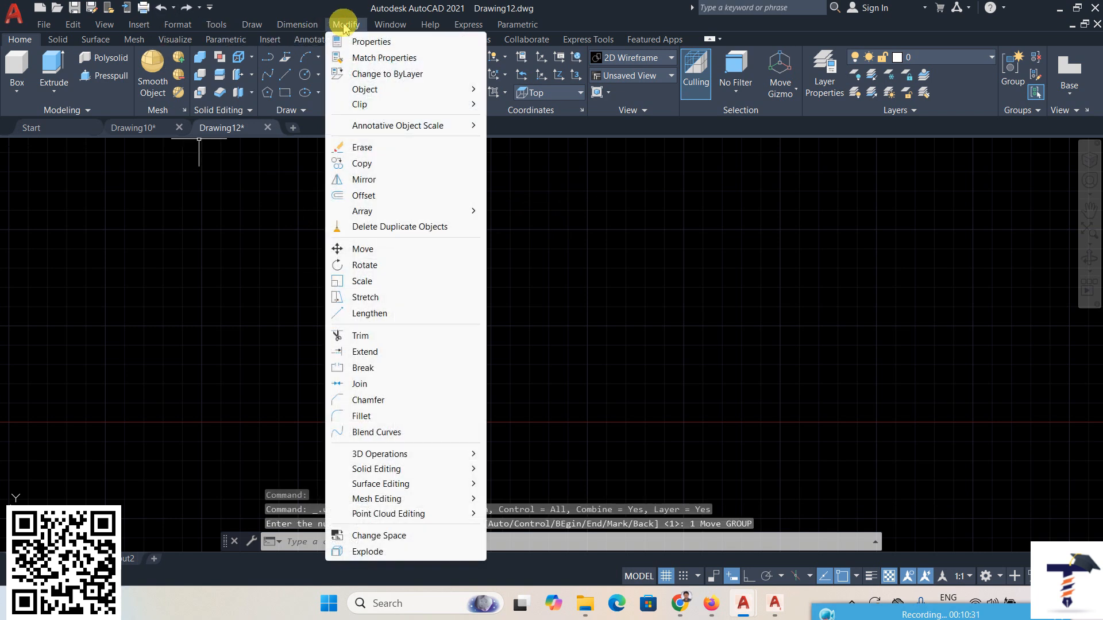
click(222, 228)
click(305, 74)
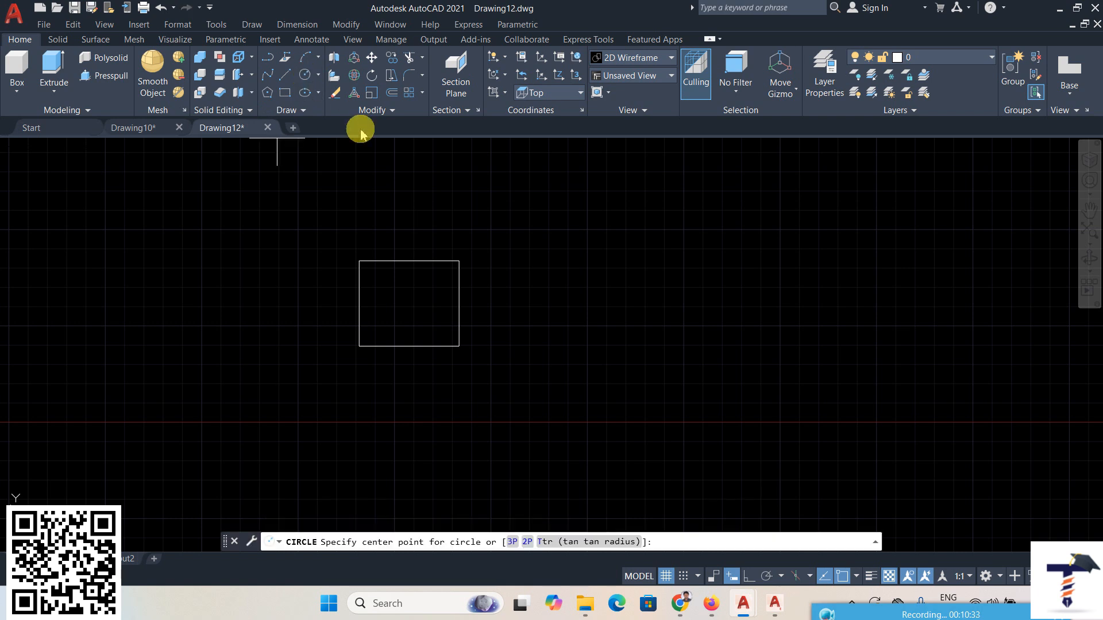
mouse_move(459, 346)
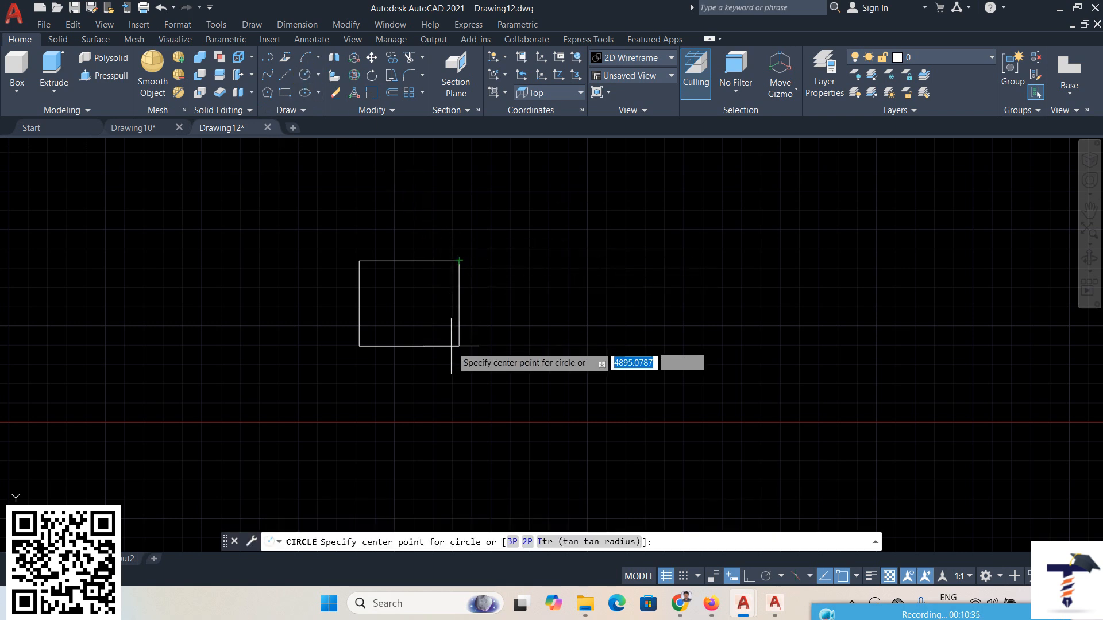
click(459, 261)
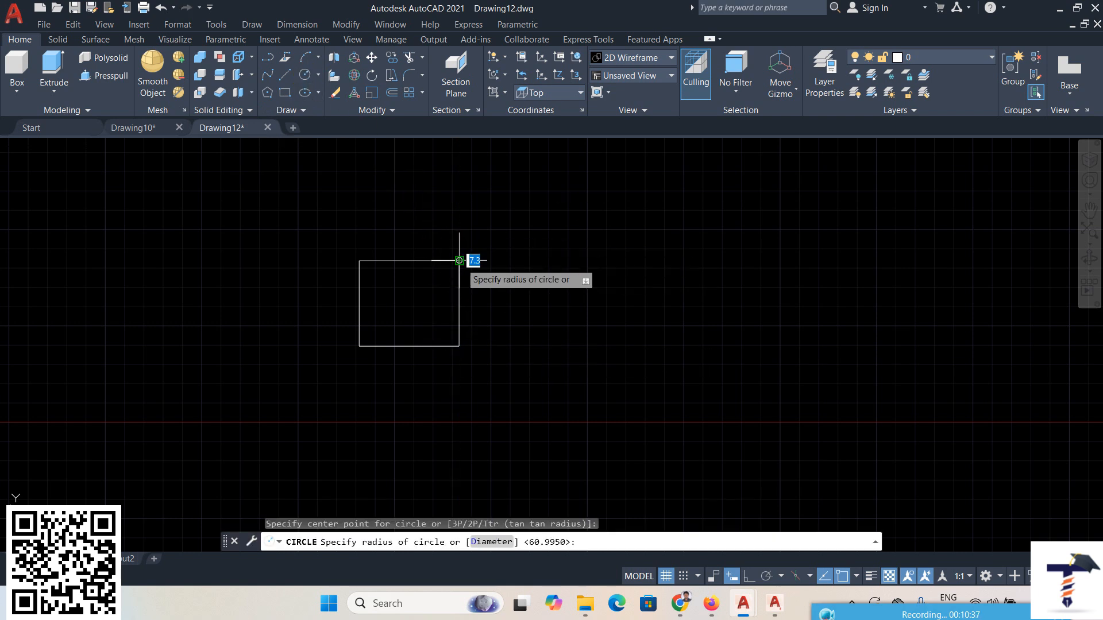
click(466, 246)
Rotate the circle 45 degrees about the rectangle's lower-left corner, and undo the rotation.
click(349, 26)
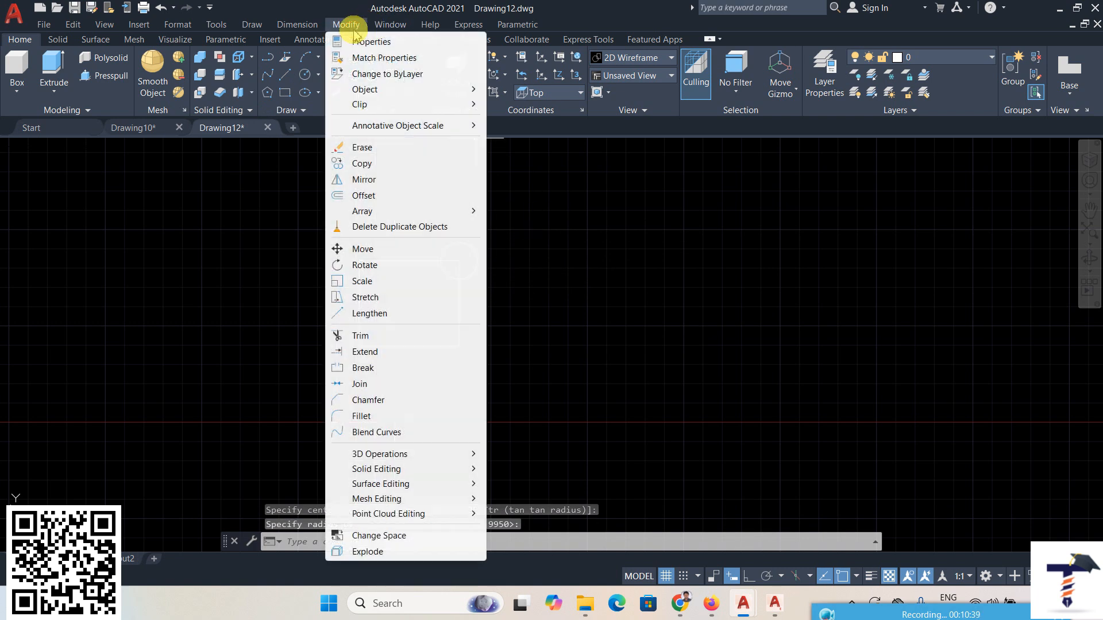
click(392, 263)
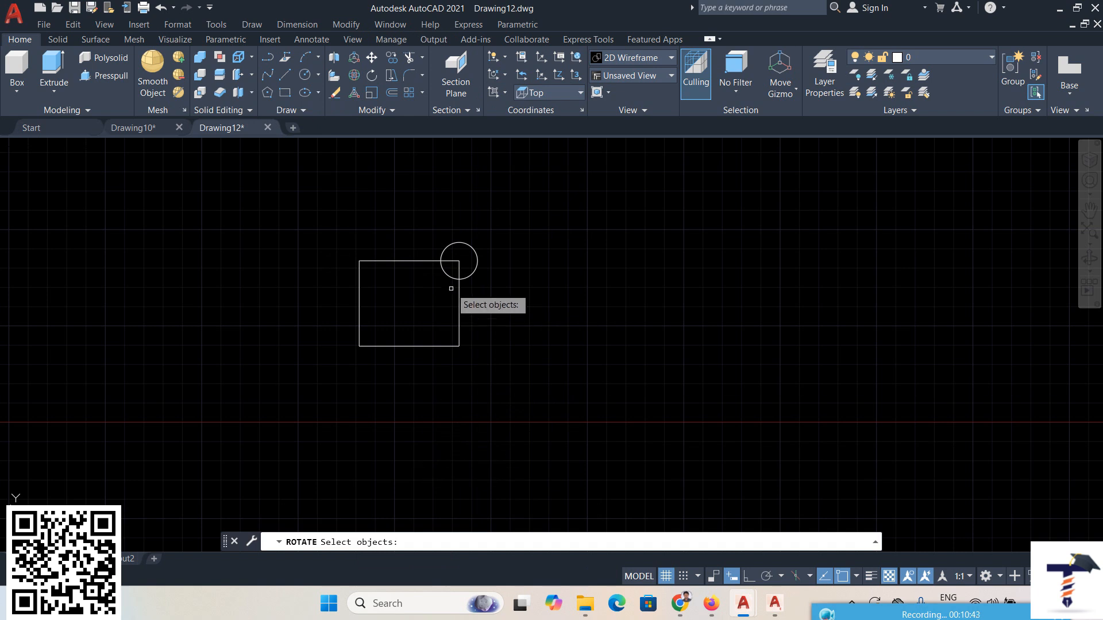
click(462, 243)
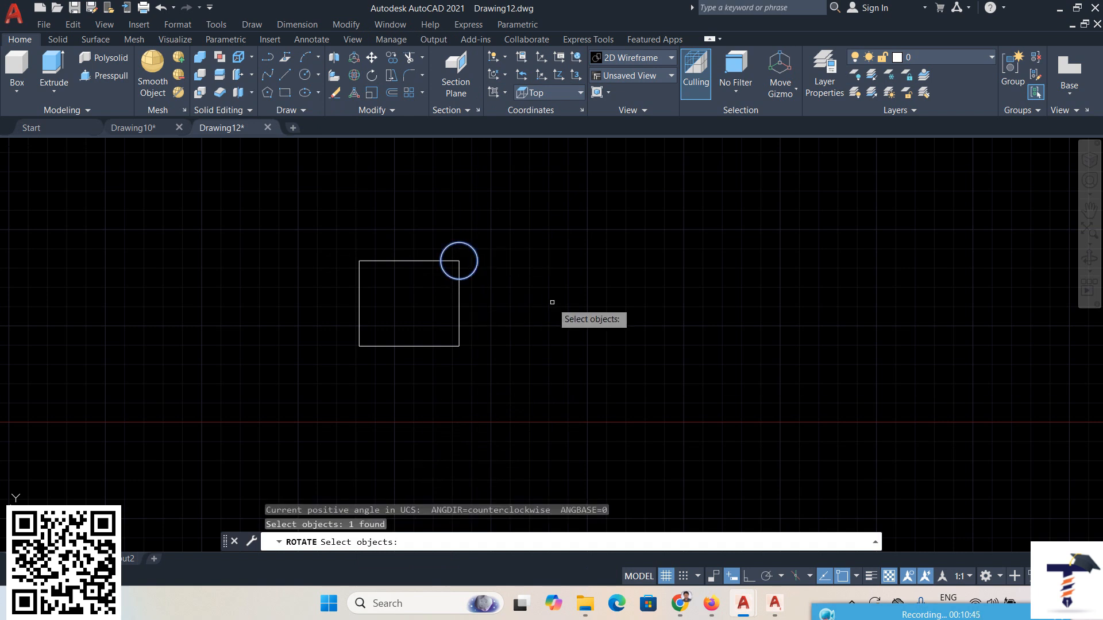
key(Return)
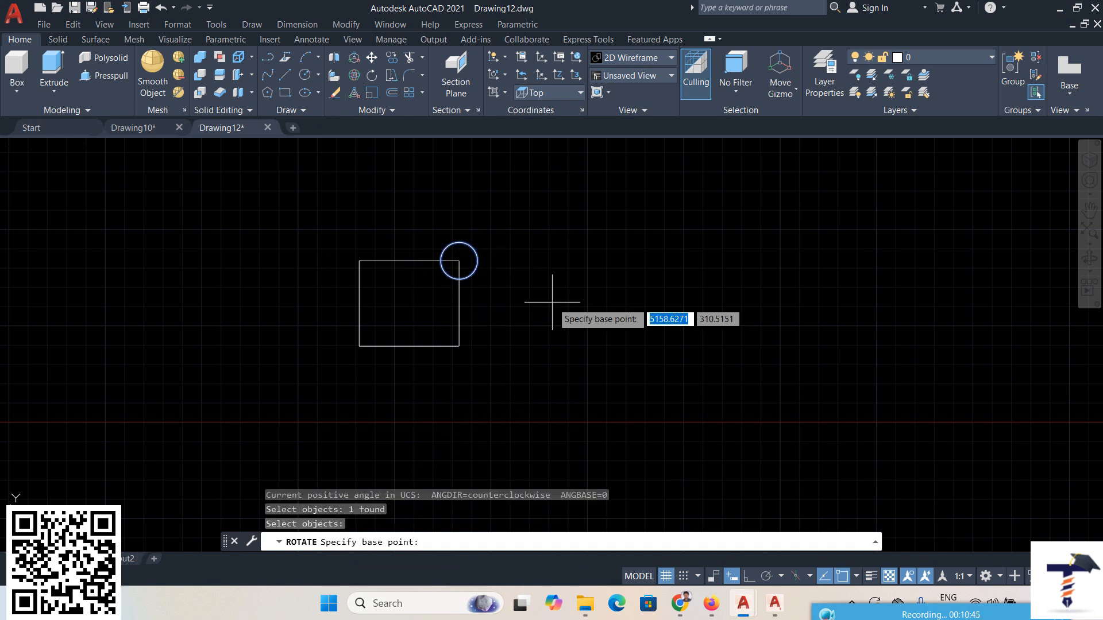
click(359, 346)
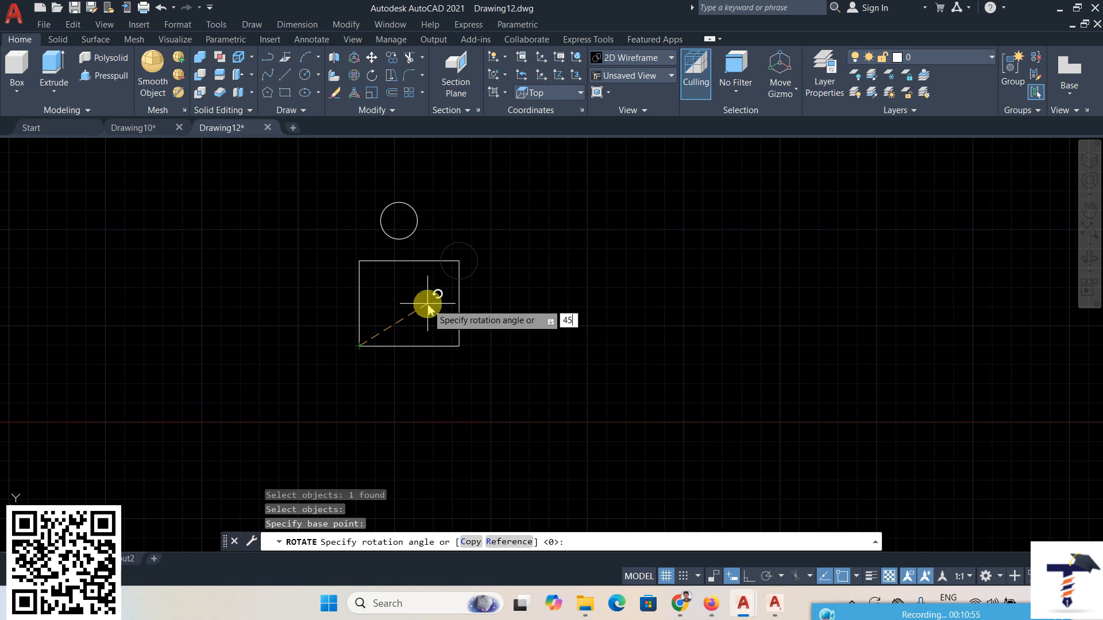
key(Return)
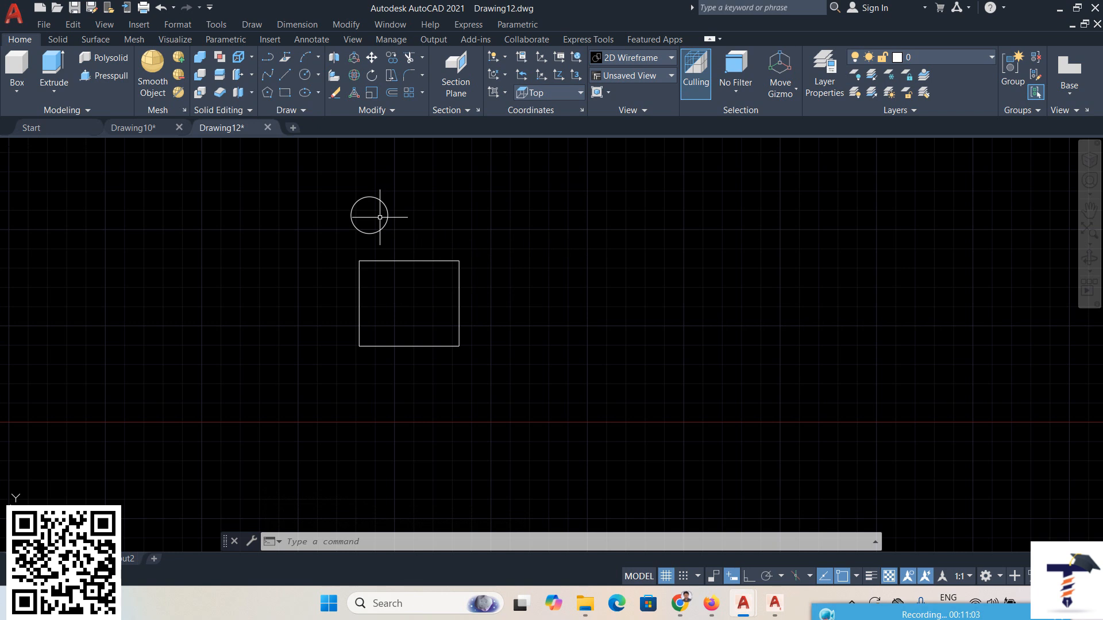
click(161, 9)
Scale the rectangle by a factor of 2 from its lower-left corner, and undo the scaling.
click(345, 24)
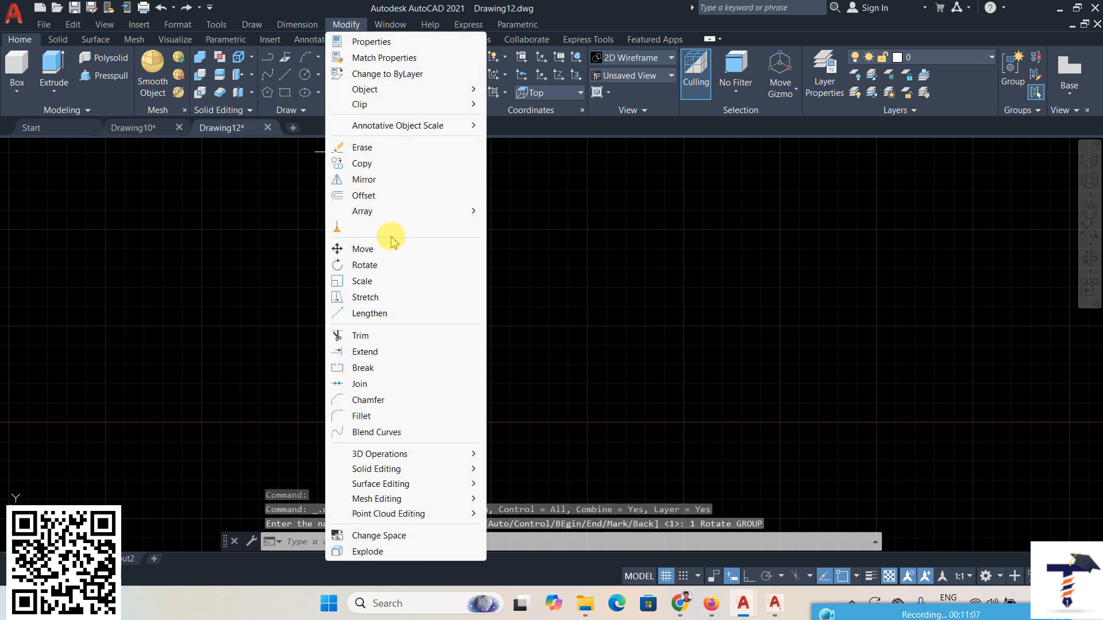
click(375, 282)
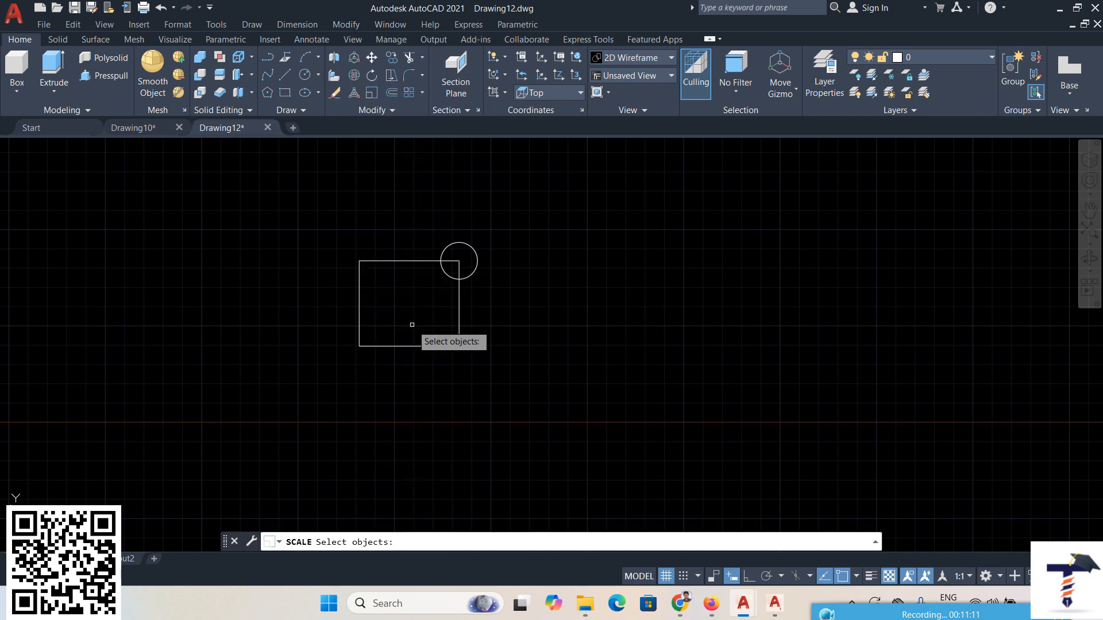
click(408, 261)
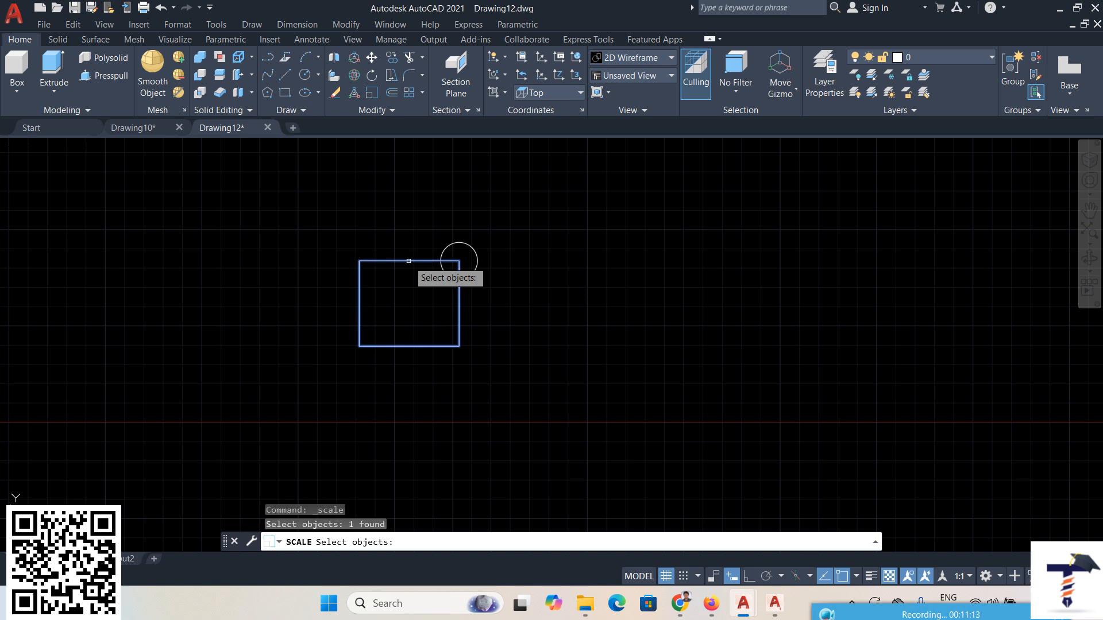
key(Return)
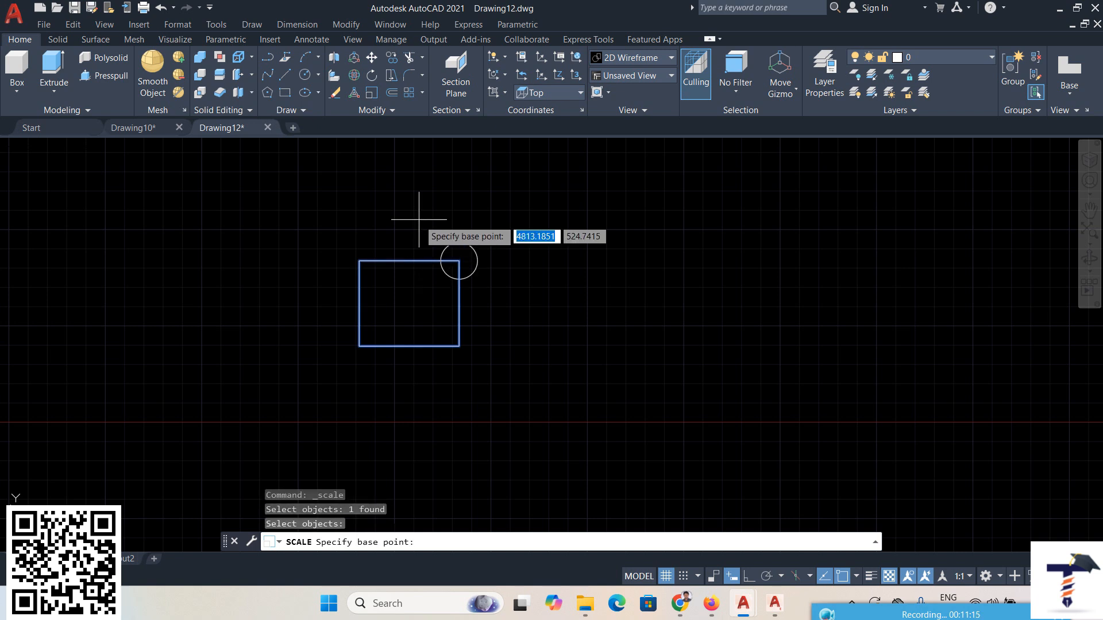
click(359, 345)
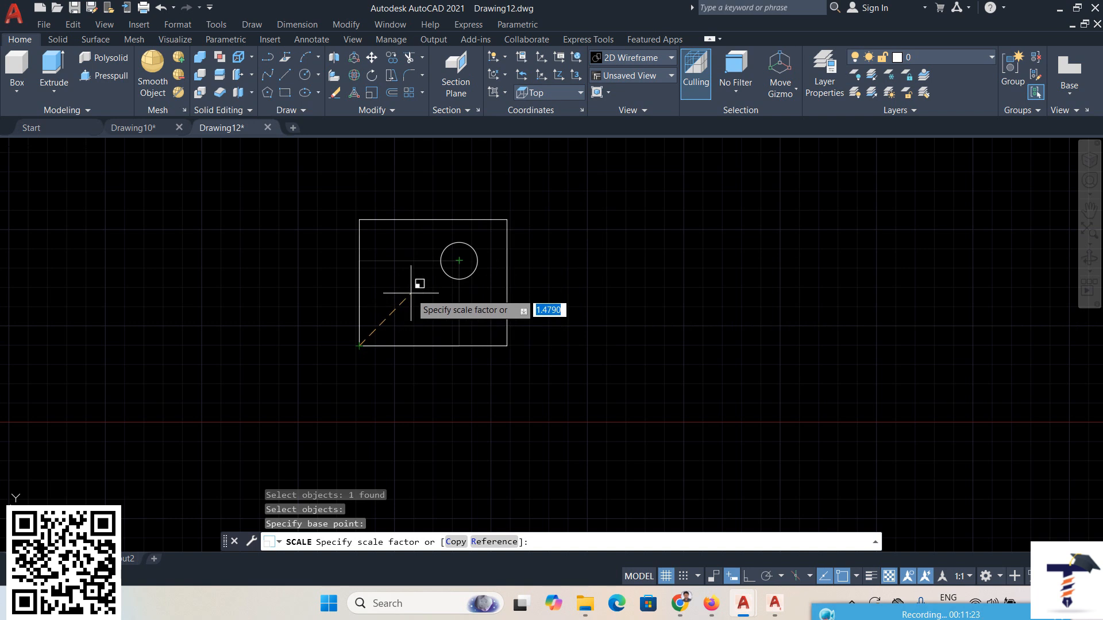
key(Return)
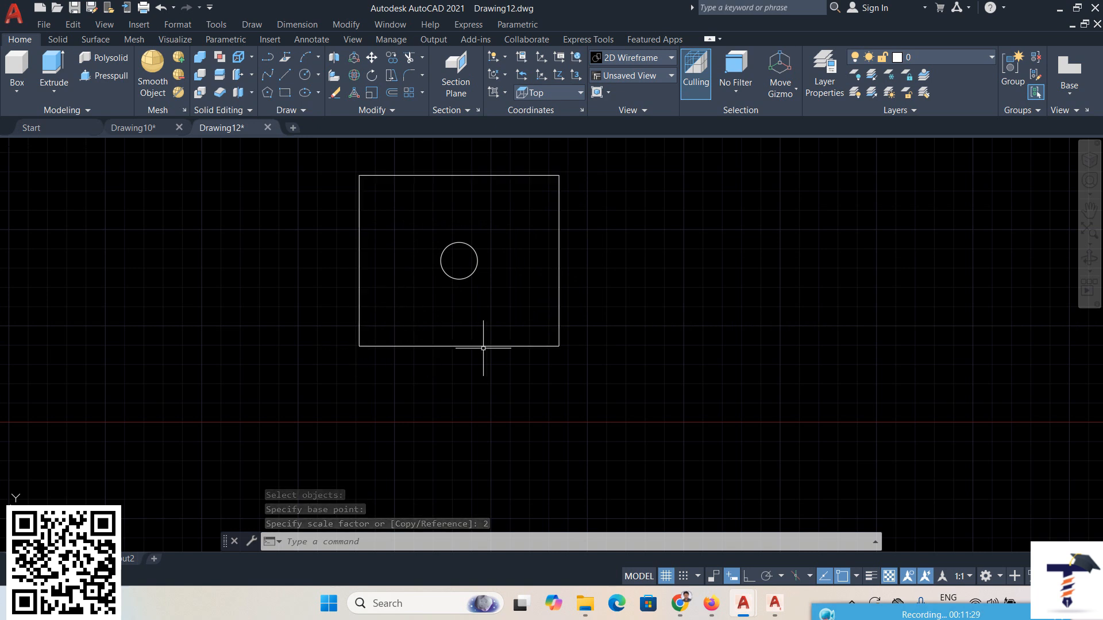
click(175, 24)
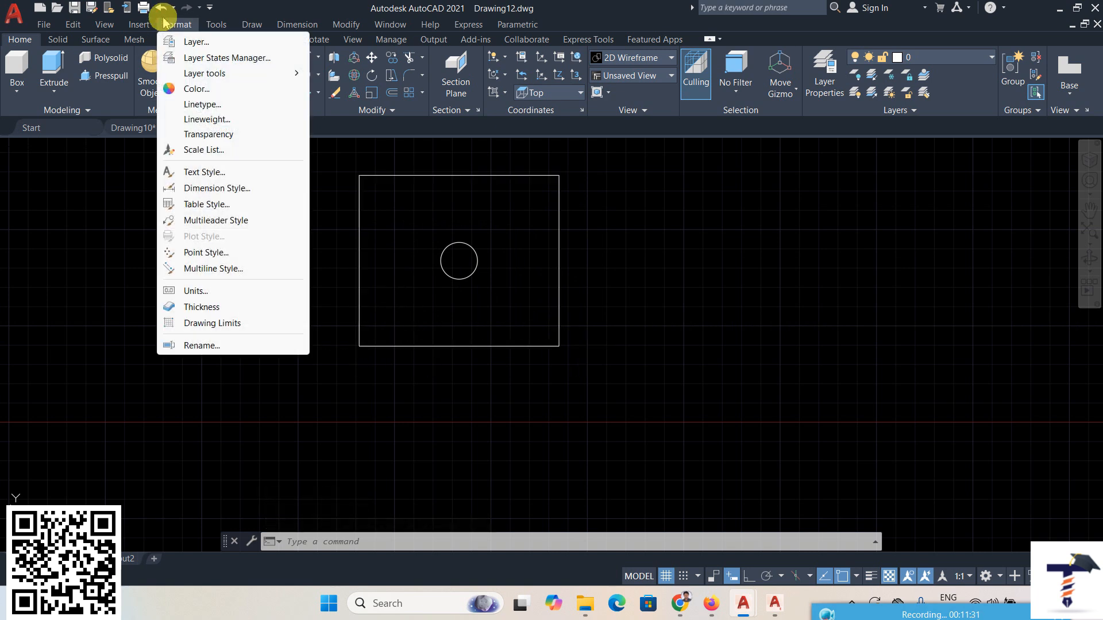
click(162, 8)
Add a linear dimension for the rectangle's bottom edge, placed just below it, and inspect the dimension text.
click(310, 26)
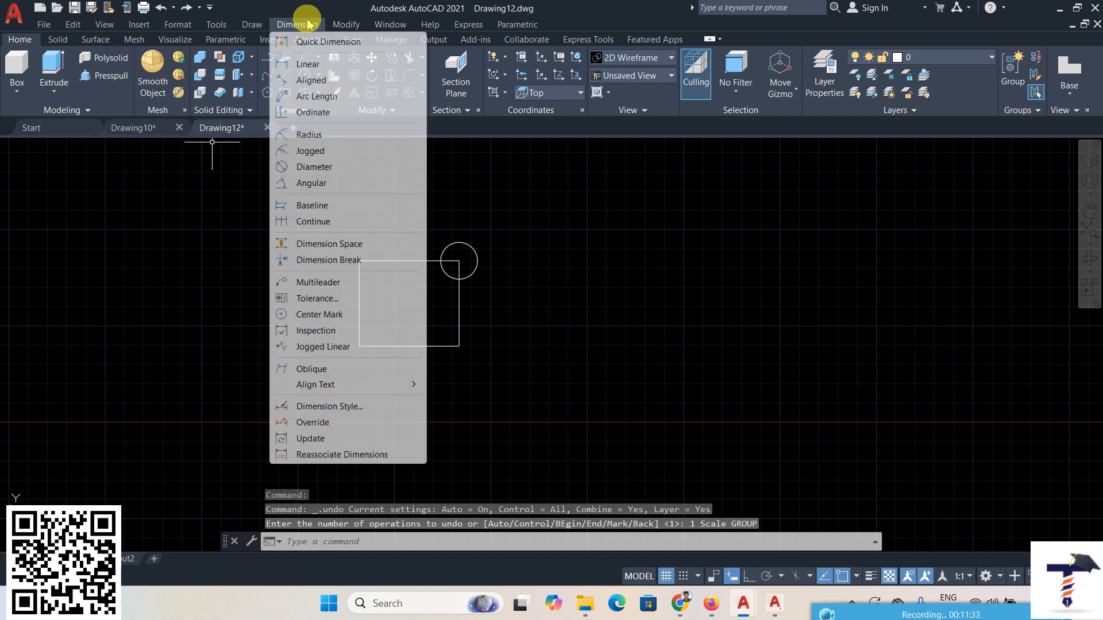
click(310, 64)
click(359, 346)
click(459, 346)
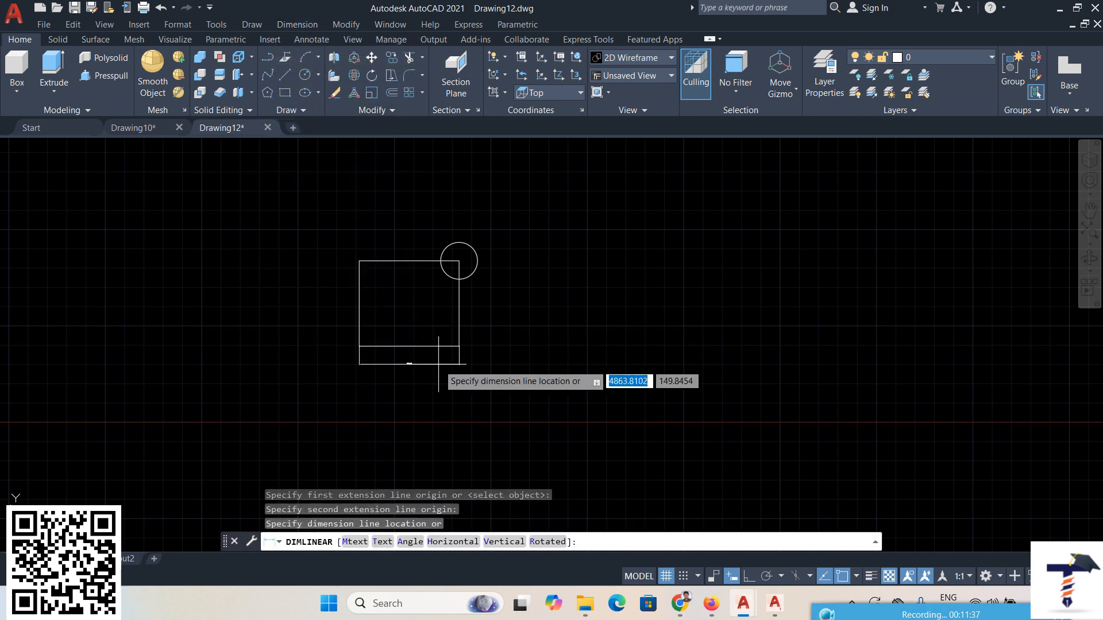
click(429, 366)
scroll(420, 365, up, 5)
scroll(376, 374, up, 2)
scroll(490, 376, down, 2)
scroll(490, 377, down, 4)
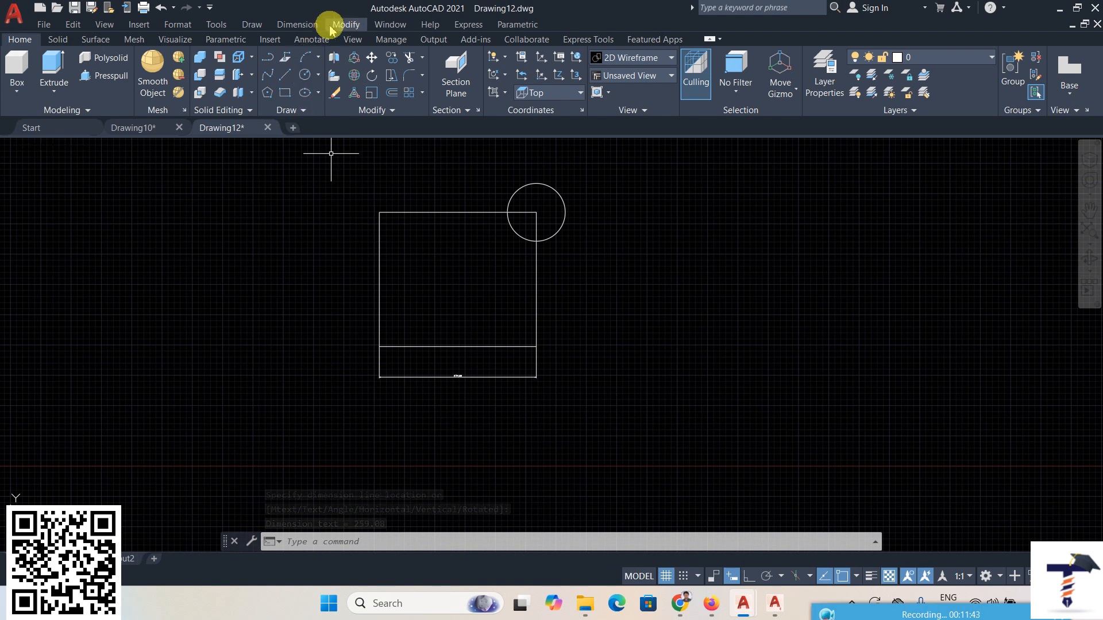
Scale the dimensioned rectangle by a factor of 2, using its lower-left corner as the base point.
click(332, 25)
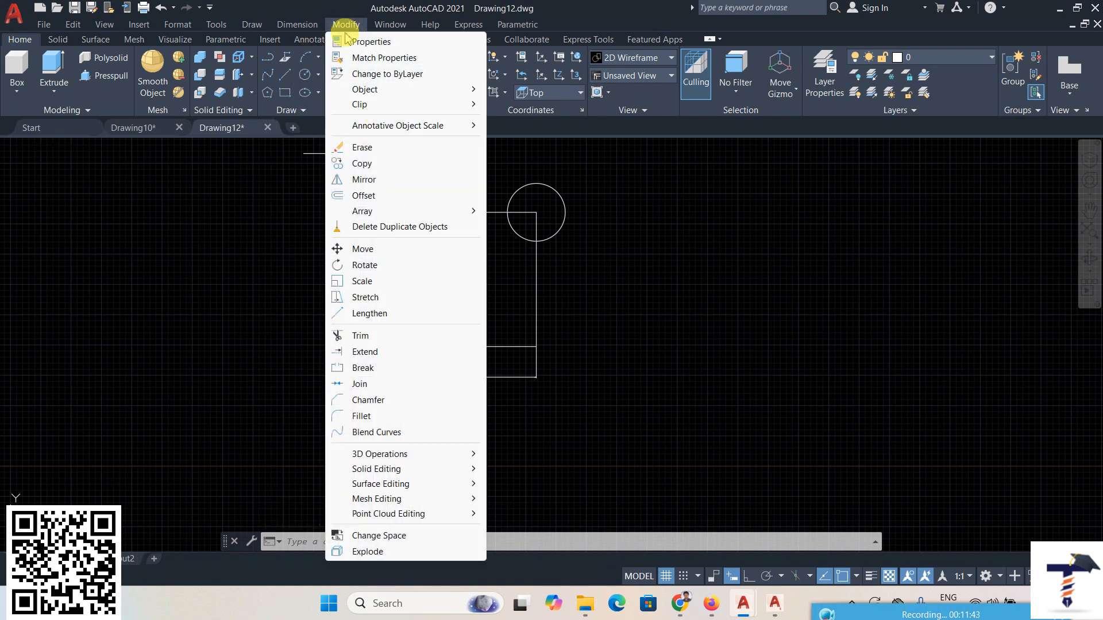
click(383, 289)
click(476, 212)
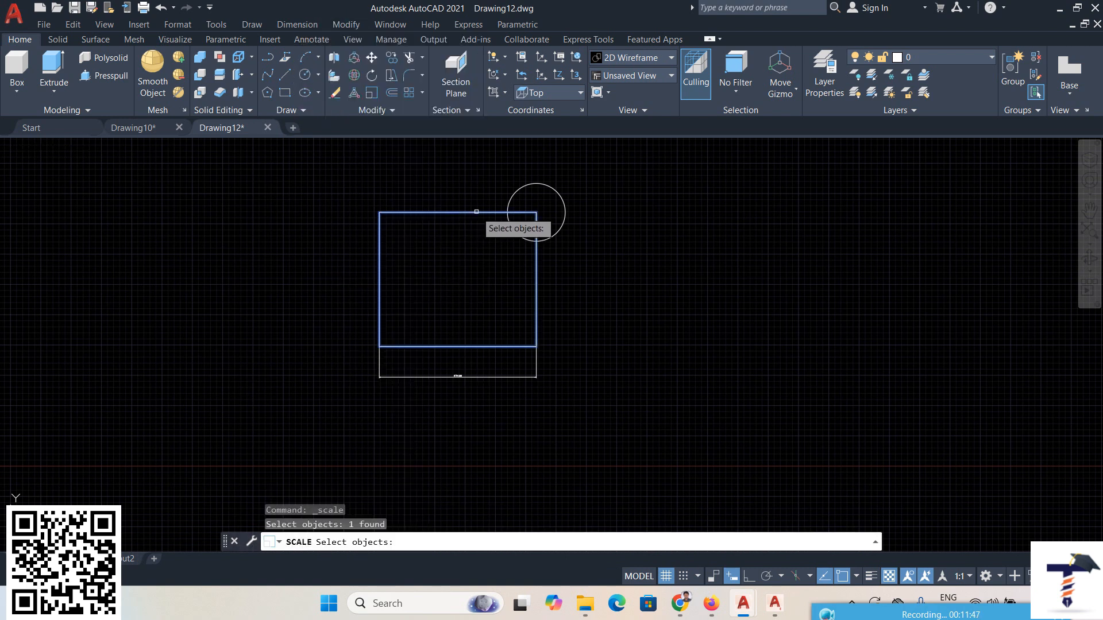
key(Return)
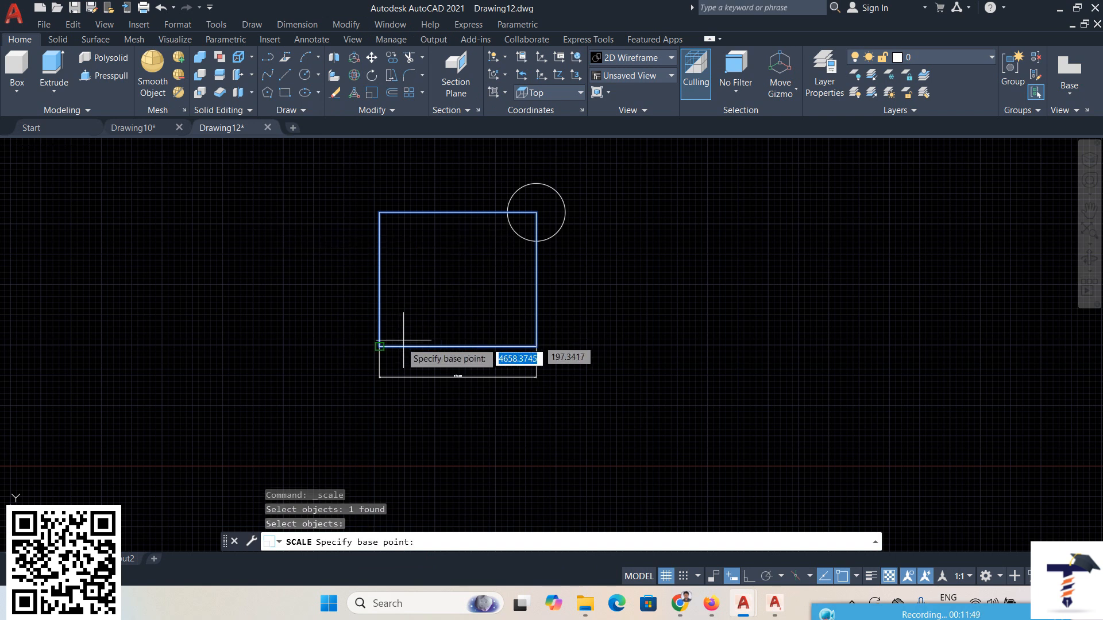
click(379, 346)
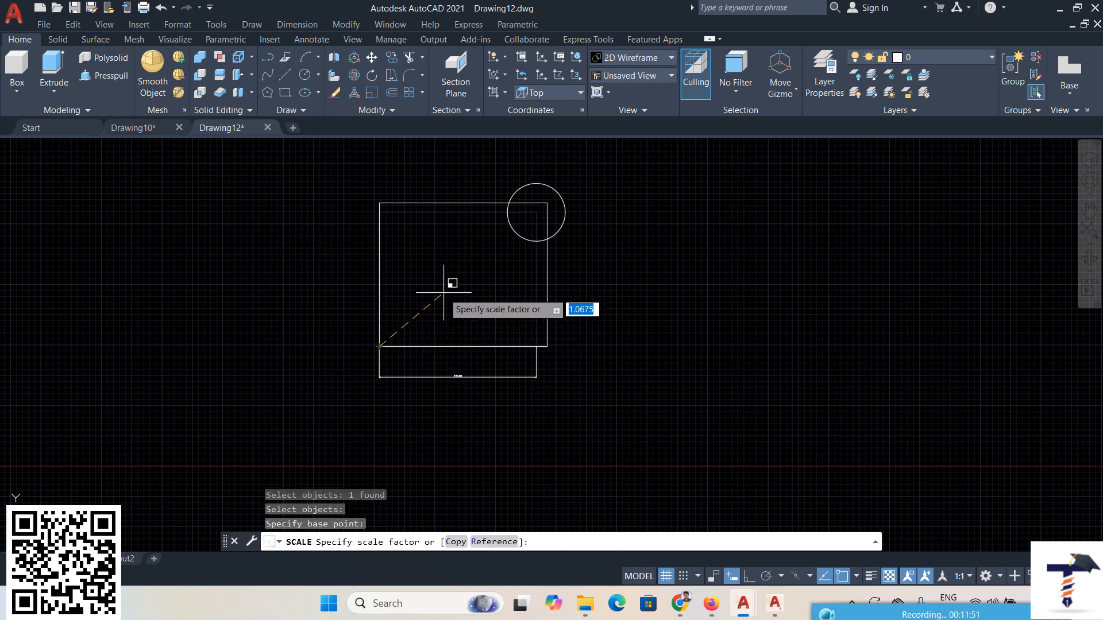
text(2)
key(Return)
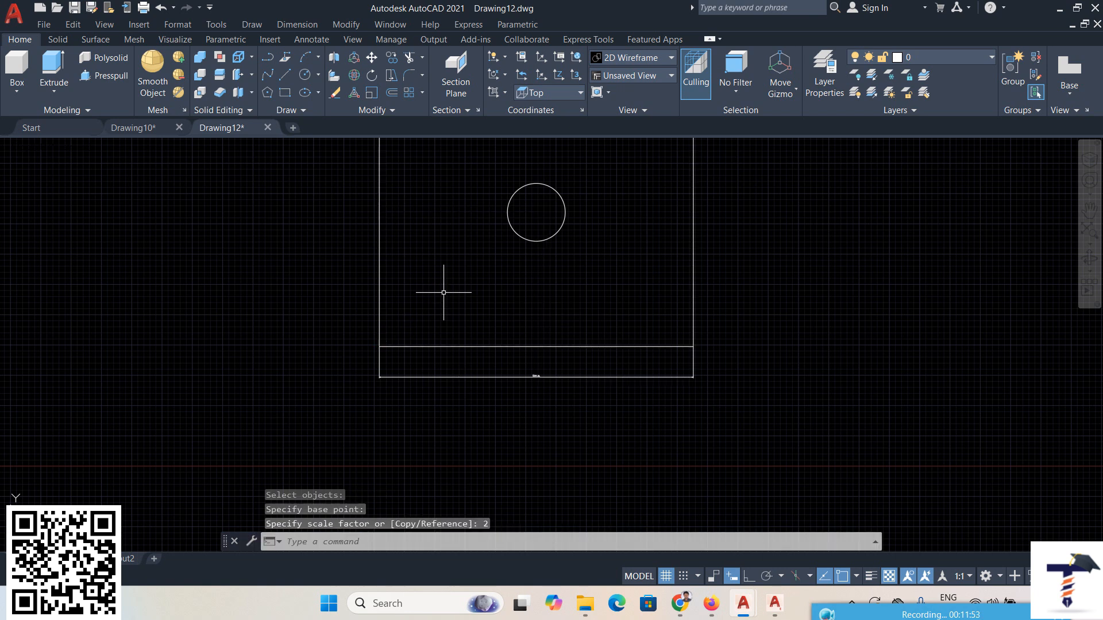
Inspect the dimension text below the doubled rectangle, and undo the scaling.
scroll(534, 369, up, 6)
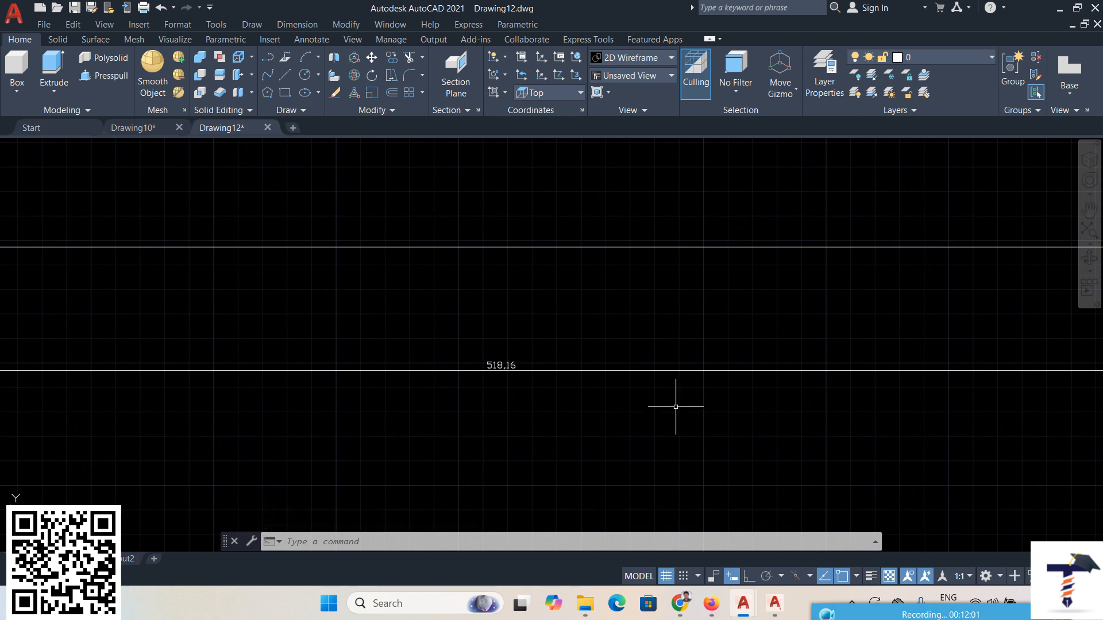
scroll(675, 407, down, 6)
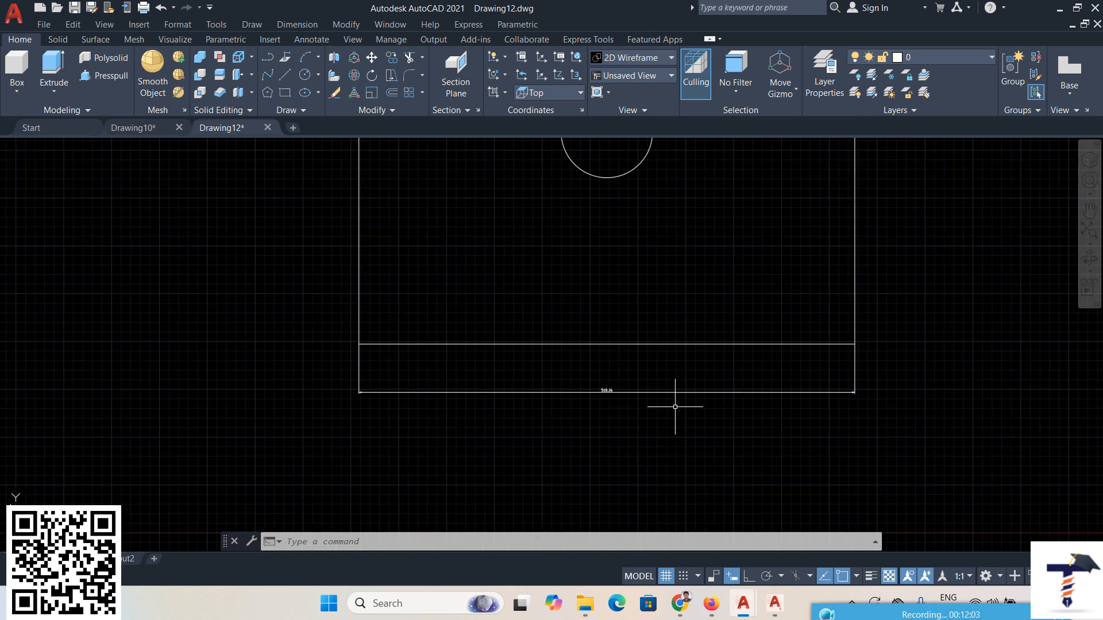
middle_drag(674, 406, 525, 464)
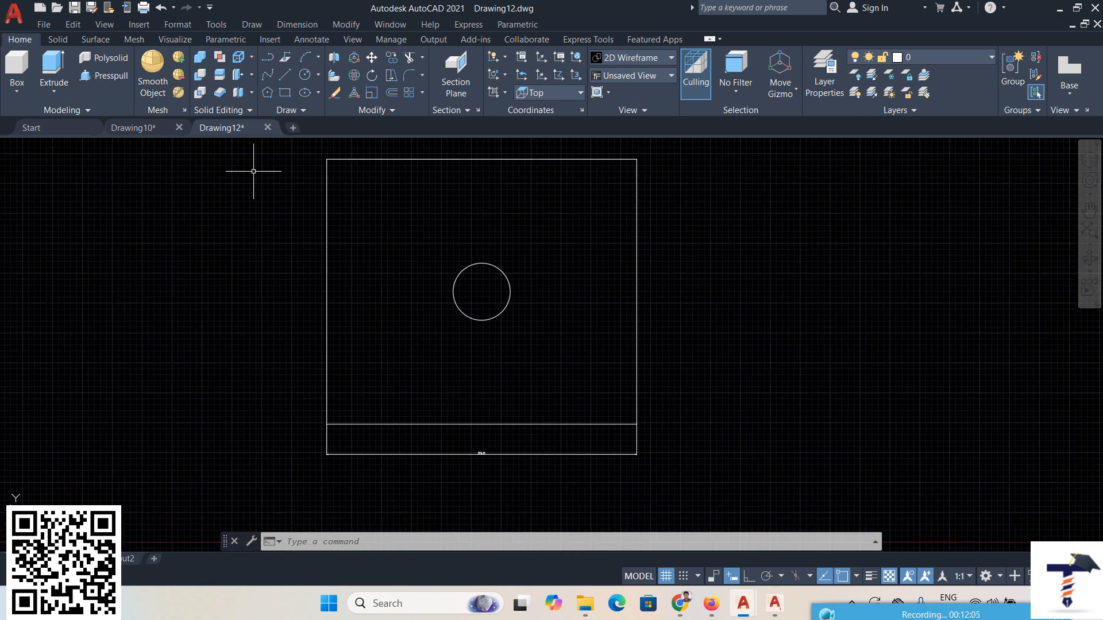
click(161, 11)
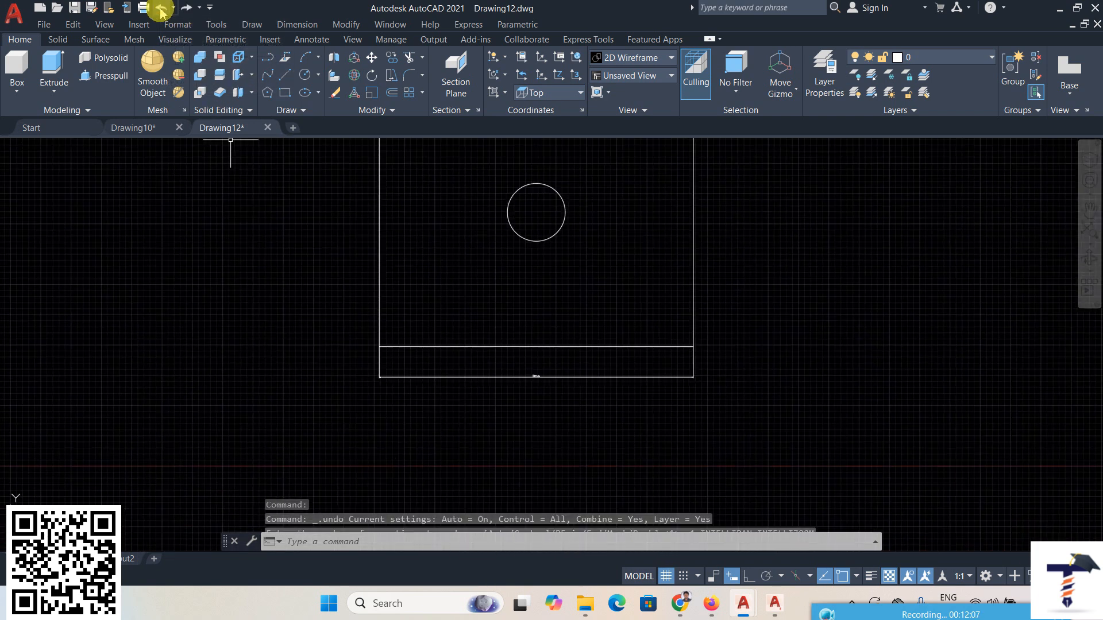
Scale the rectangle by a factor of 0.5, using its lower-left corner as the base point.
click(346, 24)
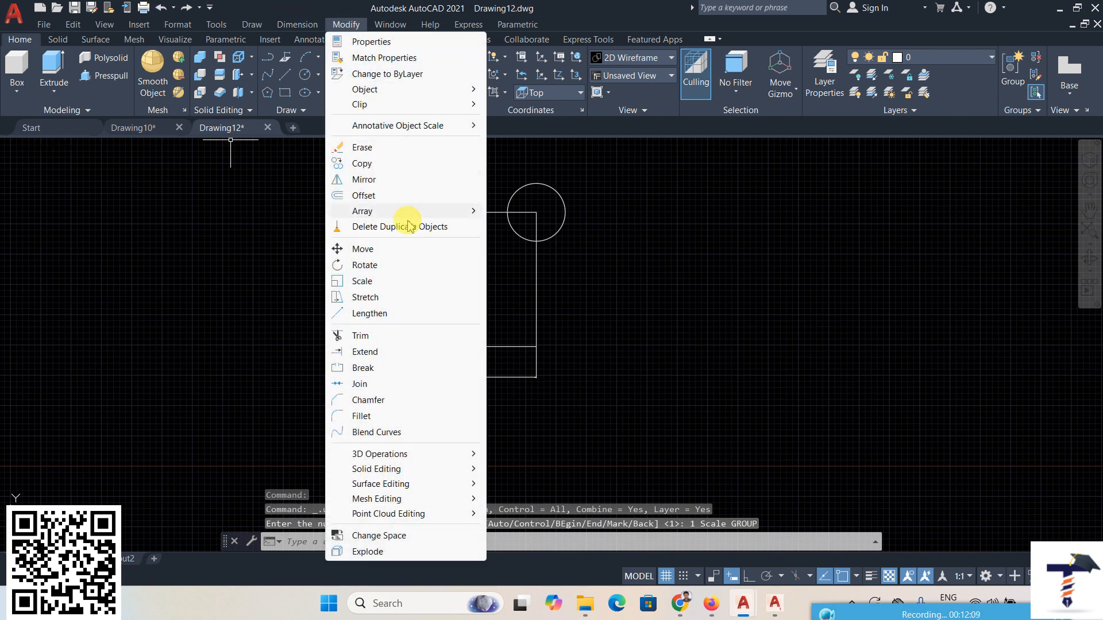
click(376, 282)
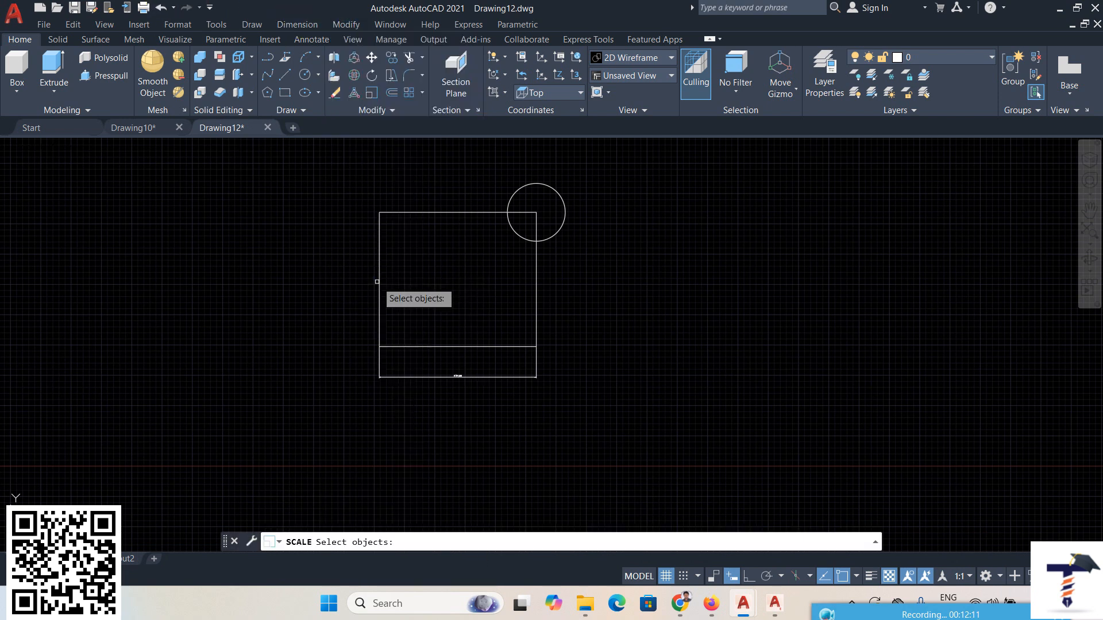
click(451, 213)
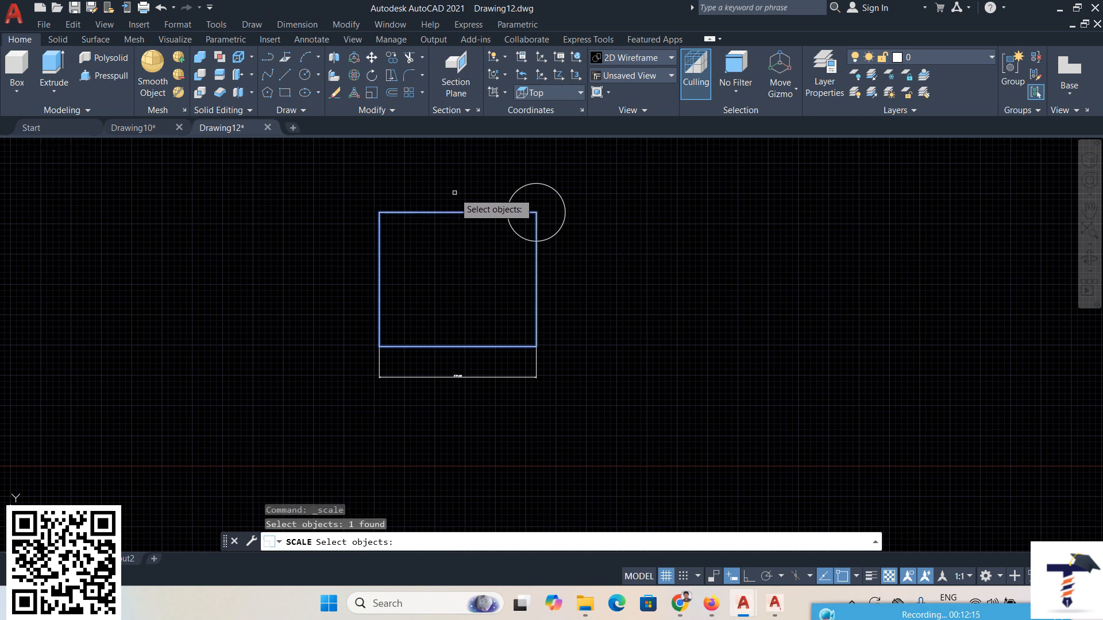
key(Return)
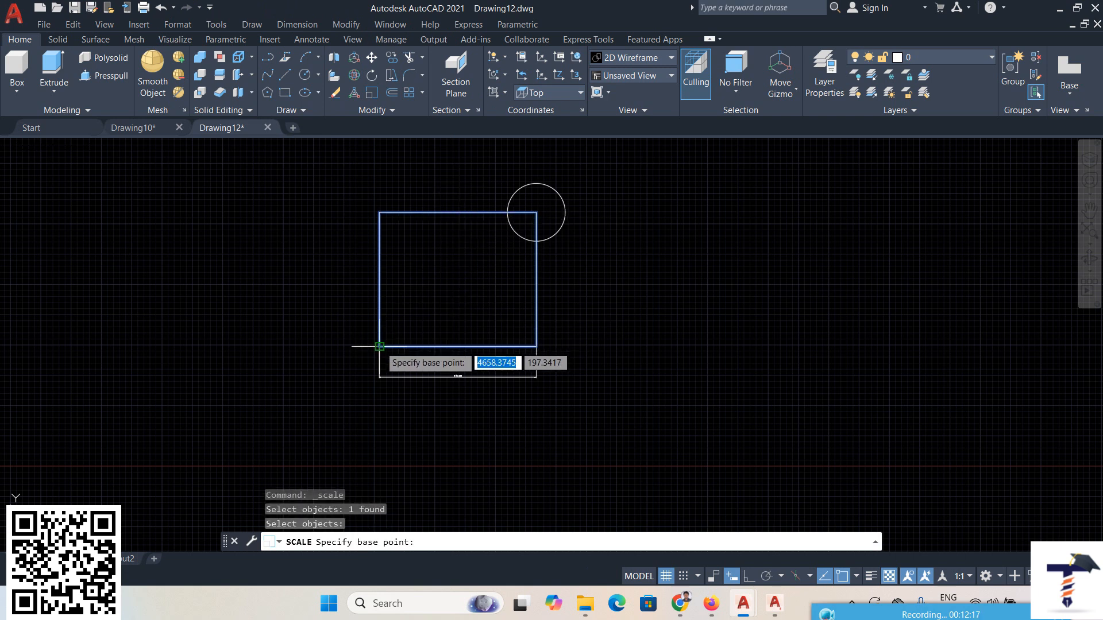
click(379, 346)
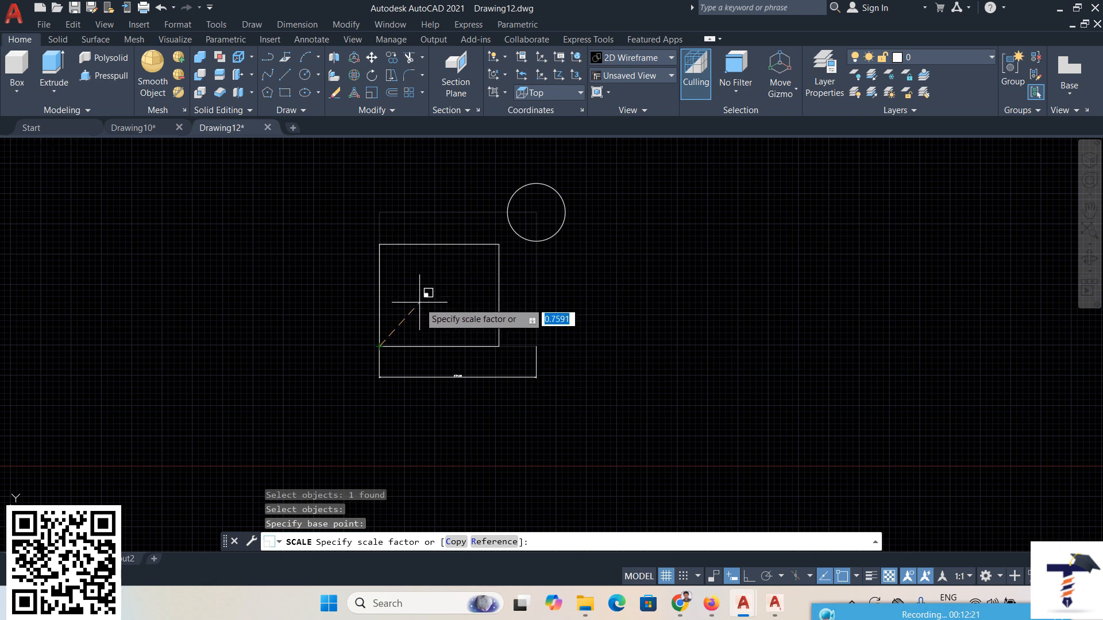
key(Return)
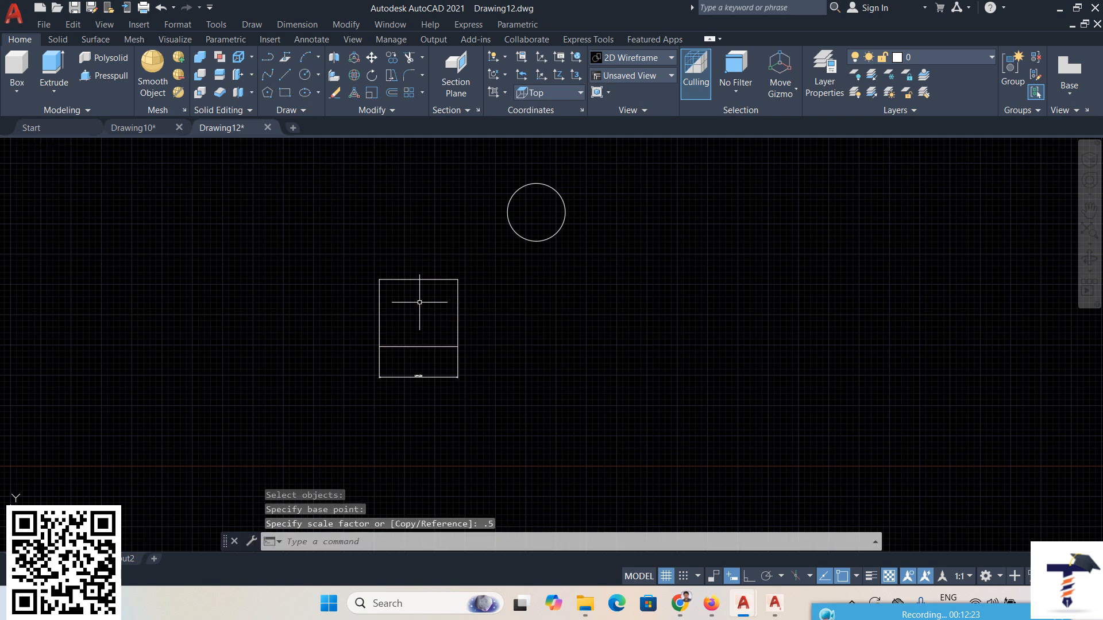
Inspect the dimension text below the halved rectangle, and undo the scaling.
scroll(410, 379, up, 4)
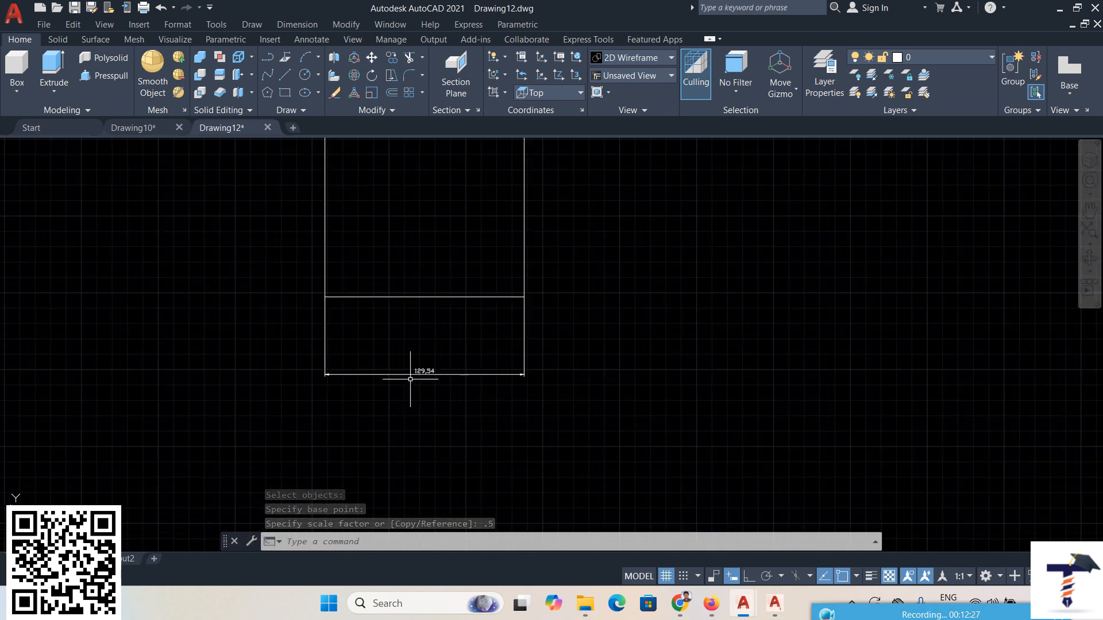
scroll(410, 379, down, 2)
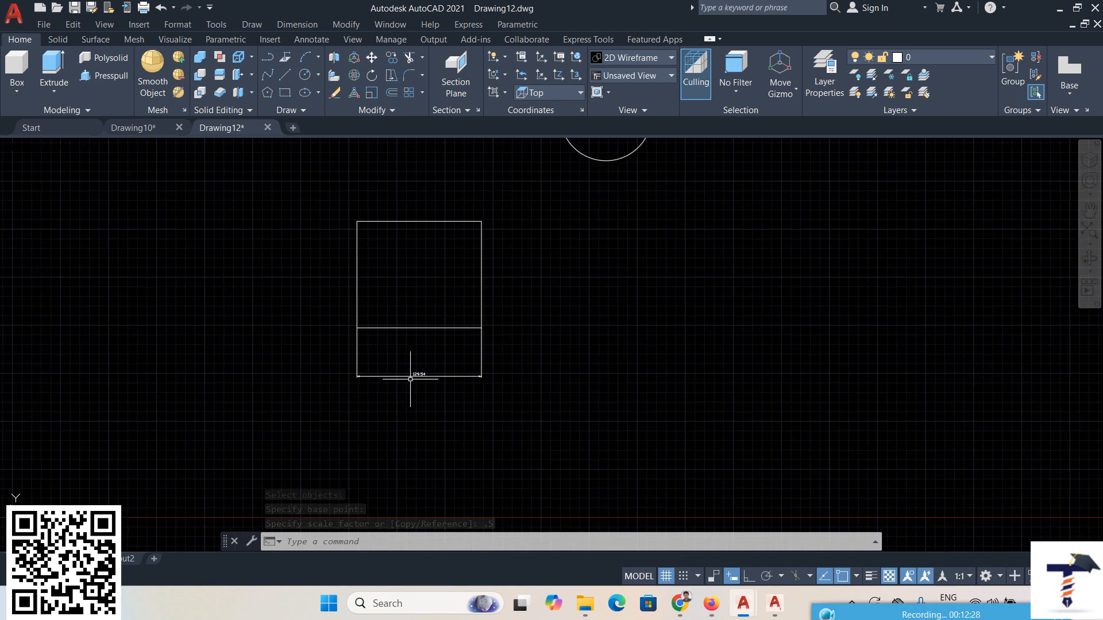
click(165, 10)
click(166, 11)
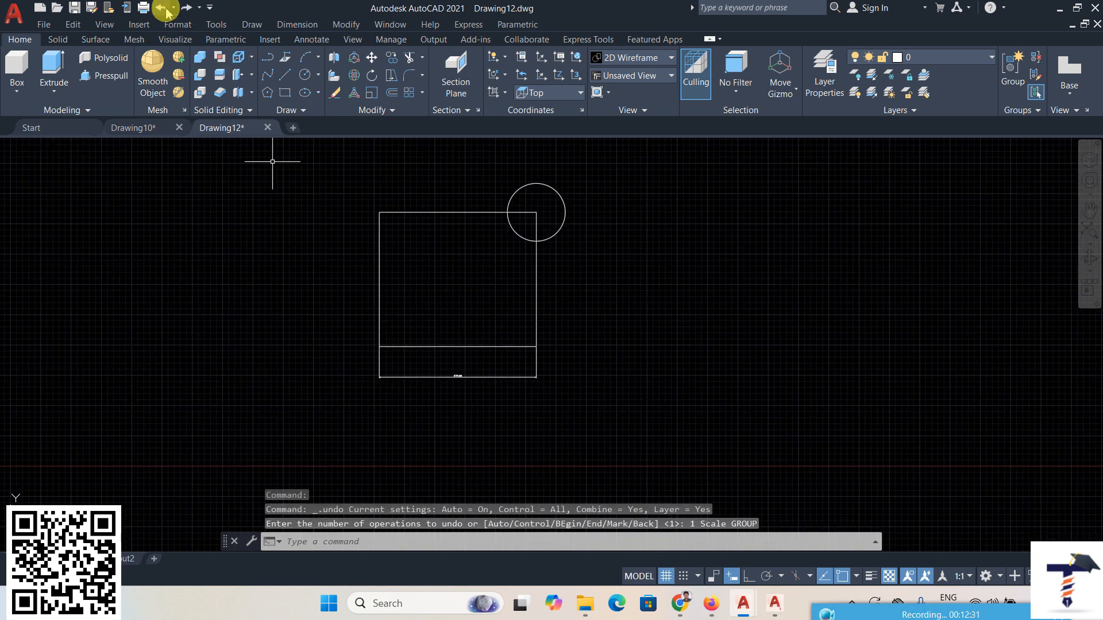
Scale a copy of the rectangle by a factor of 2 from its lower-left corner with the Copy option, and undo it.
click(346, 25)
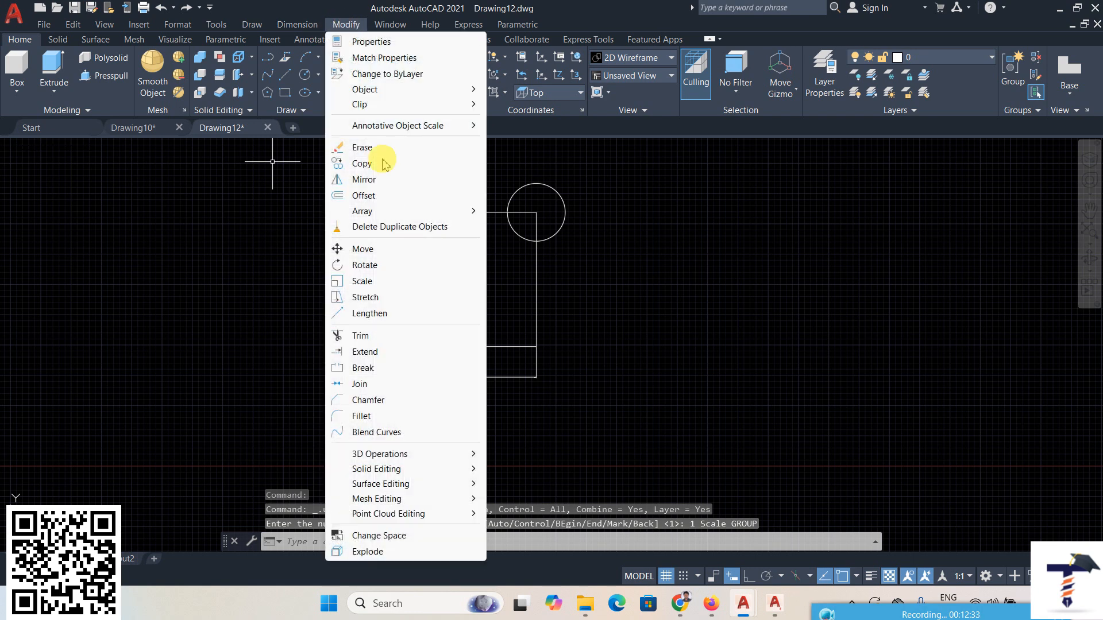
click(363, 281)
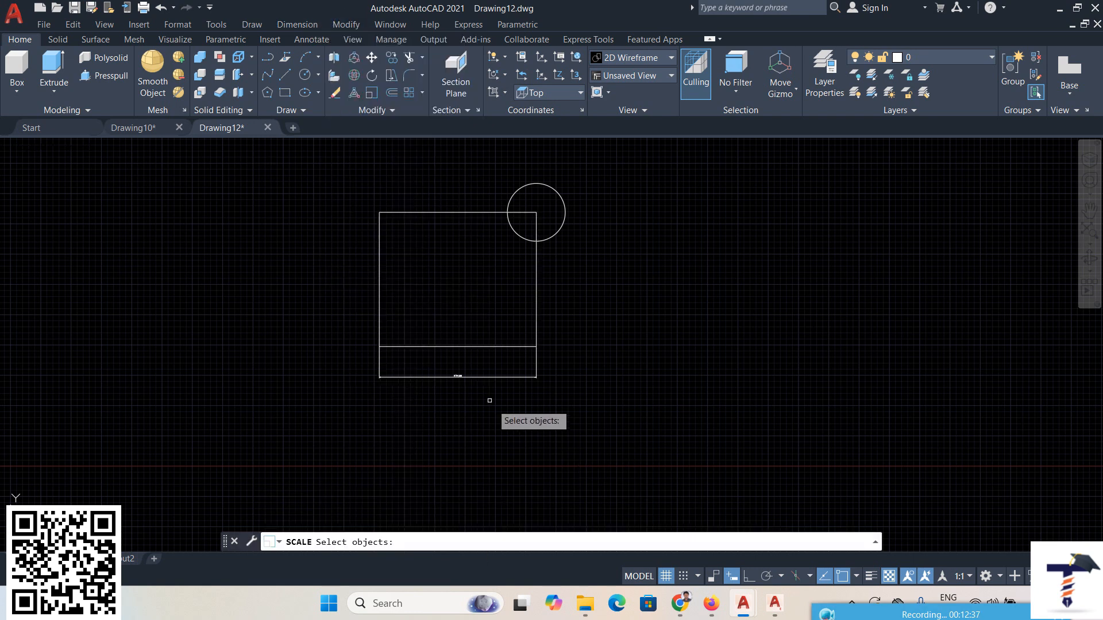
click(475, 346)
key(Return)
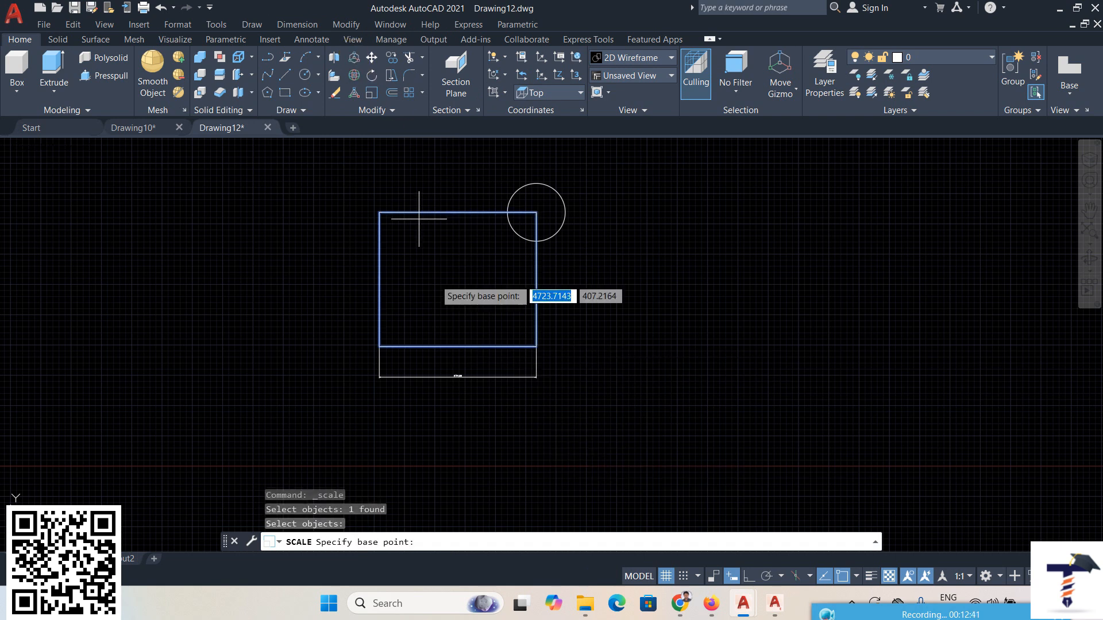
click(379, 346)
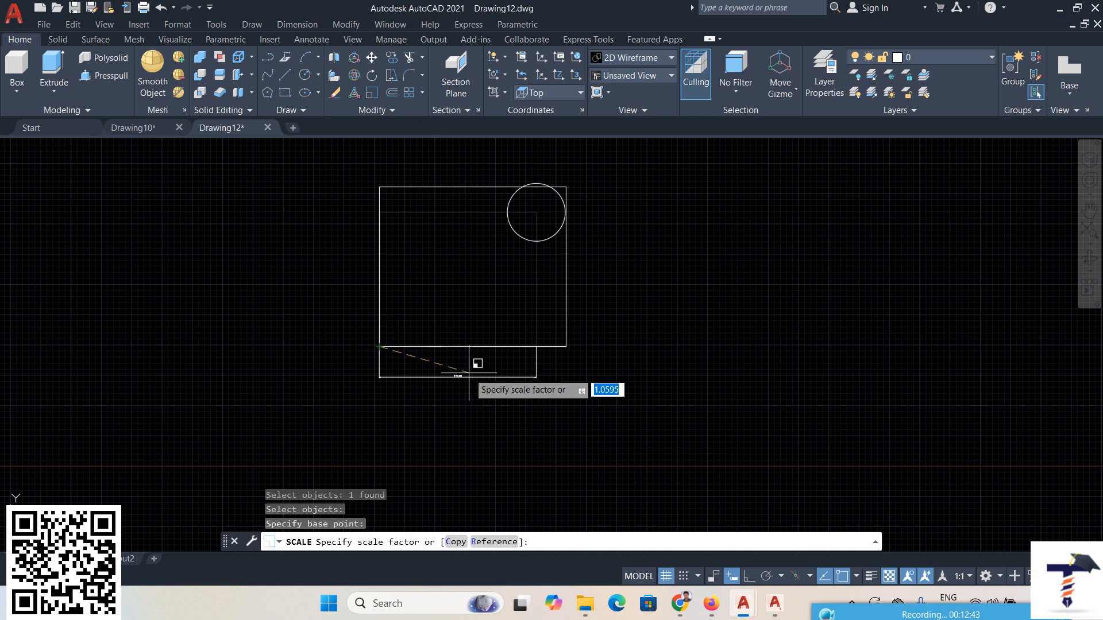
click(456, 541)
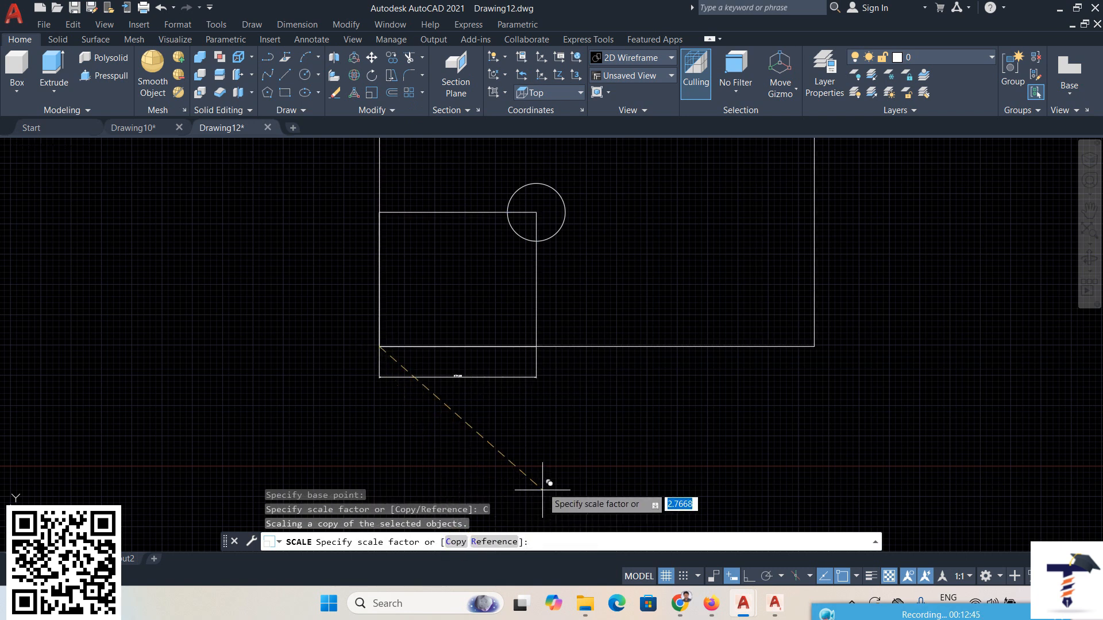
middle_drag(550, 377, 535, 457)
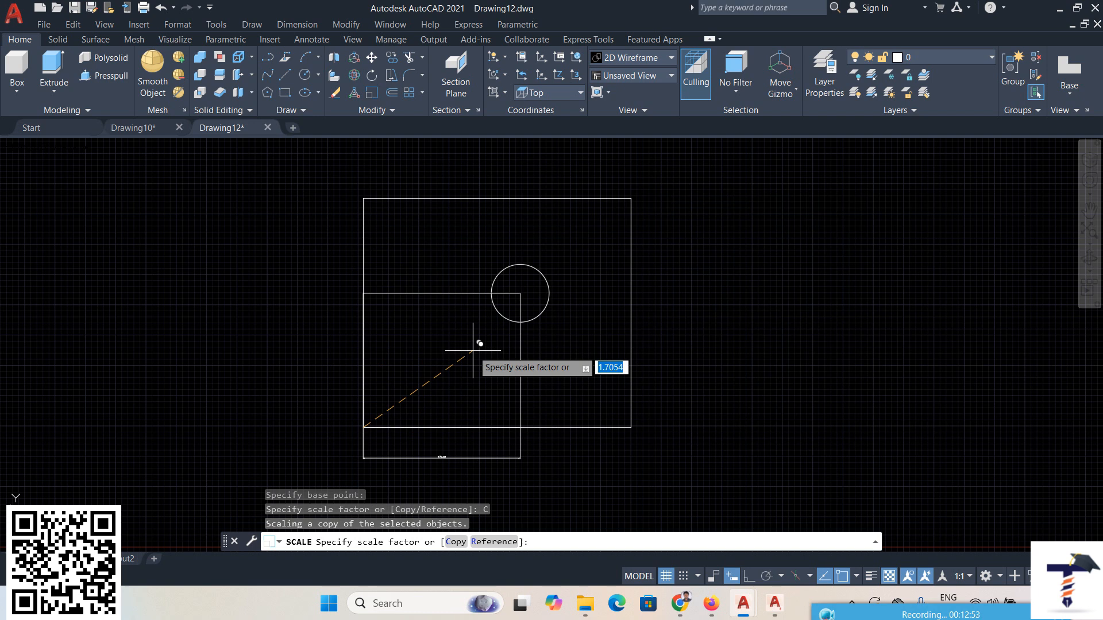
key(Return)
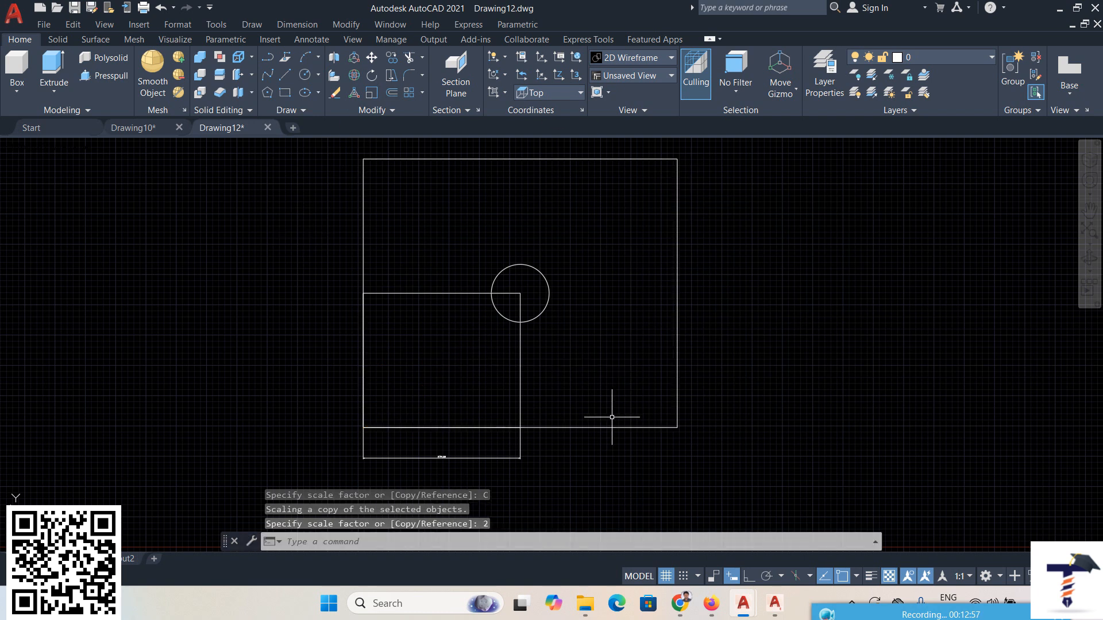
click(161, 8)
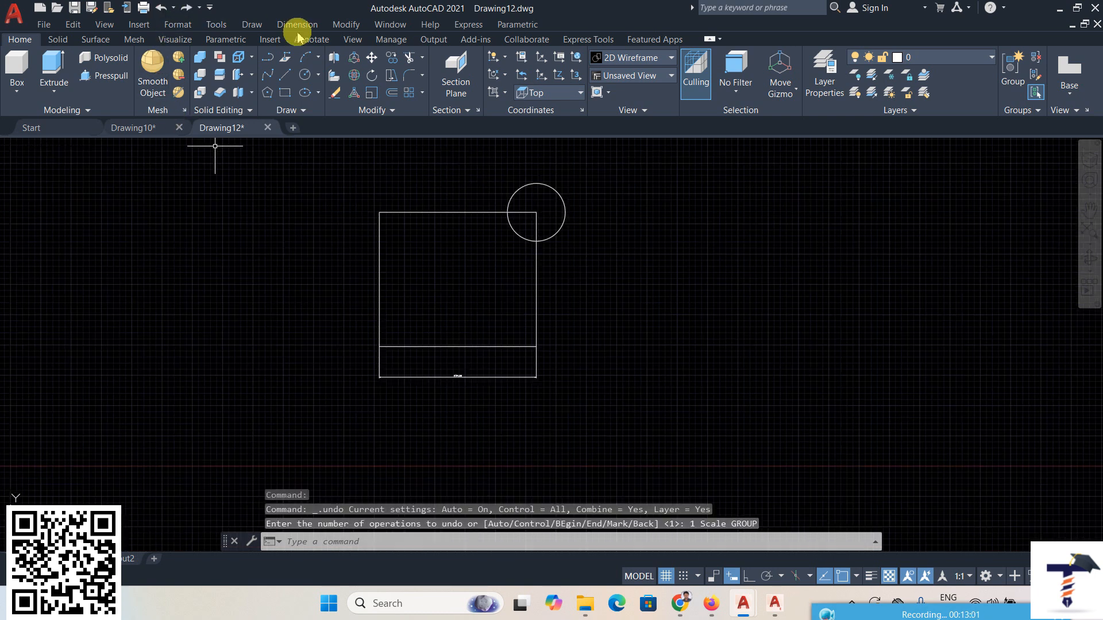
Scale the rectangle from its lower-left corner with the Reference option, using reference length 2 and new length 20.
click(345, 26)
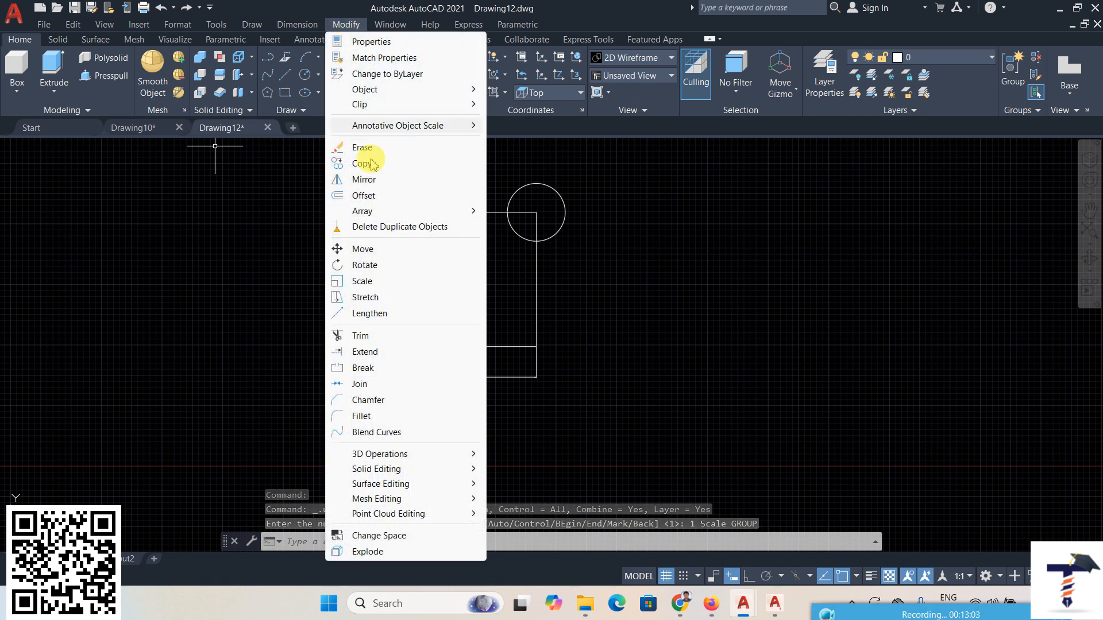
click(362, 282)
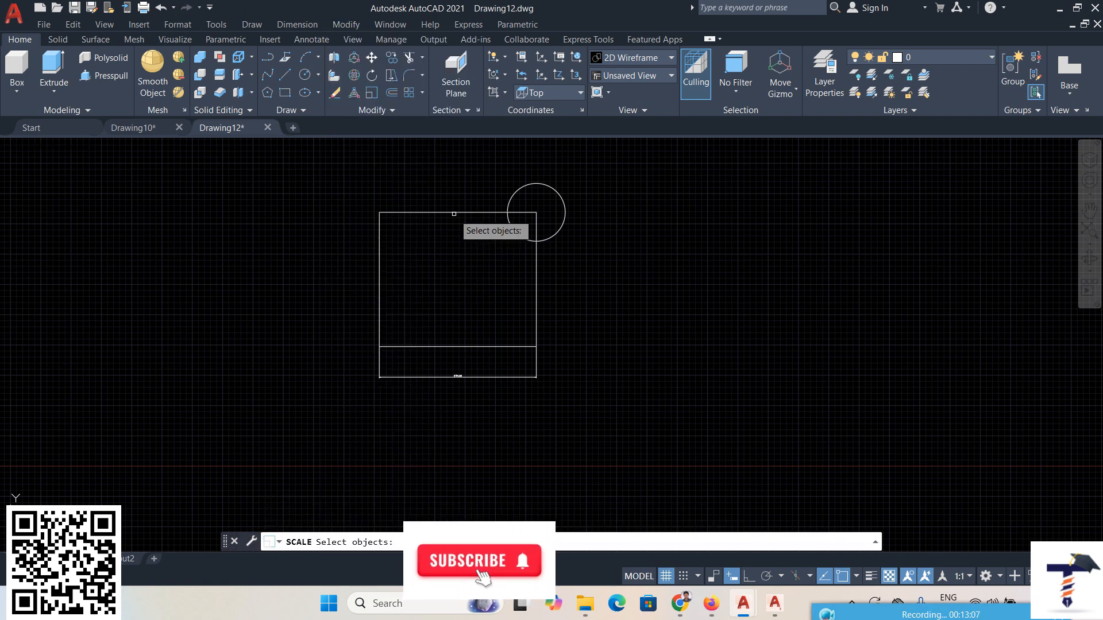
click(454, 213)
key(Return)
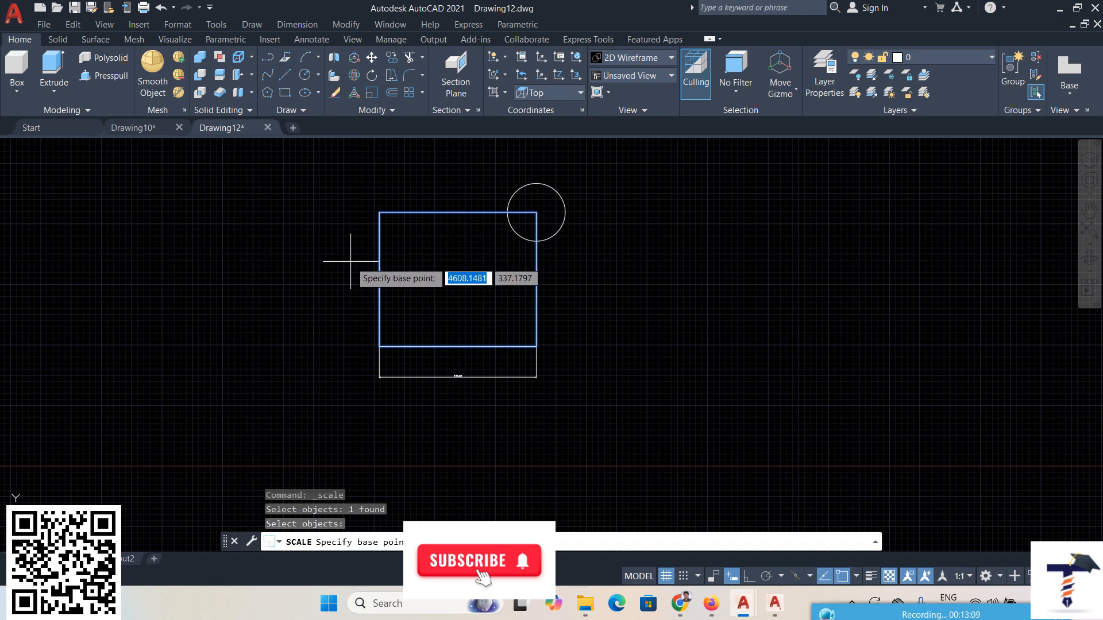
click(379, 346)
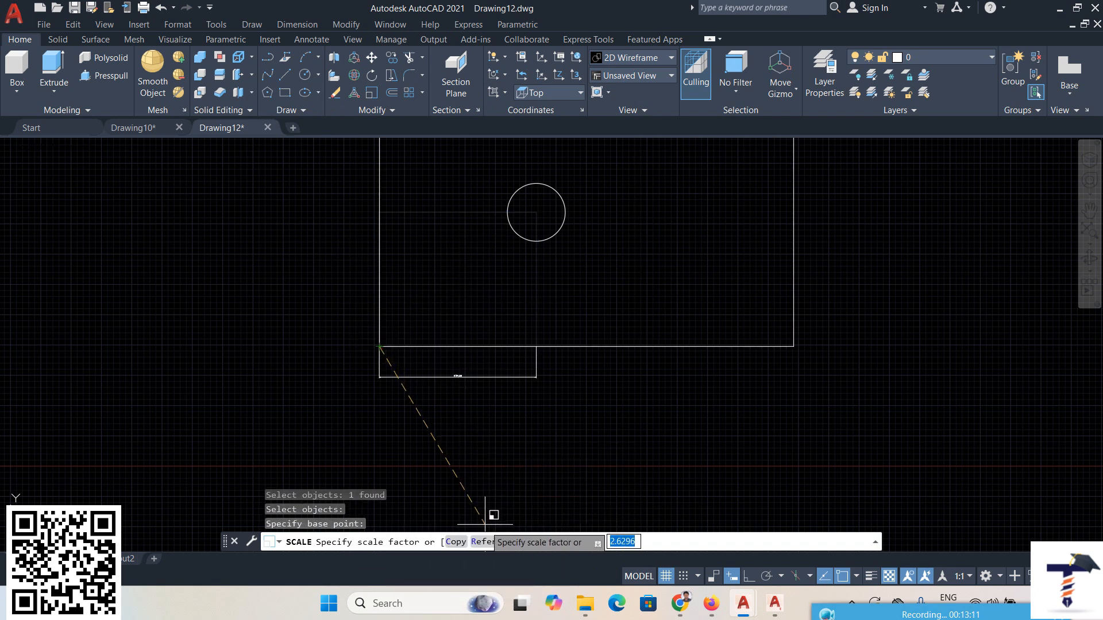
click(482, 541)
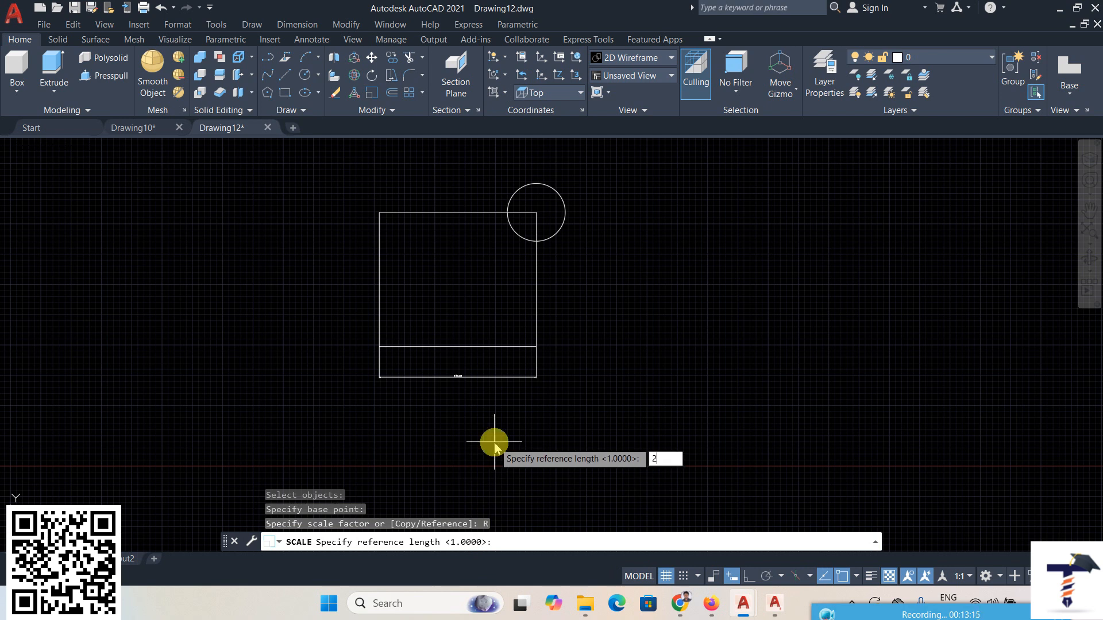
key(Return)
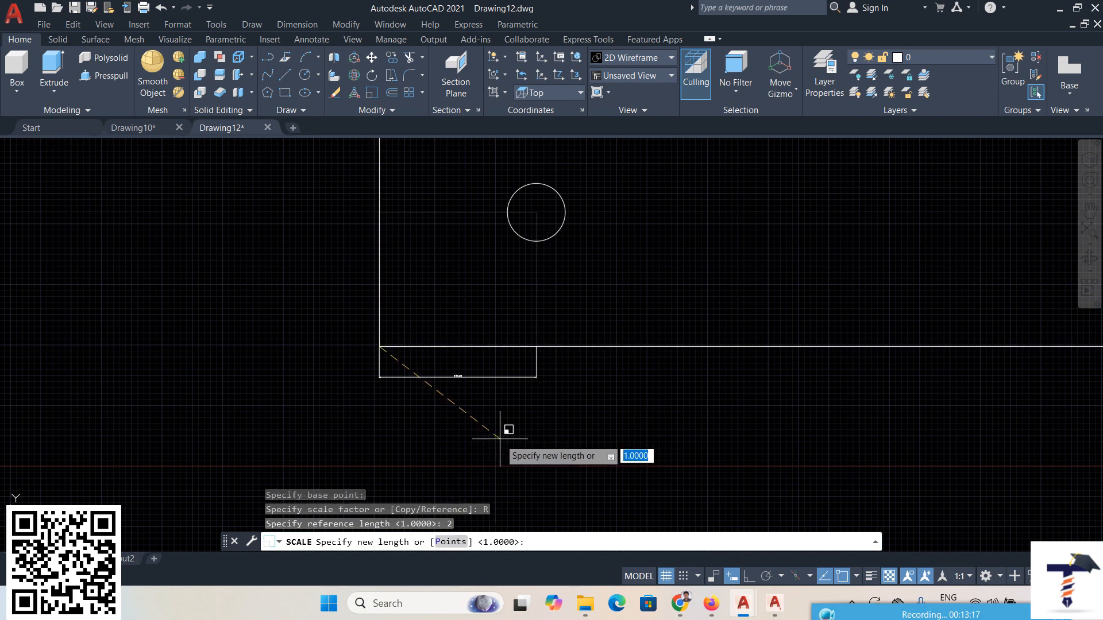
scroll(499, 438, down, 6)
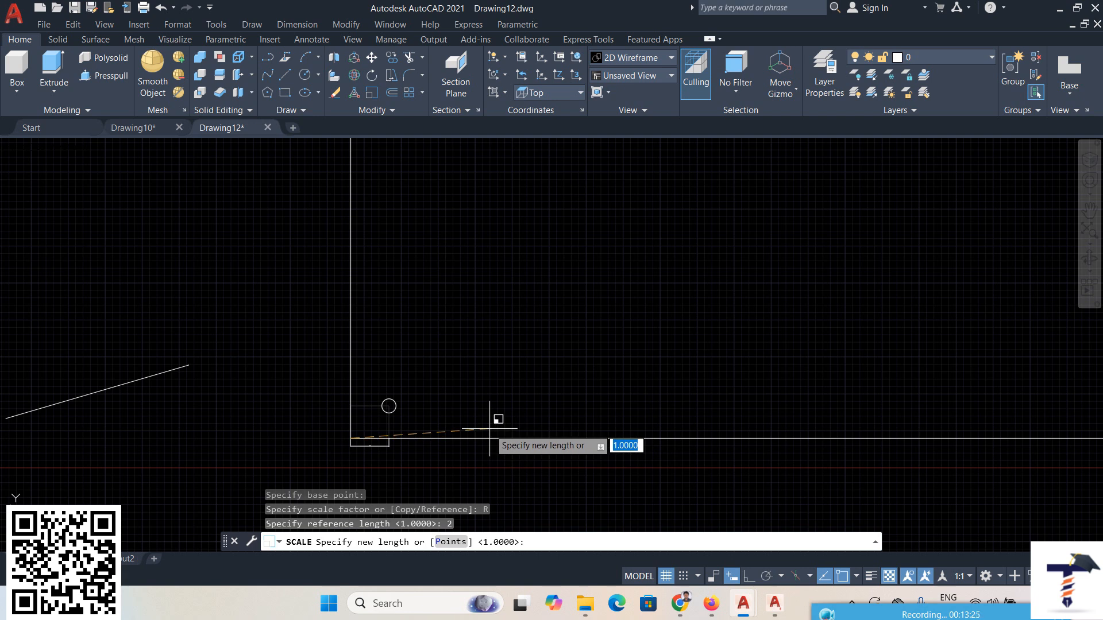
text(0)
key(Return)
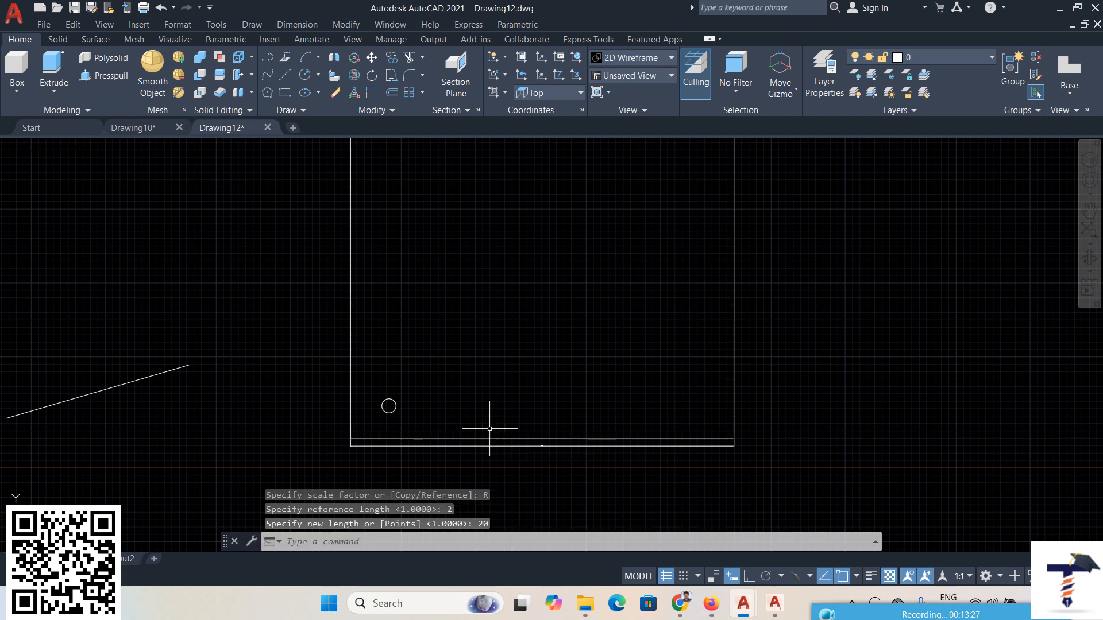
Inspect the dimension text of the reference-scaled rectangle, and undo the scaling.
scroll(534, 448, up, 6)
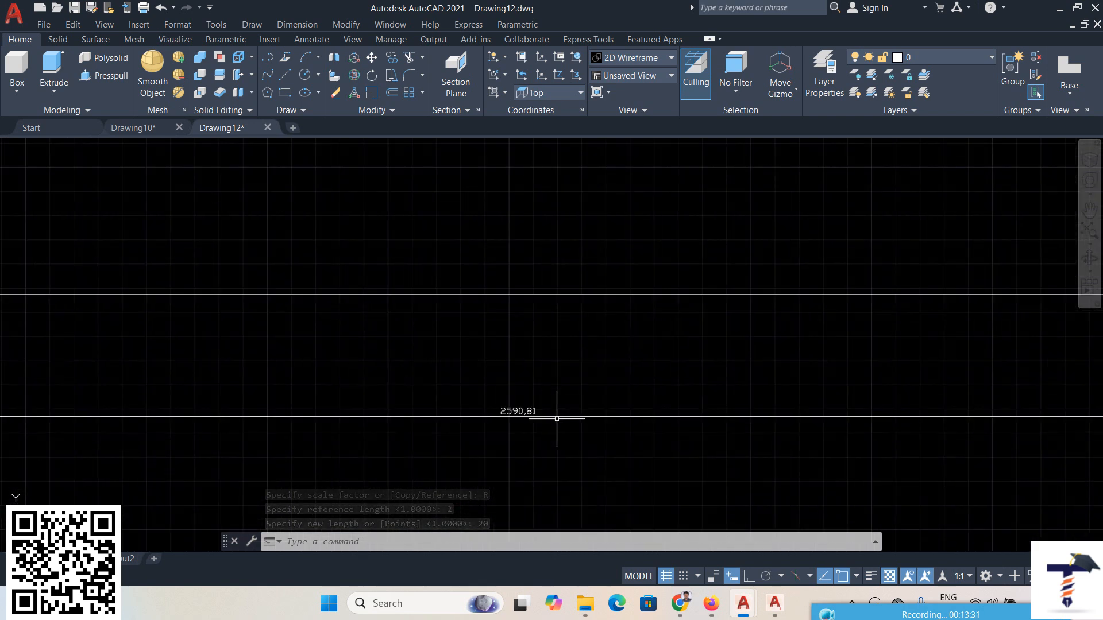
click(161, 8)
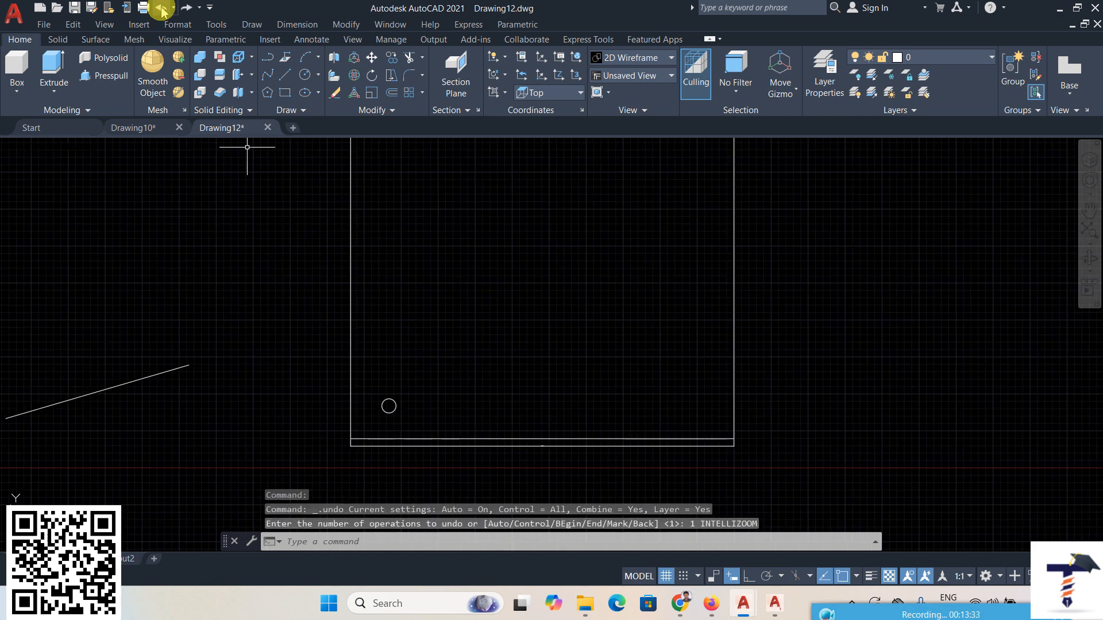
click(161, 8)
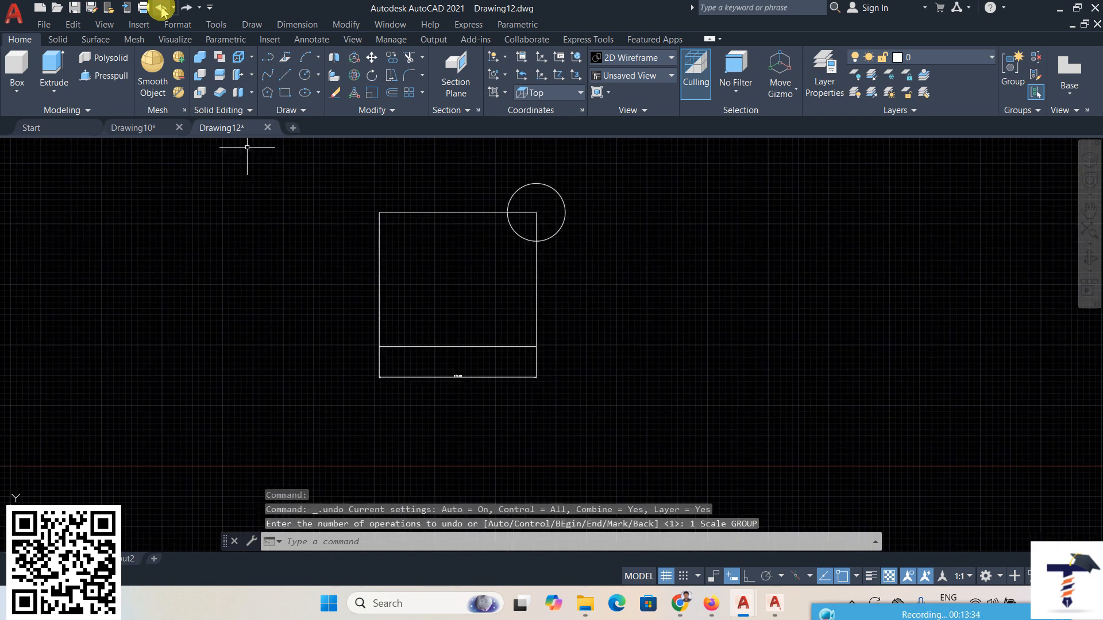
click(345, 24)
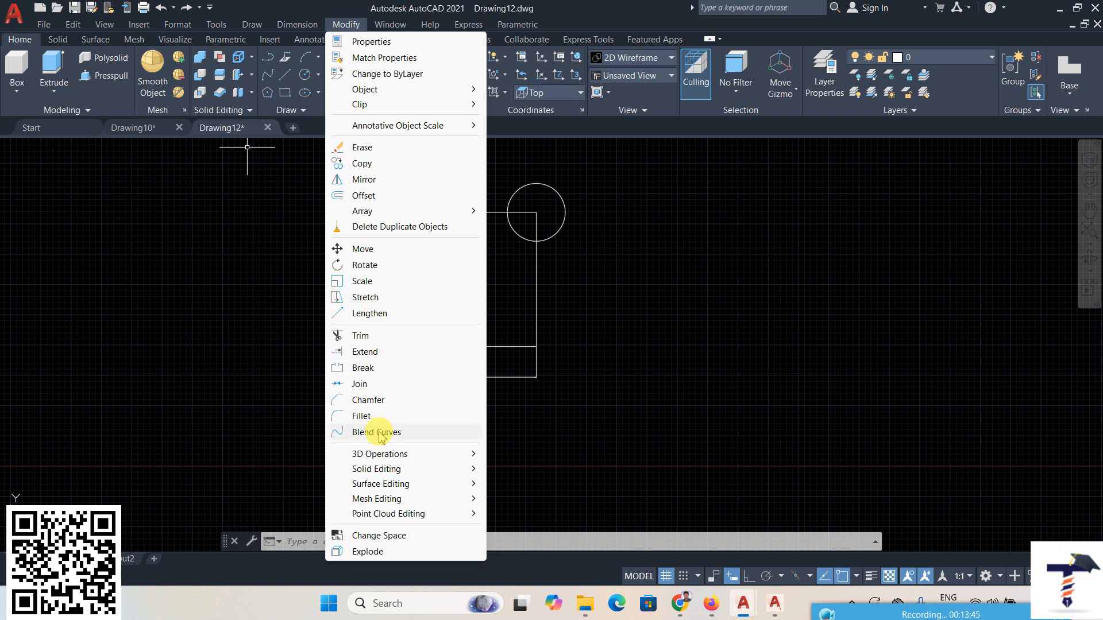
click(752, 415)
click(735, 444)
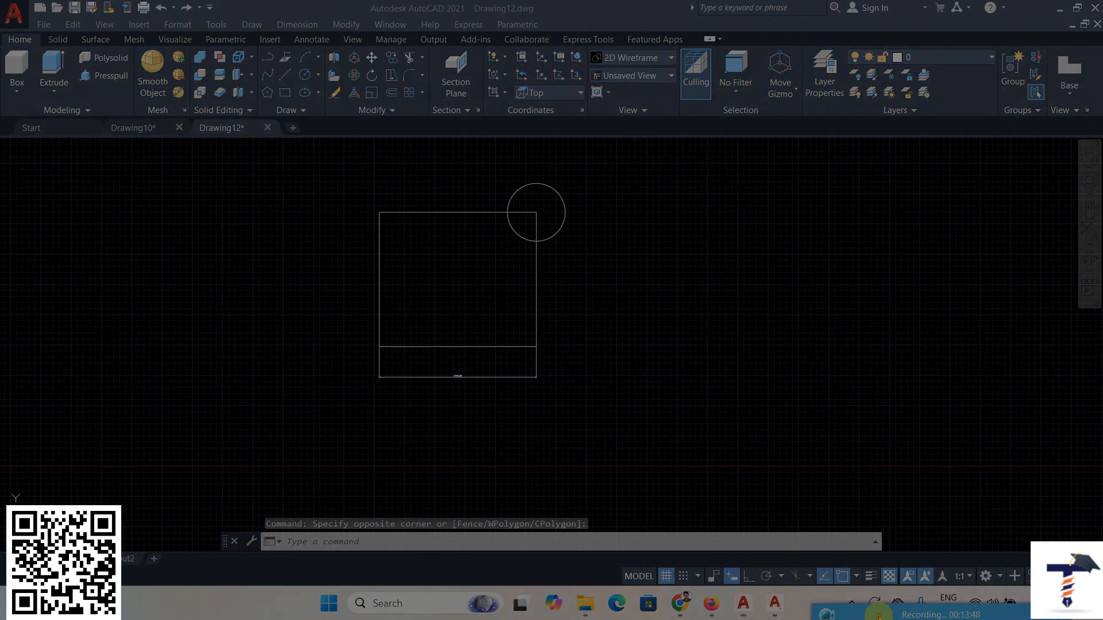